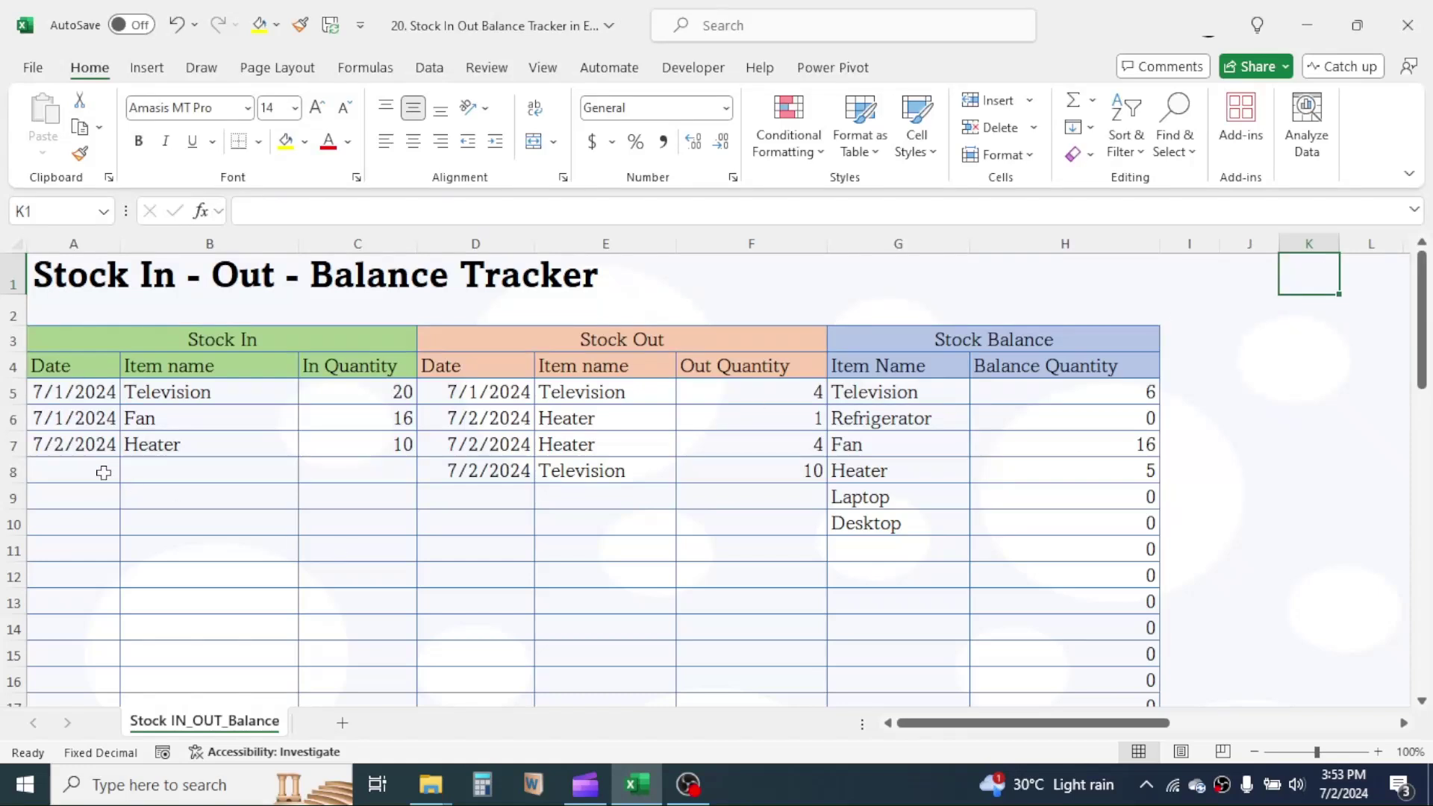
# - Log a Stock In entry in row 8: today's date, Refrigerator, quantity 20
pyautogui.click(82, 470)
pyautogui.hotkey('ctrl', ';')
pyautogui.click(199, 470)
pyautogui.hotkey('alt', 'Down')
pyautogui.click(246, 512)
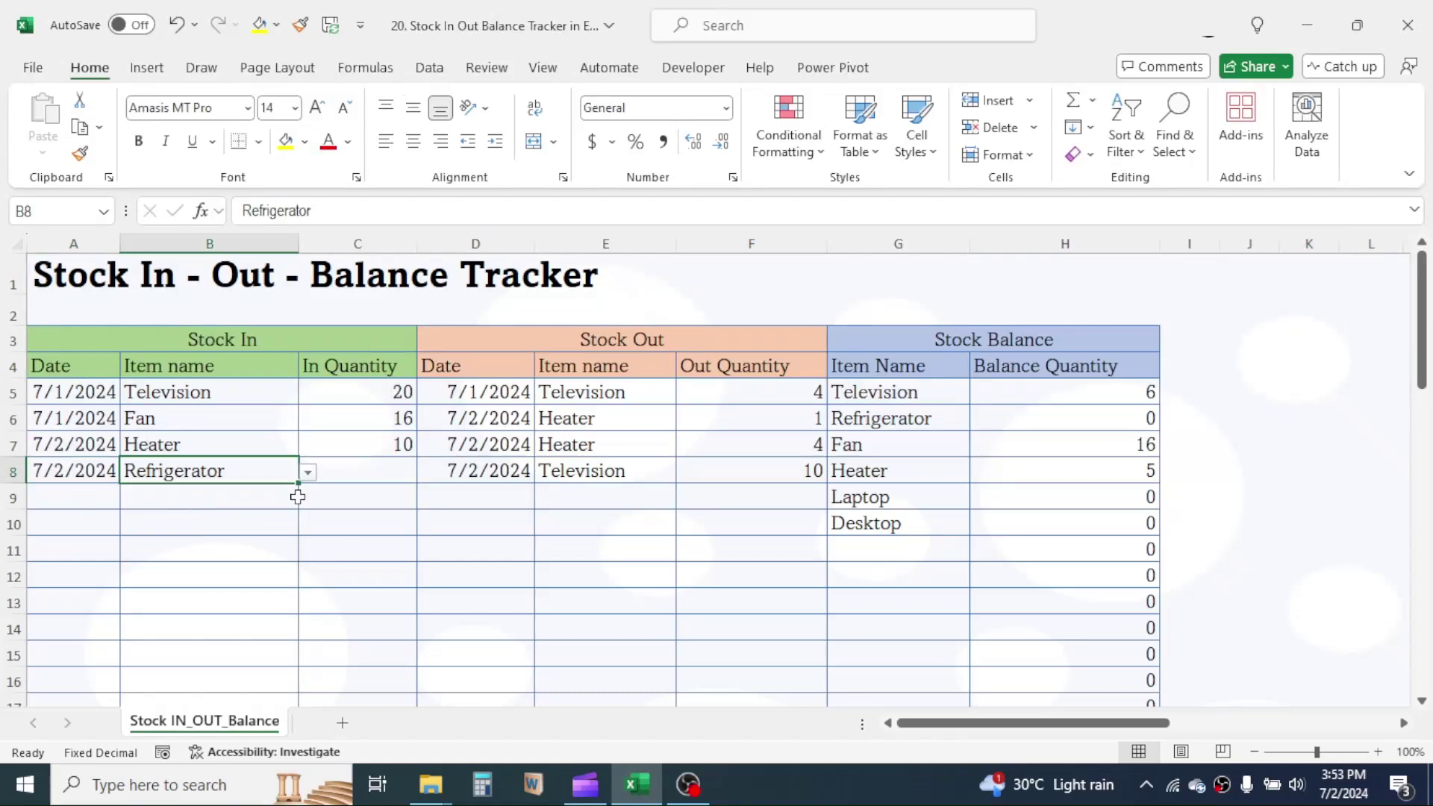
pyautogui.click(373, 476)
pyautogui.write('20')
pyautogui.press('Return')
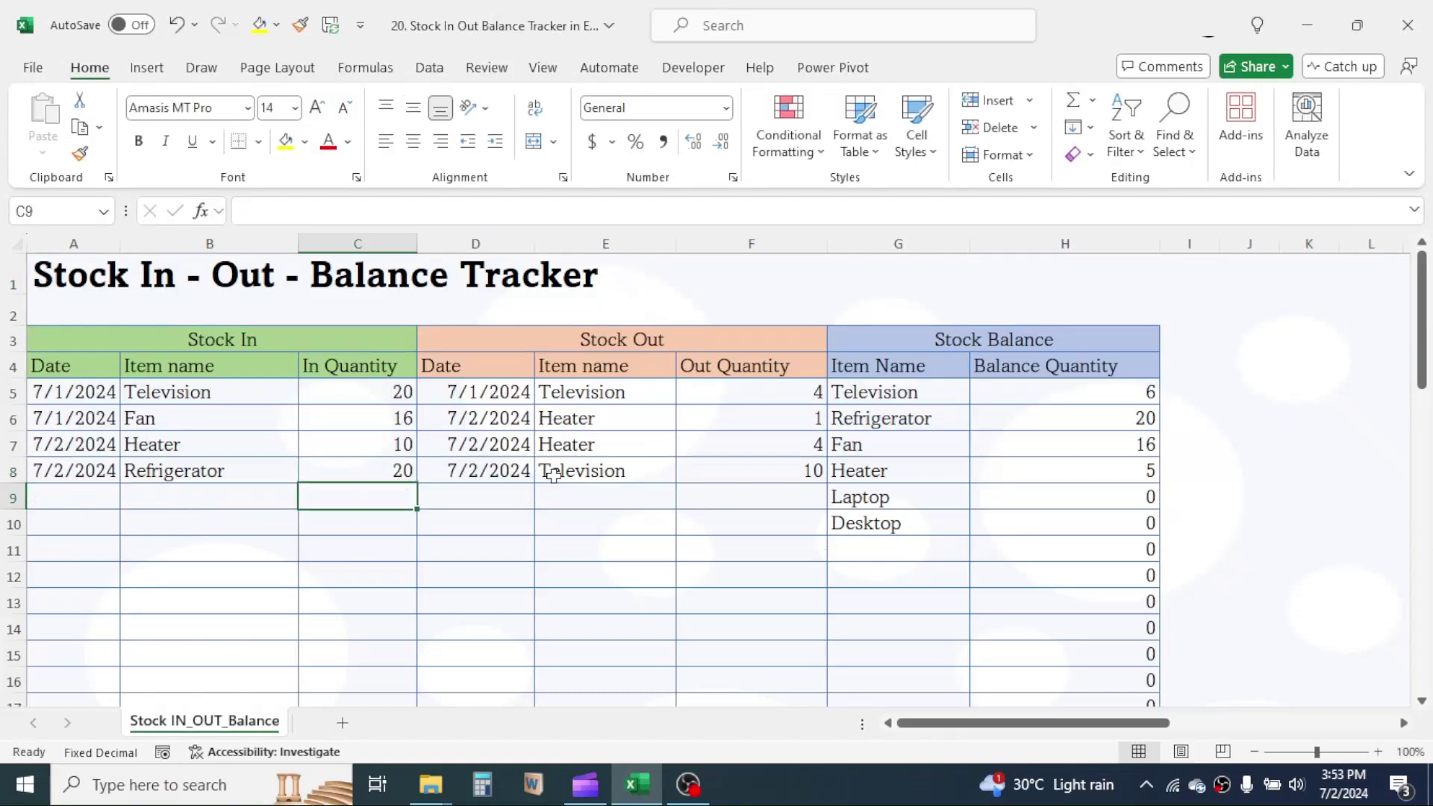
# - Log a Stock Out entry in row 9: today's date, Refrigerator, quantity 3
pyautogui.click(493, 499)
pyautogui.hotkey('ctrl', ';')
pyautogui.press('Tab')
pyautogui.click(685, 499)
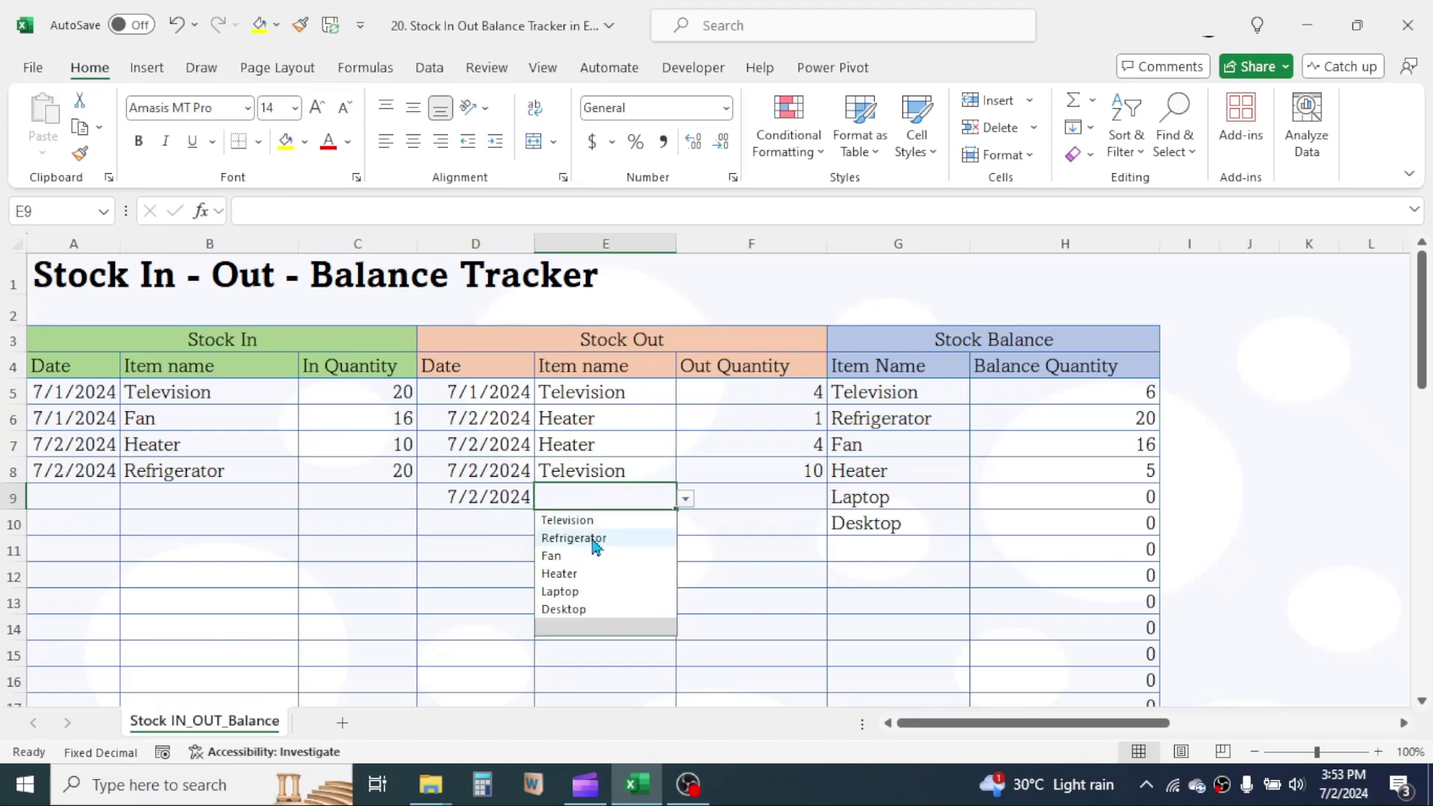
pyautogui.click(595, 541)
pyautogui.press('Tab')
pyautogui.write('3')
pyautogui.press('Return')
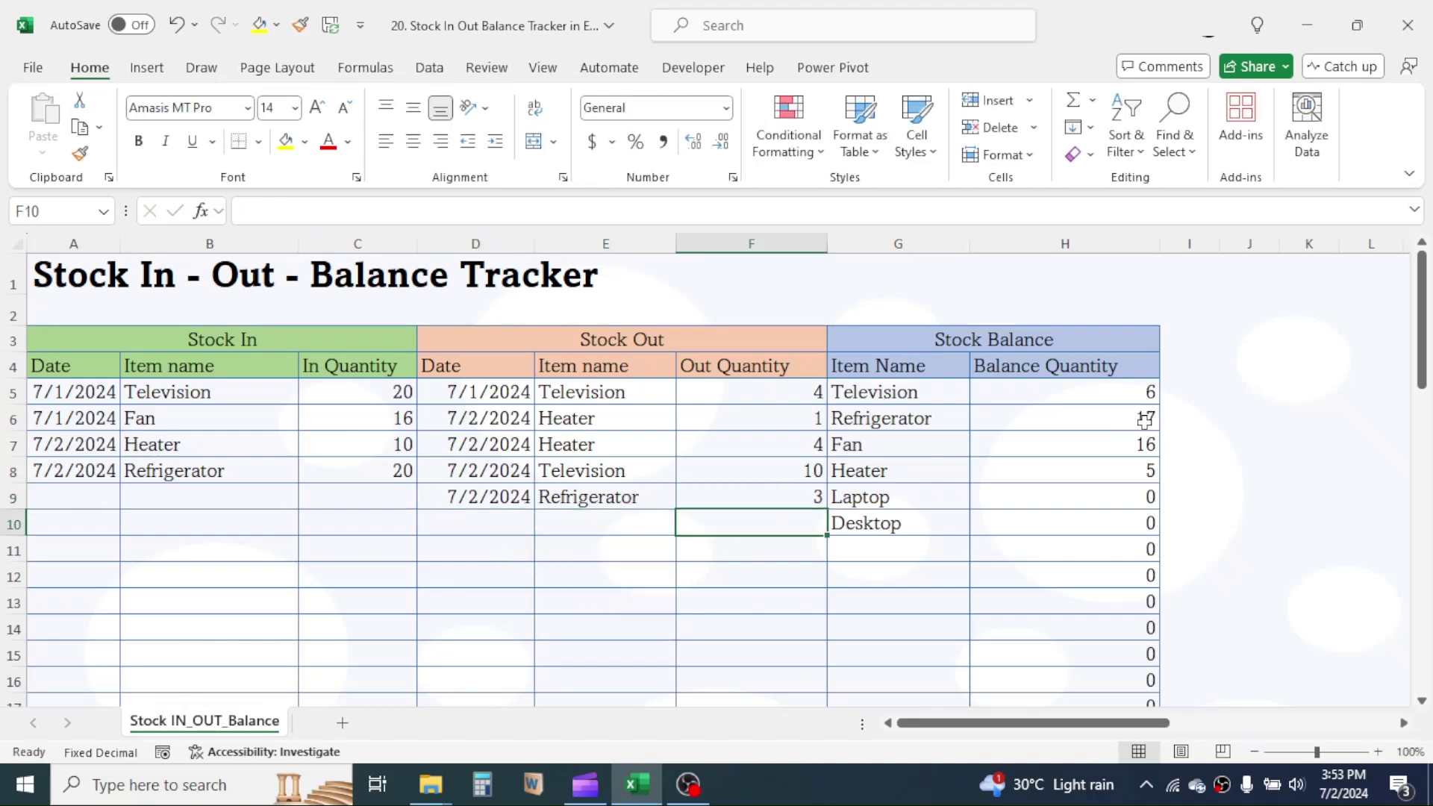
# - Log a Stock In entry in row 9: today's date, Laptop, quantity 100
pyautogui.click(74, 499)
pyautogui.hotkey('ctrl', ';')
pyautogui.press('Tab')
pyautogui.click(309, 499)
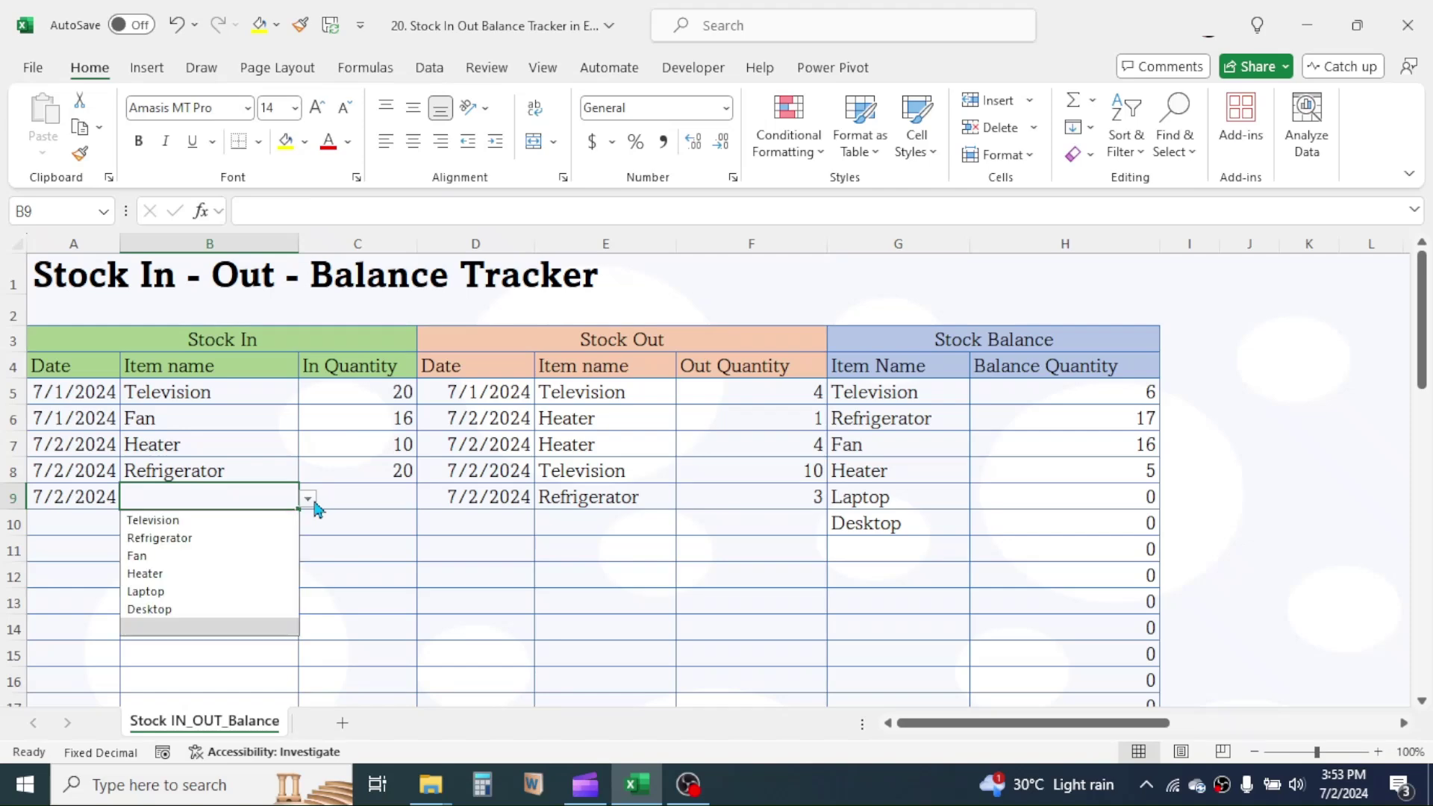
pyautogui.click(145, 591)
pyautogui.press('Tab')
pyautogui.write('100')
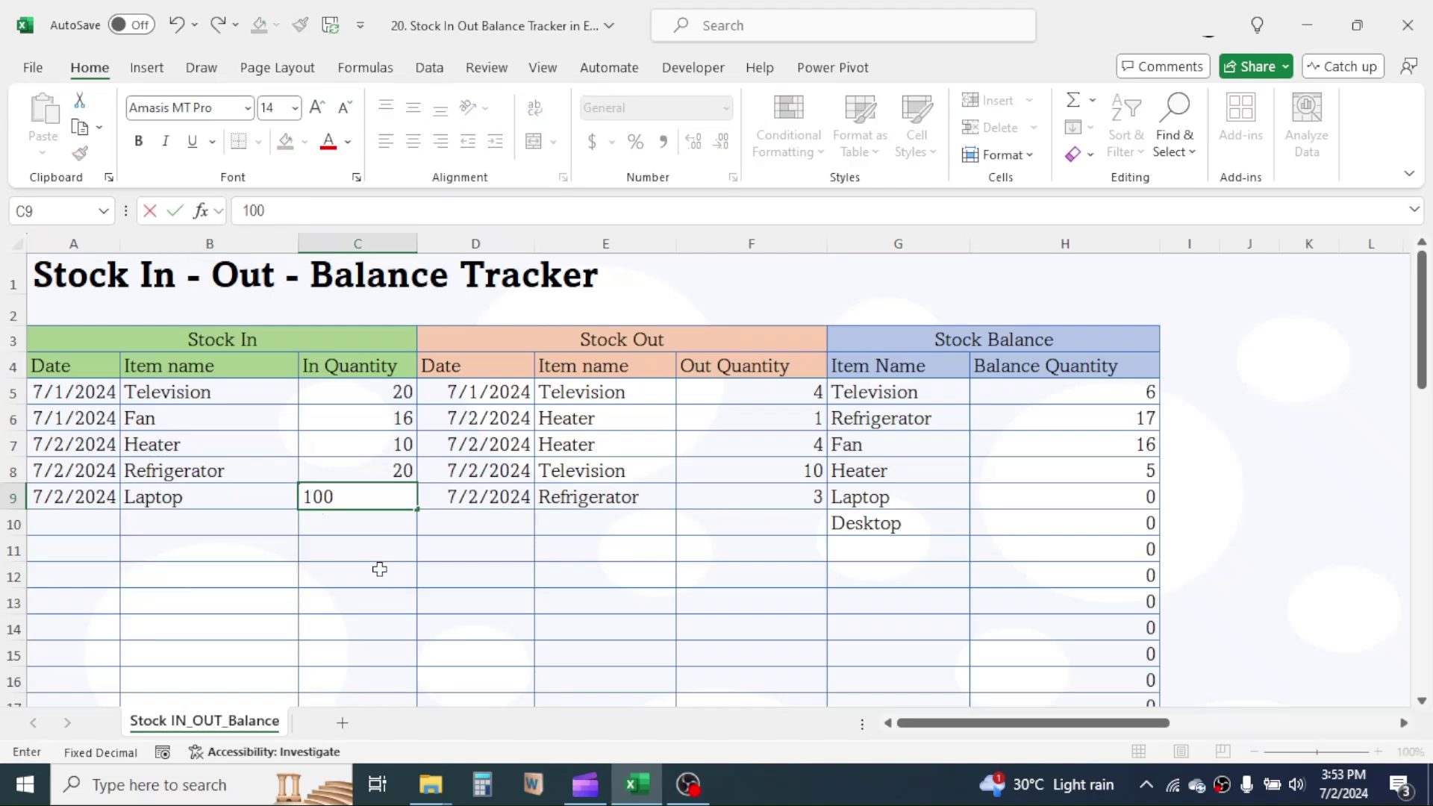
pyautogui.press('Return')
# - Log a Stock Out entry in row 10 for Laptop, quantity 48, and check H9's balance
pyautogui.click(480, 521)
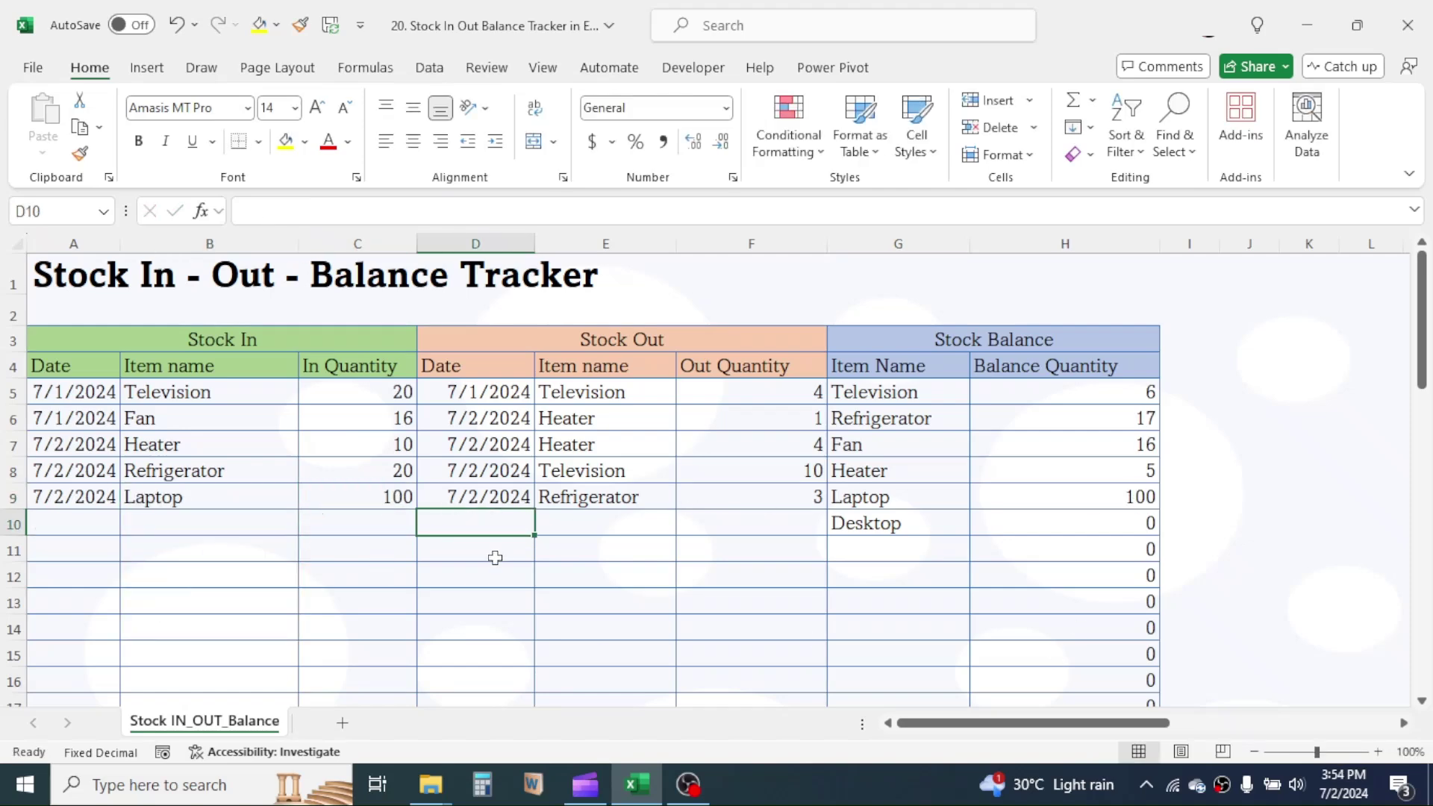
pyautogui.hotkey('ctrl', ';')
pyautogui.press('Tab')
pyautogui.click(682, 523)
pyautogui.click(566, 619)
pyautogui.press('Tab')
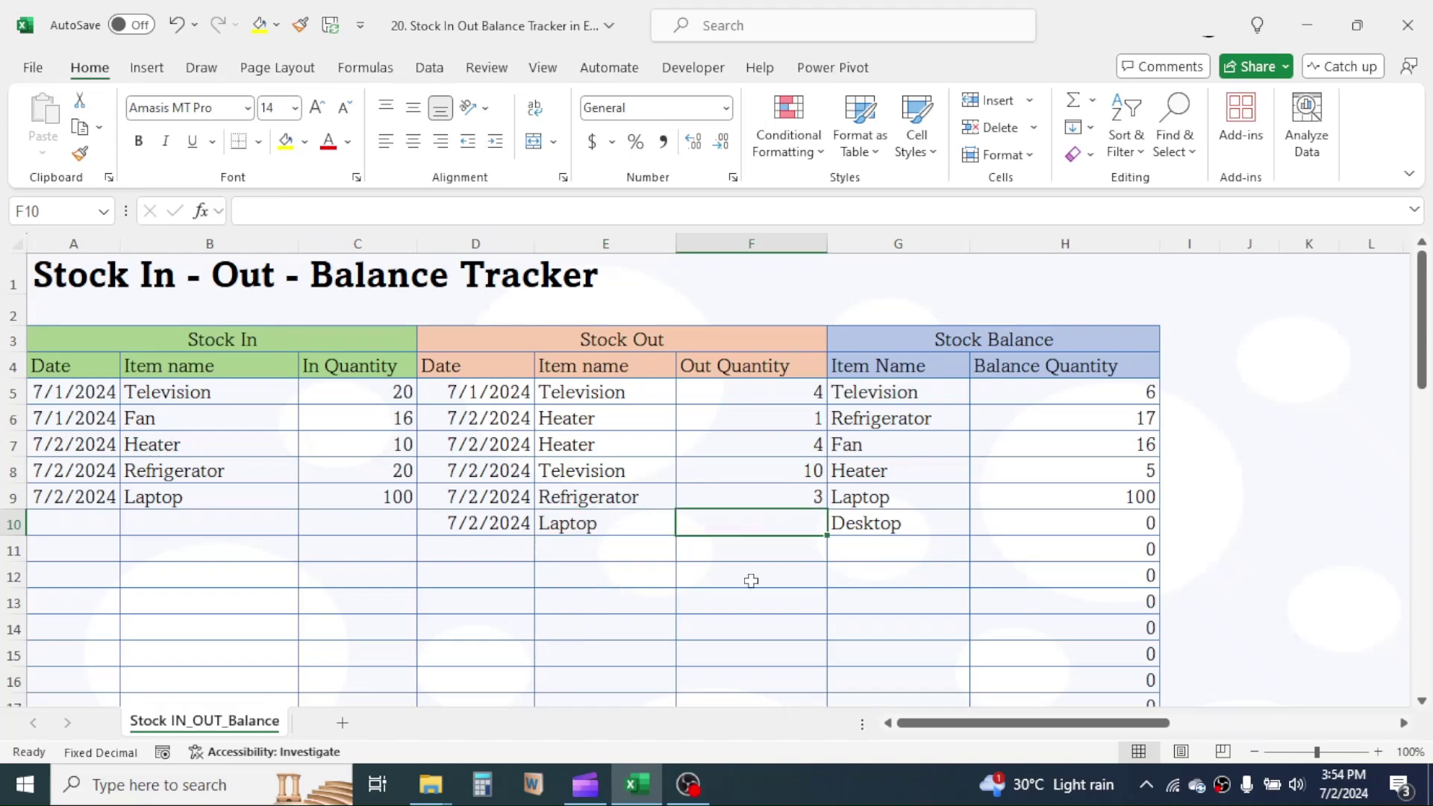
pyautogui.write('48')
pyautogui.press('Return')
pyautogui.click(1083, 497)
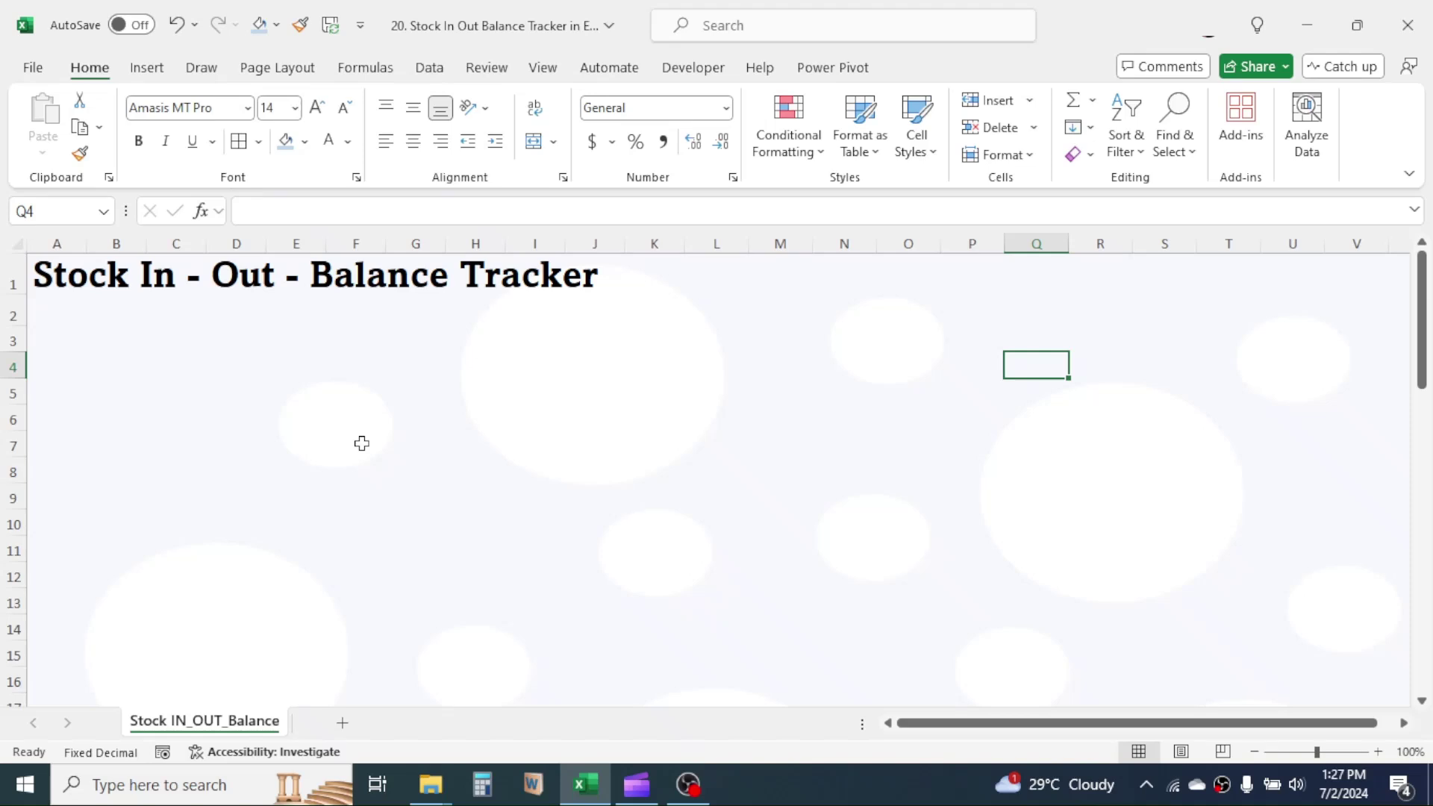
# - Enter 'Stock In' in A3 and merge and centre it across A3:C3
pyautogui.click(56, 350)
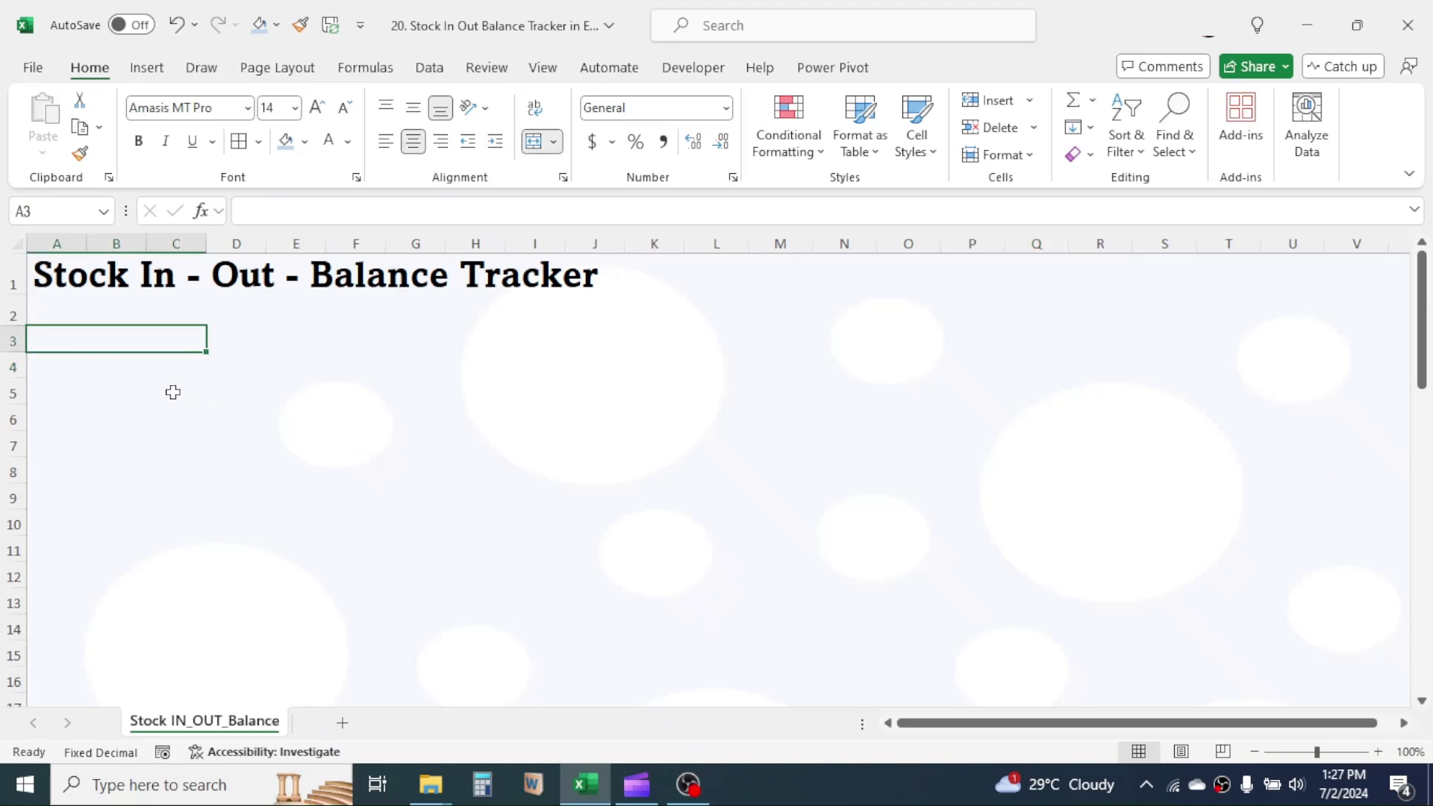
pyautogui.write('Stock')
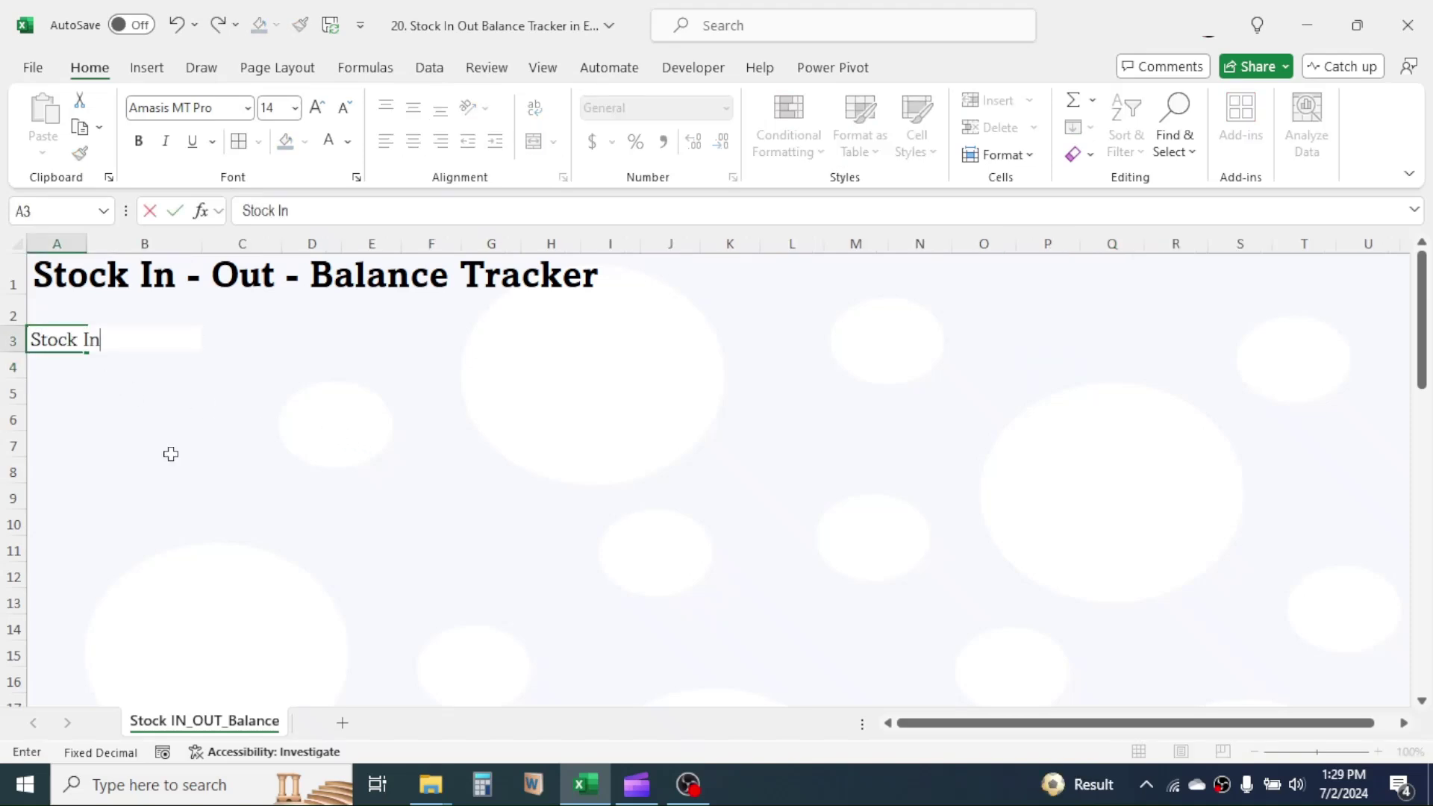
pyautogui.write(' In')
pyautogui.click(171, 454)
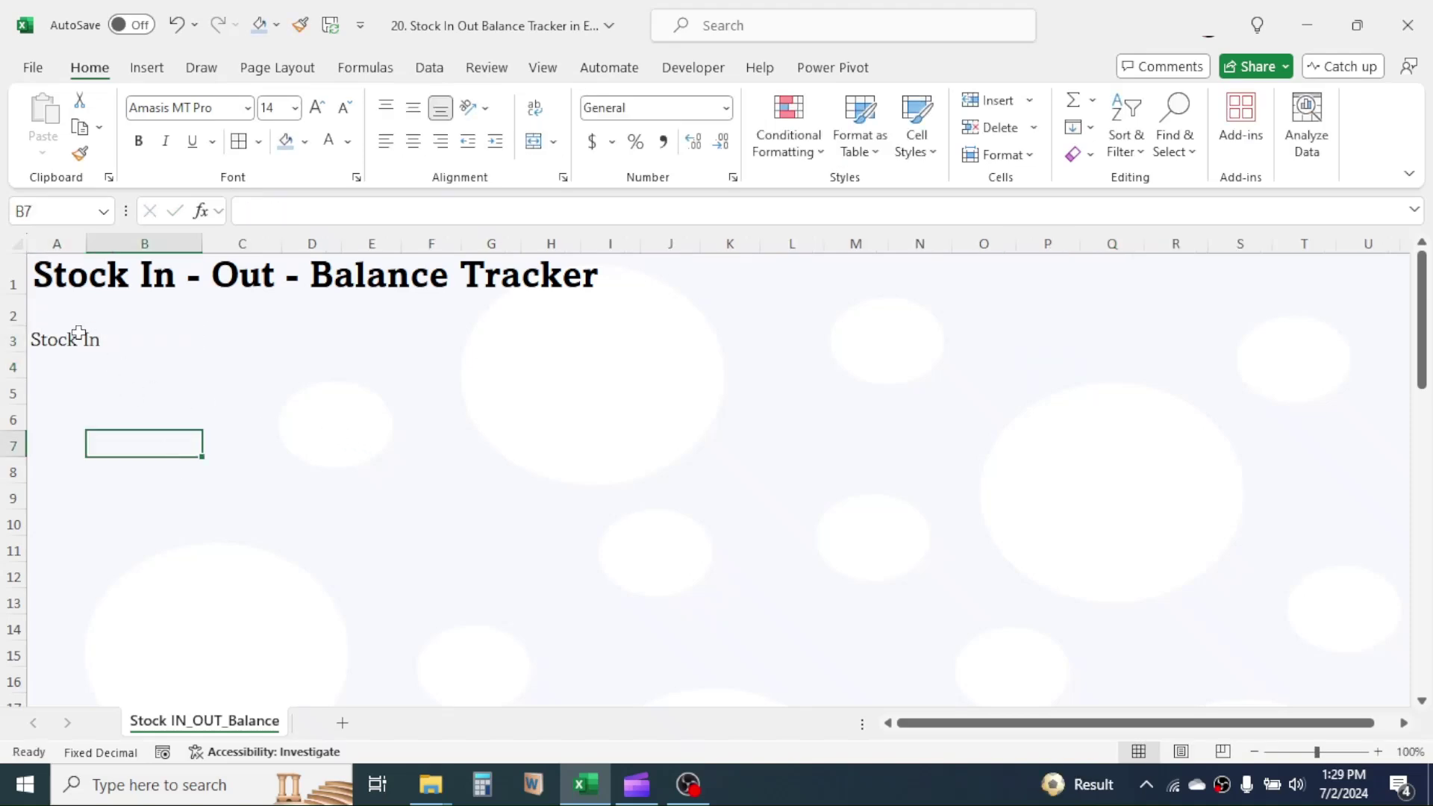
pyautogui.moveTo(75, 339); pyautogui.dragTo(218, 329)
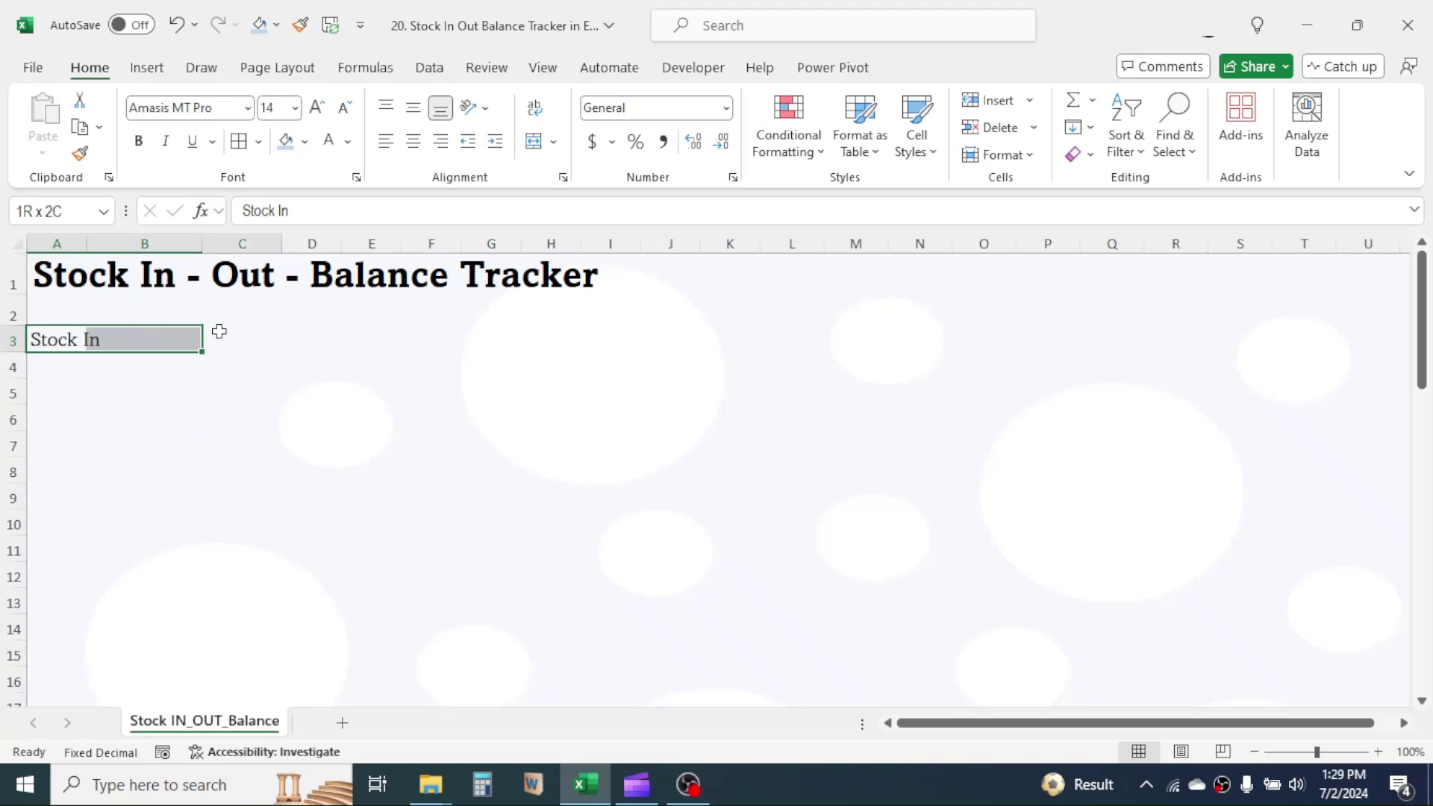
pyautogui.click(534, 141)
# - Add headers Date, Item name and In Quantity in A4:C4 and widen columns A and B
pyautogui.click(67, 366)
pyautogui.write('Date')
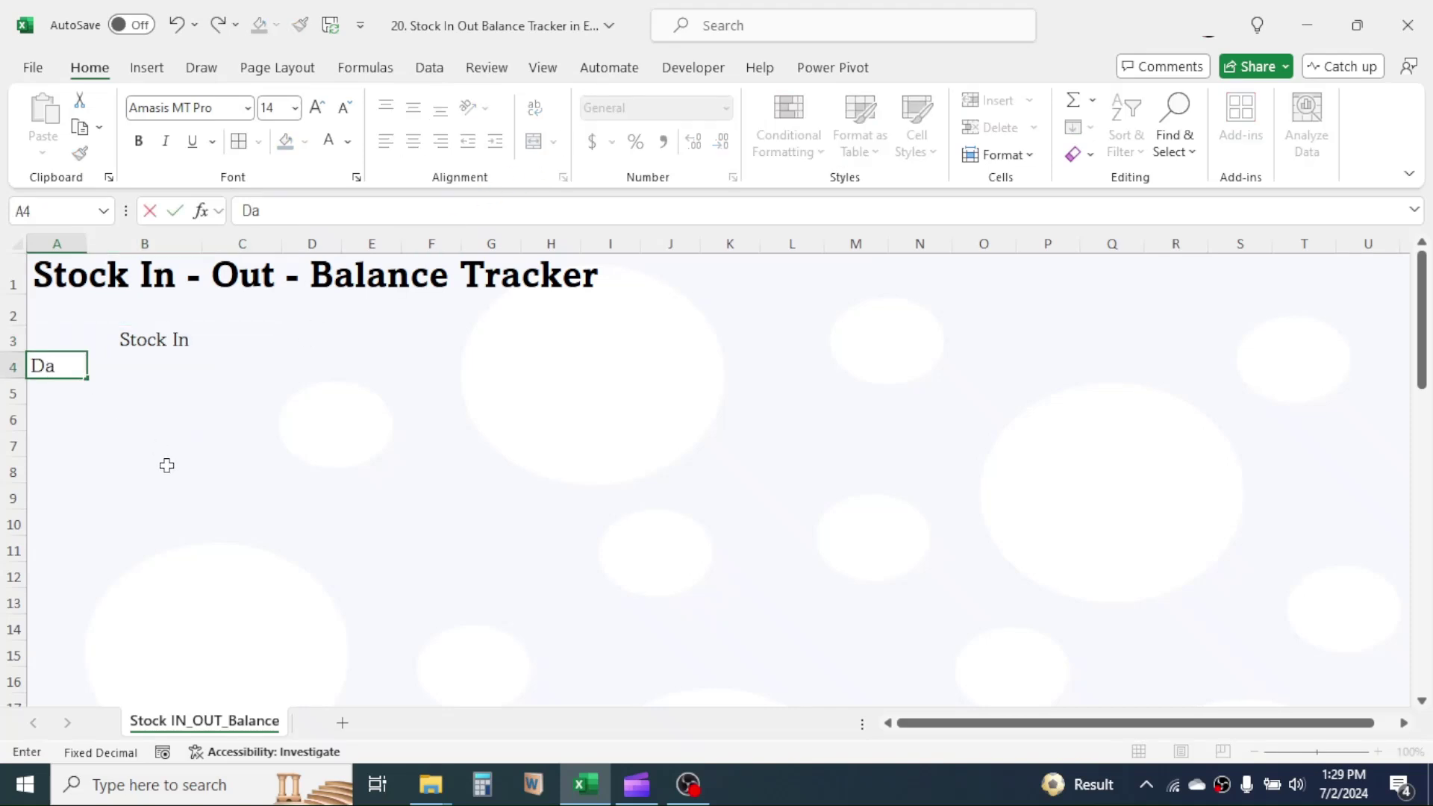
pyautogui.press('Tab')
pyautogui.write('Item name')
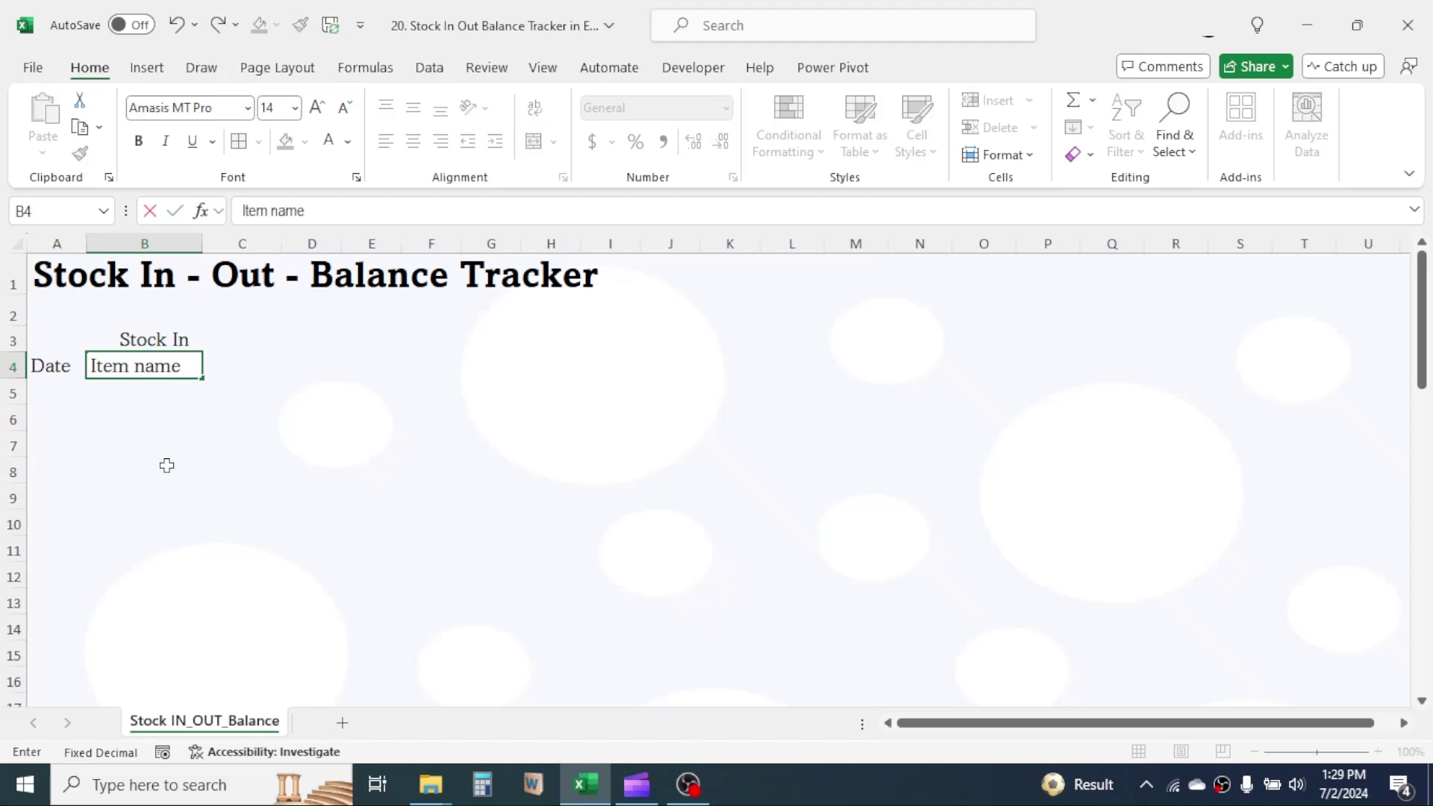
pyautogui.press('Tab')
pyautogui.write('In ')
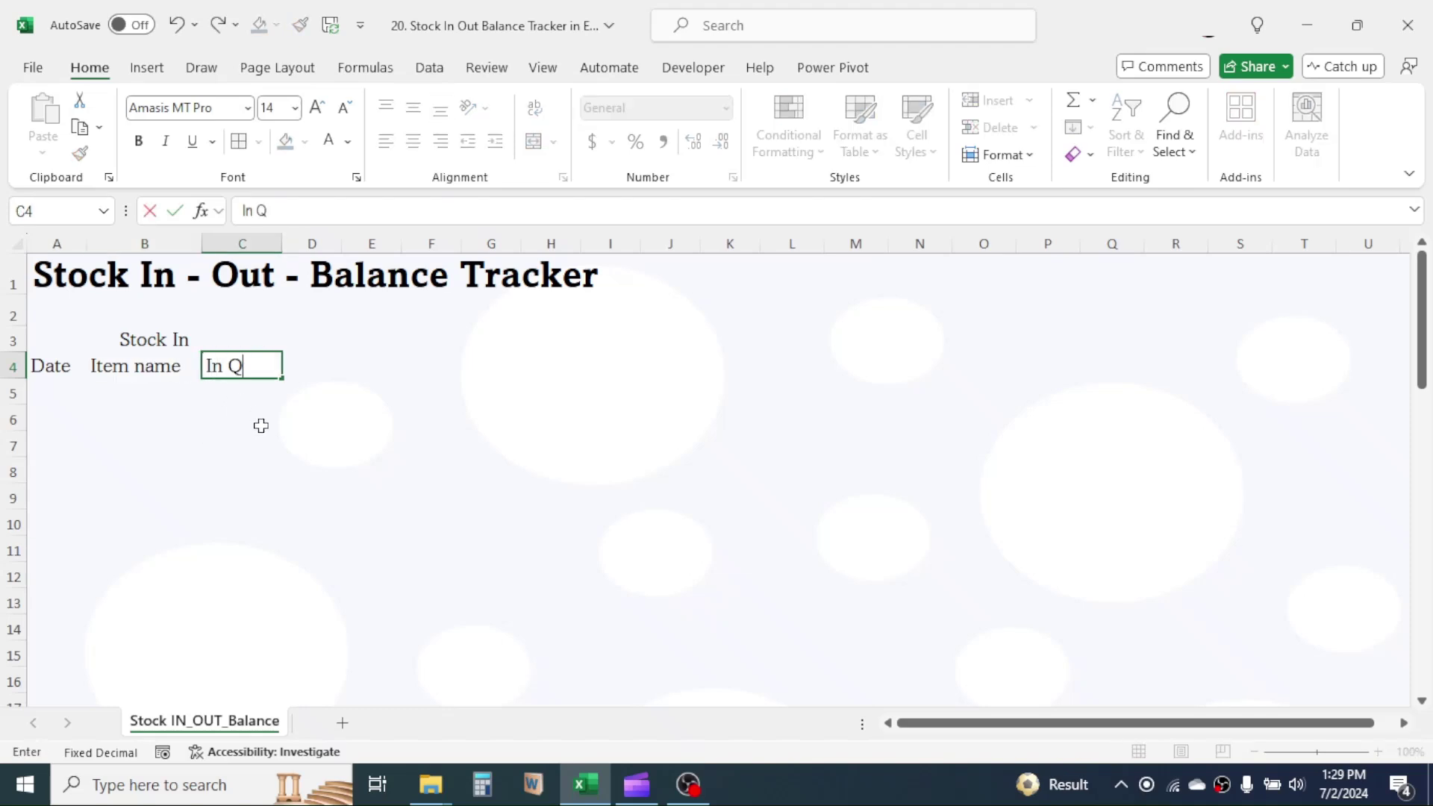
pyautogui.write('Quantity')
pyautogui.press('Return')
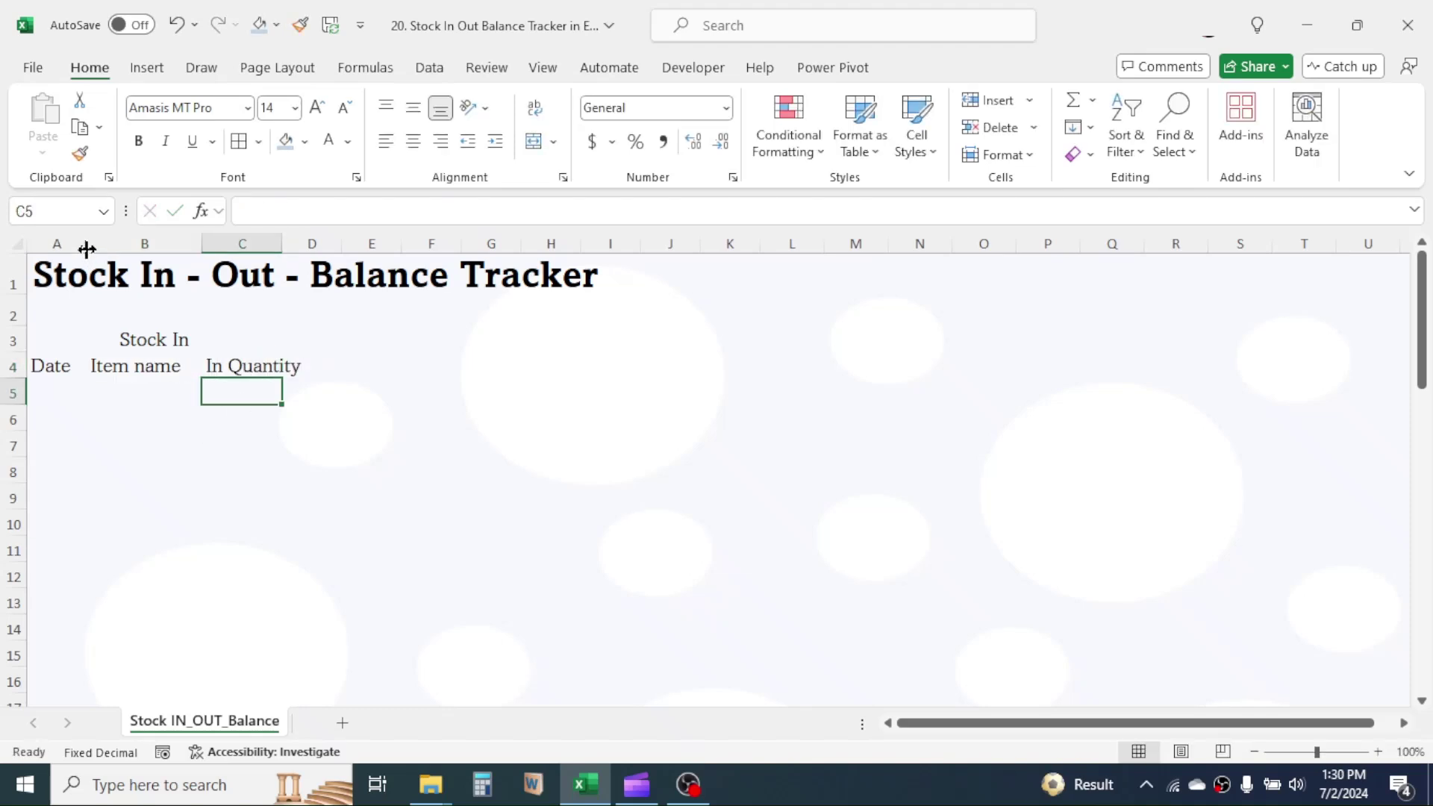
pyautogui.moveTo(87, 247); pyautogui.dragTo(120, 246)
pyautogui.moveTo(229, 247); pyautogui.dragTo(416, 246)
# - Enter 'Stock Out' in D3 and merge and centre it across D3:F3
pyautogui.click(443, 340)
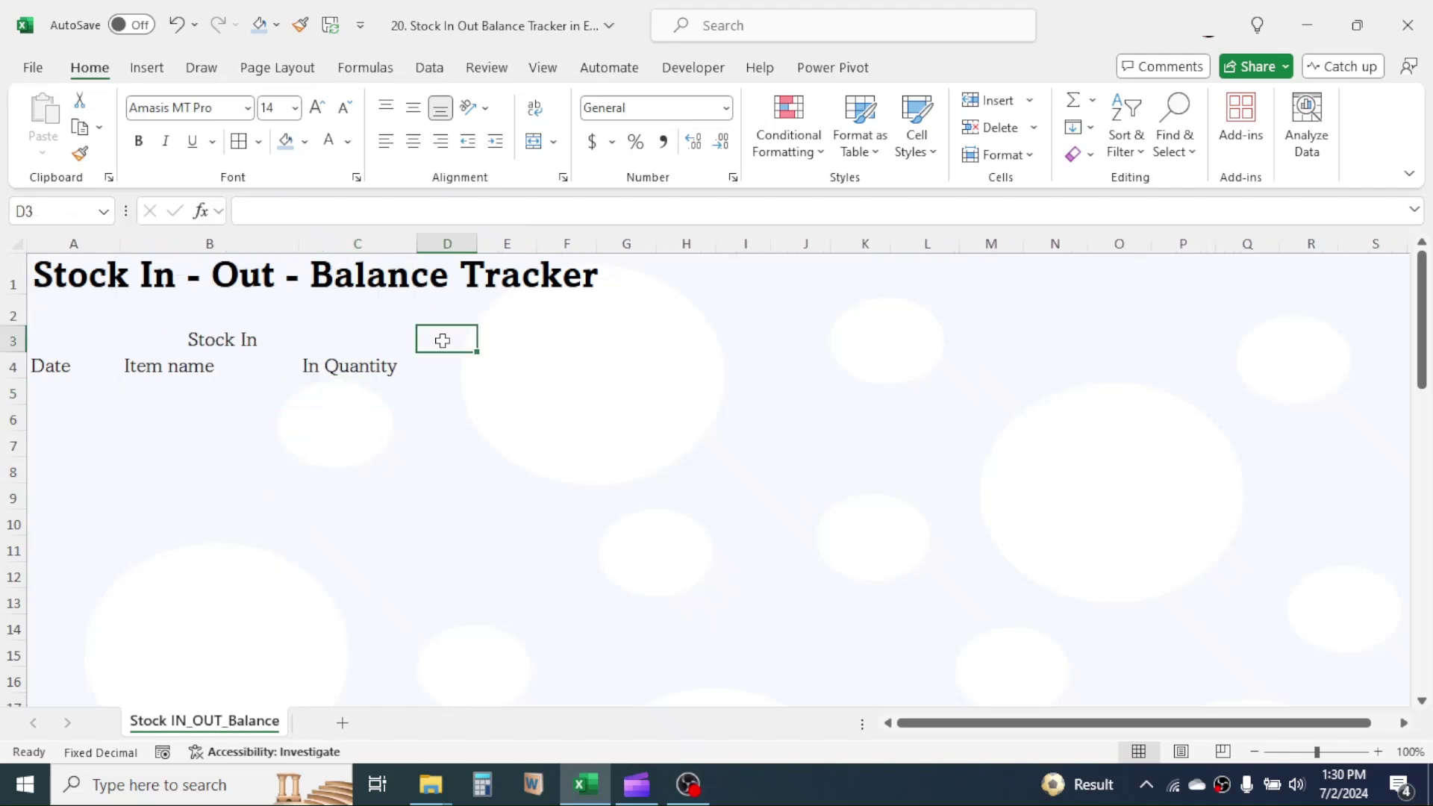
pyautogui.write('Stock Out')
pyautogui.click(594, 402)
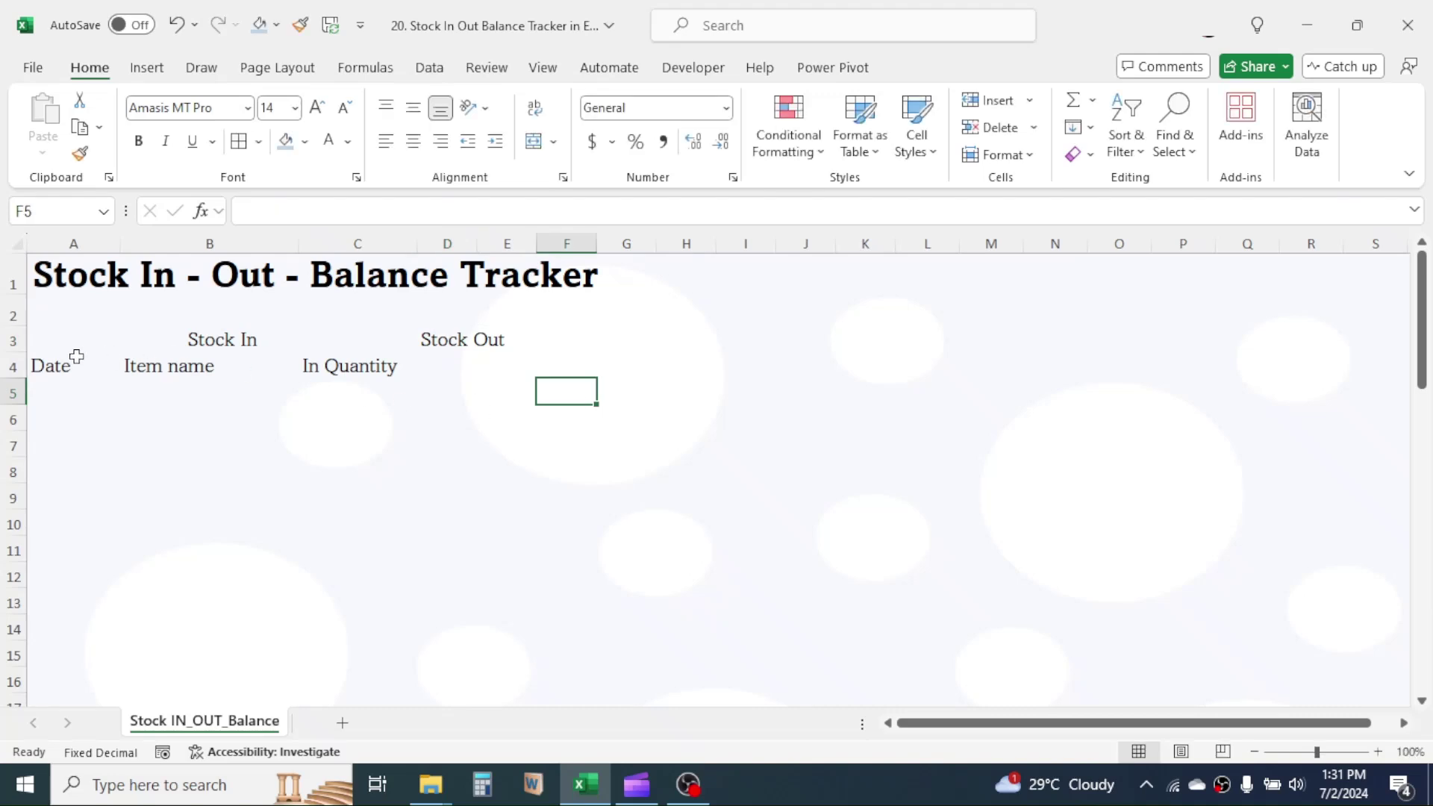
pyautogui.moveTo(427, 329); pyautogui.dragTo(560, 332)
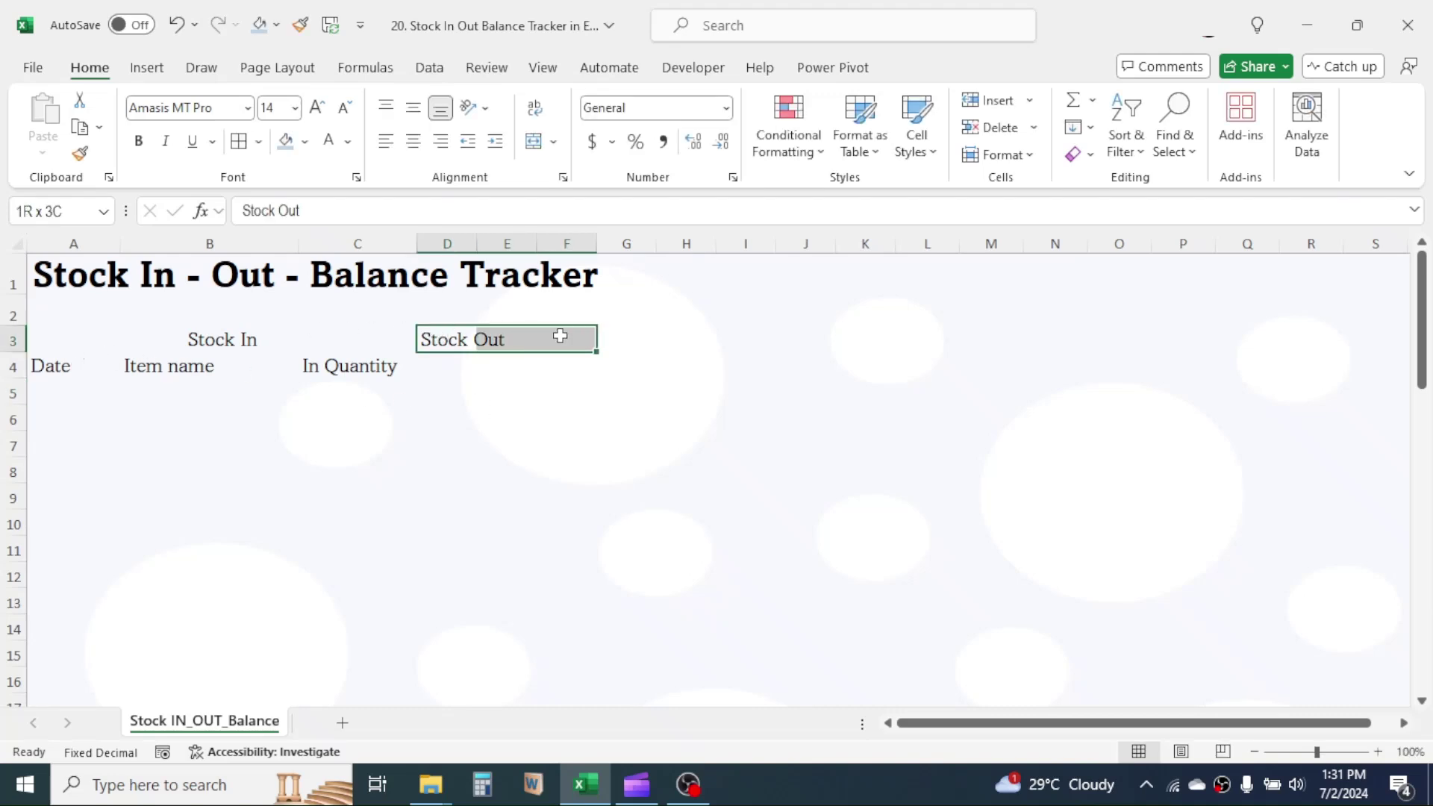
pyautogui.click(535, 142)
pyautogui.click(620, 416)
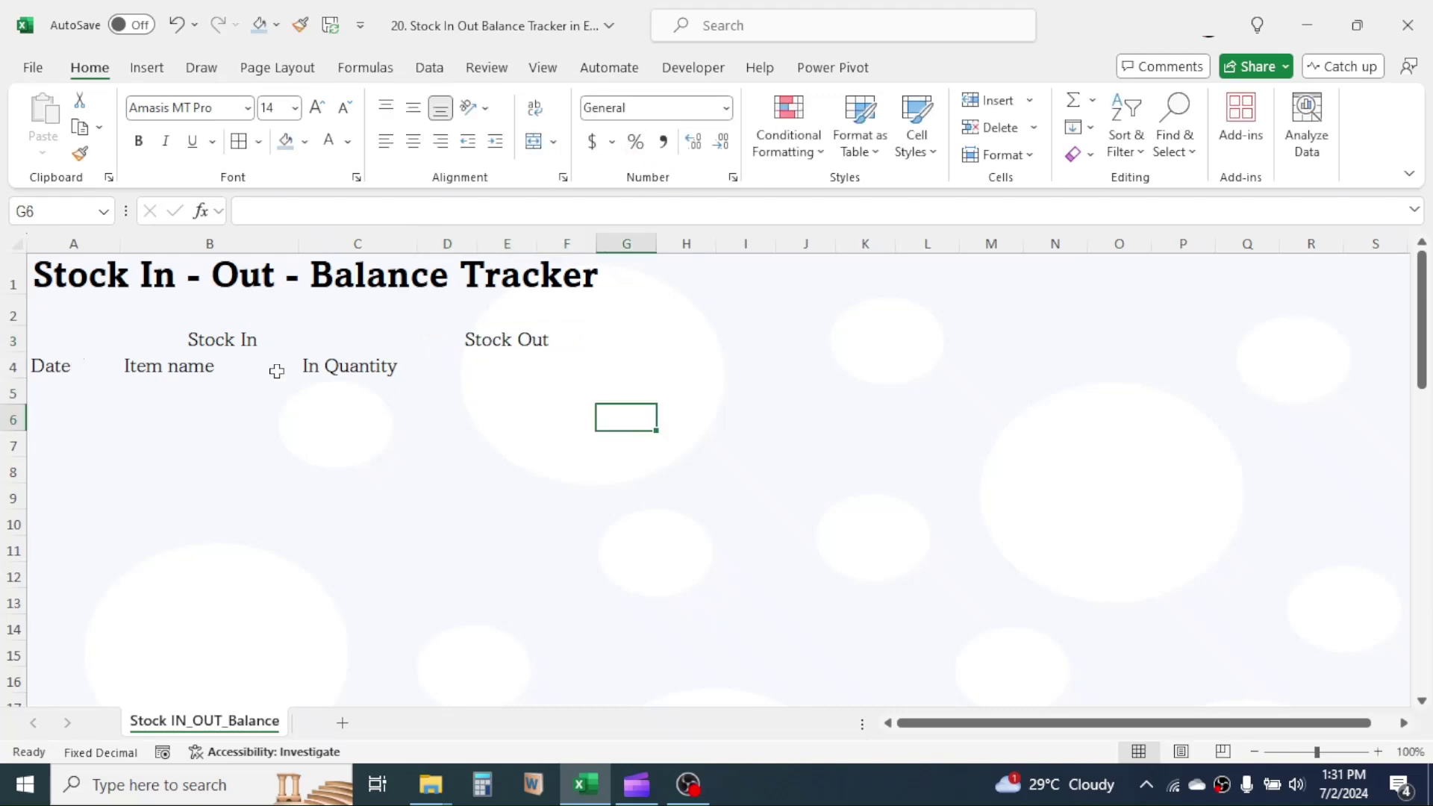
# - Copy the A4:C4 headers into D4:F4
pyautogui.moveTo(84, 365); pyautogui.dragTo(335, 368)
pyautogui.hotkey('ctrl', 'c')
pyautogui.click(489, 366)
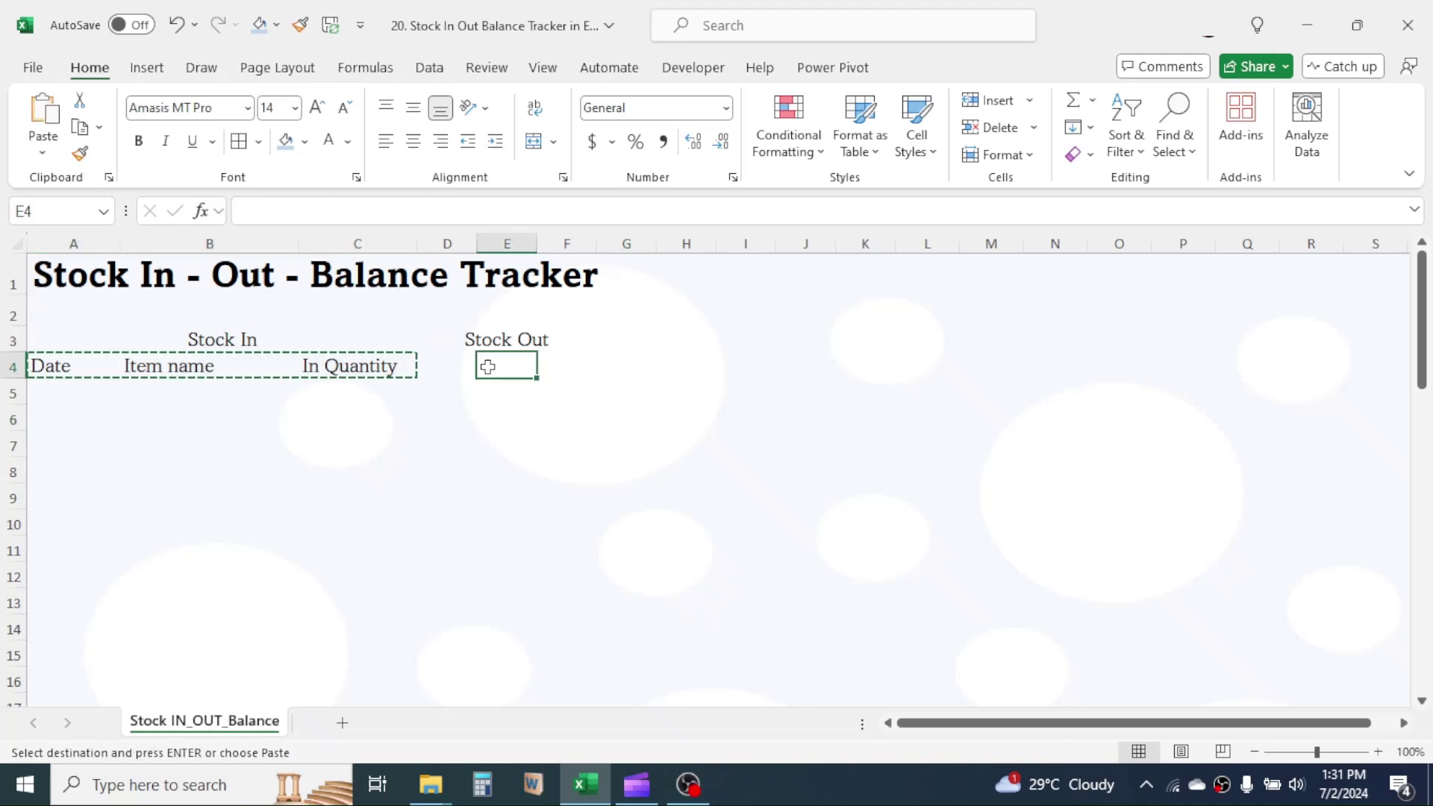
pyautogui.click(463, 366)
pyautogui.hotkey('ctrl', 'v')
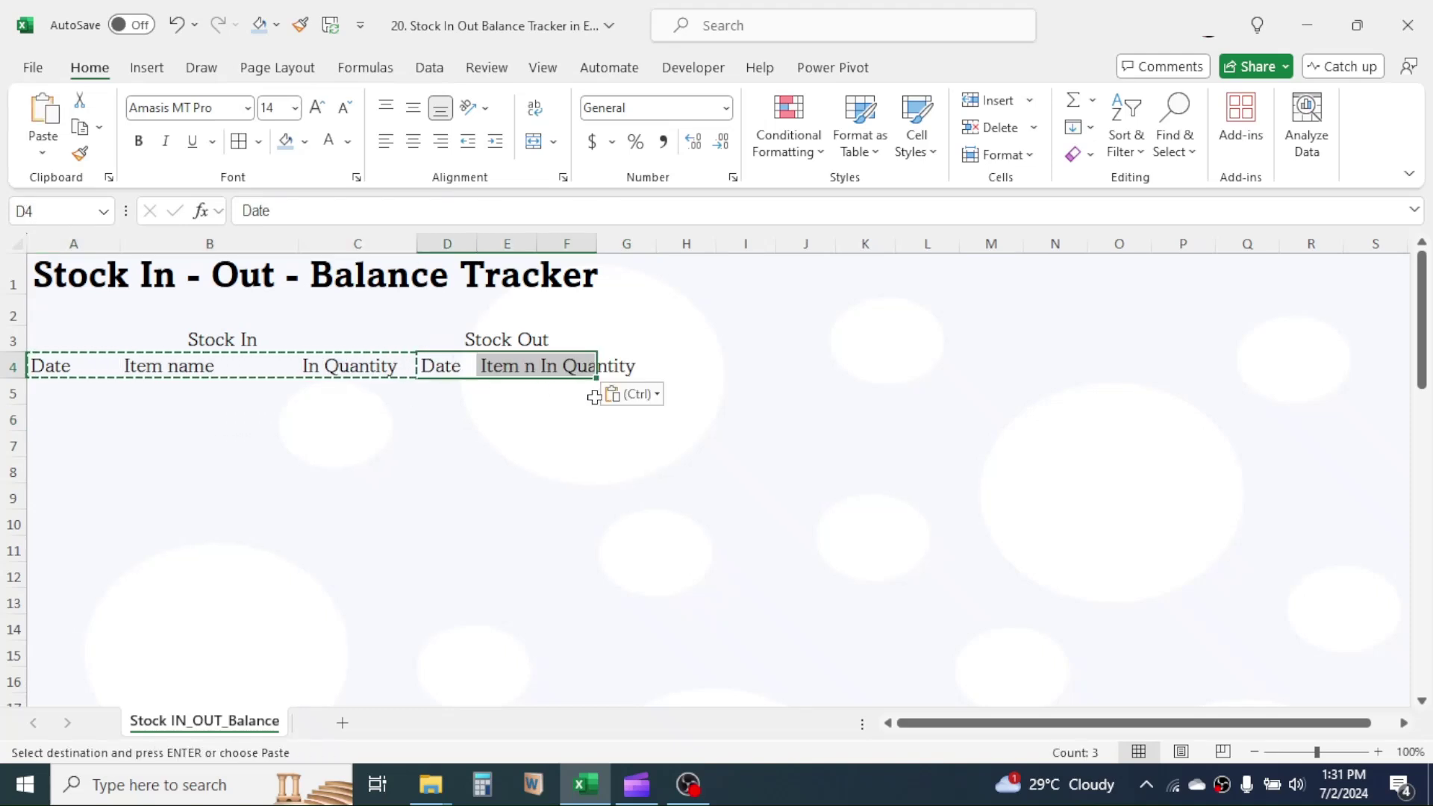
# - Change the F4 header to 'Out Quantity' and widen columns D and E
pyautogui.click(571, 367)
pyautogui.click(257, 211)
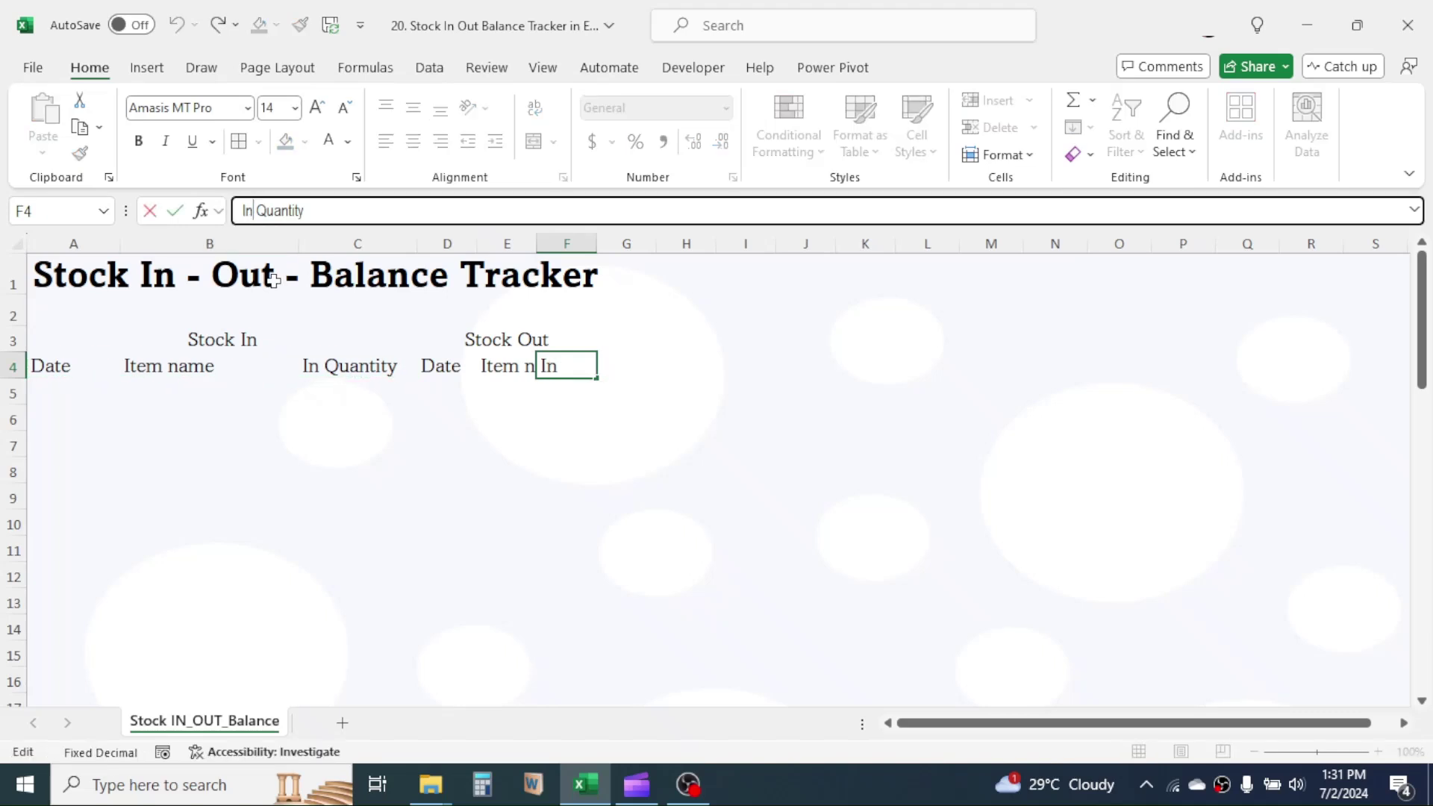
pyautogui.press('BackSpace')
pyautogui.press('BackSpace')
pyautogui.press('BackSpace')
pyautogui.write('Out')
pyautogui.click(521, 493)
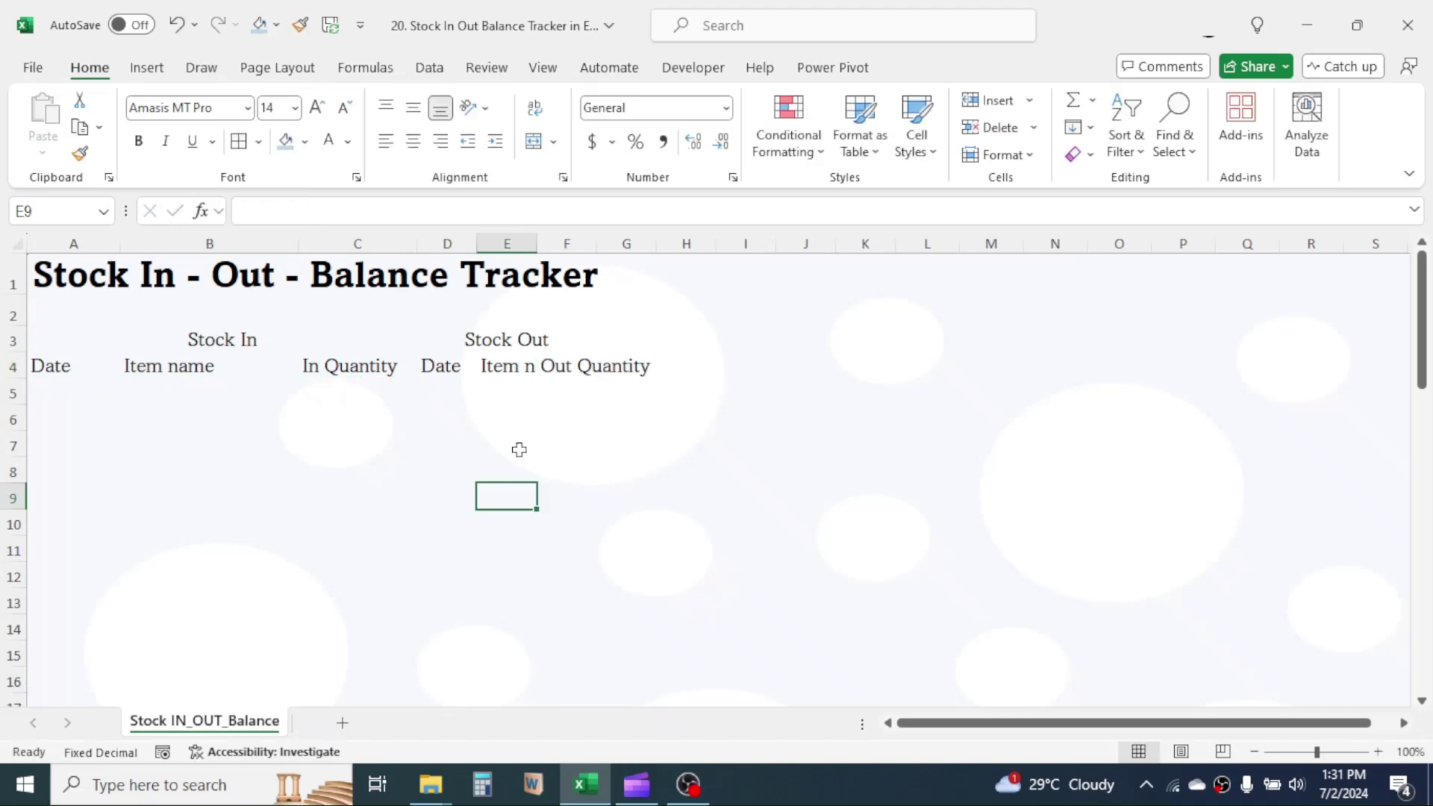
pyautogui.moveTo(471, 254); pyautogui.dragTo(676, 246)
# - Widen column F, then merge and centre a 'Stock Balance' heading across G3:H3
pyautogui.moveTo(791, 243); pyautogui.dragTo(827, 243)
pyautogui.click(857, 340)
pyautogui.write('Stock Balance')
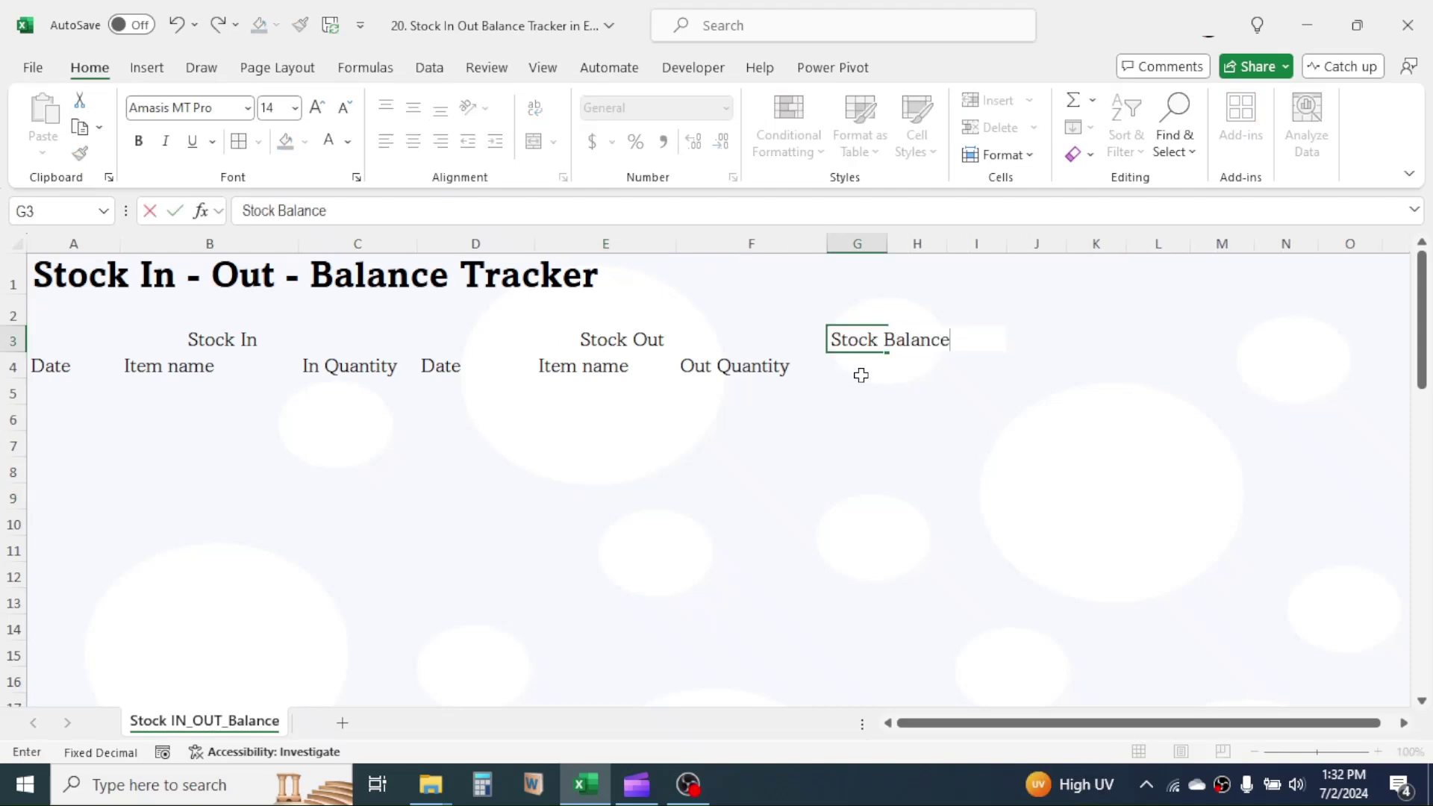
pyautogui.press('Return')
pyautogui.moveTo(859, 340); pyautogui.dragTo(907, 340)
pyautogui.click(537, 142)
# - Add headers Item Name and Balance Quantity in G4:H4 and widen columns G and H
pyautogui.click(858, 371)
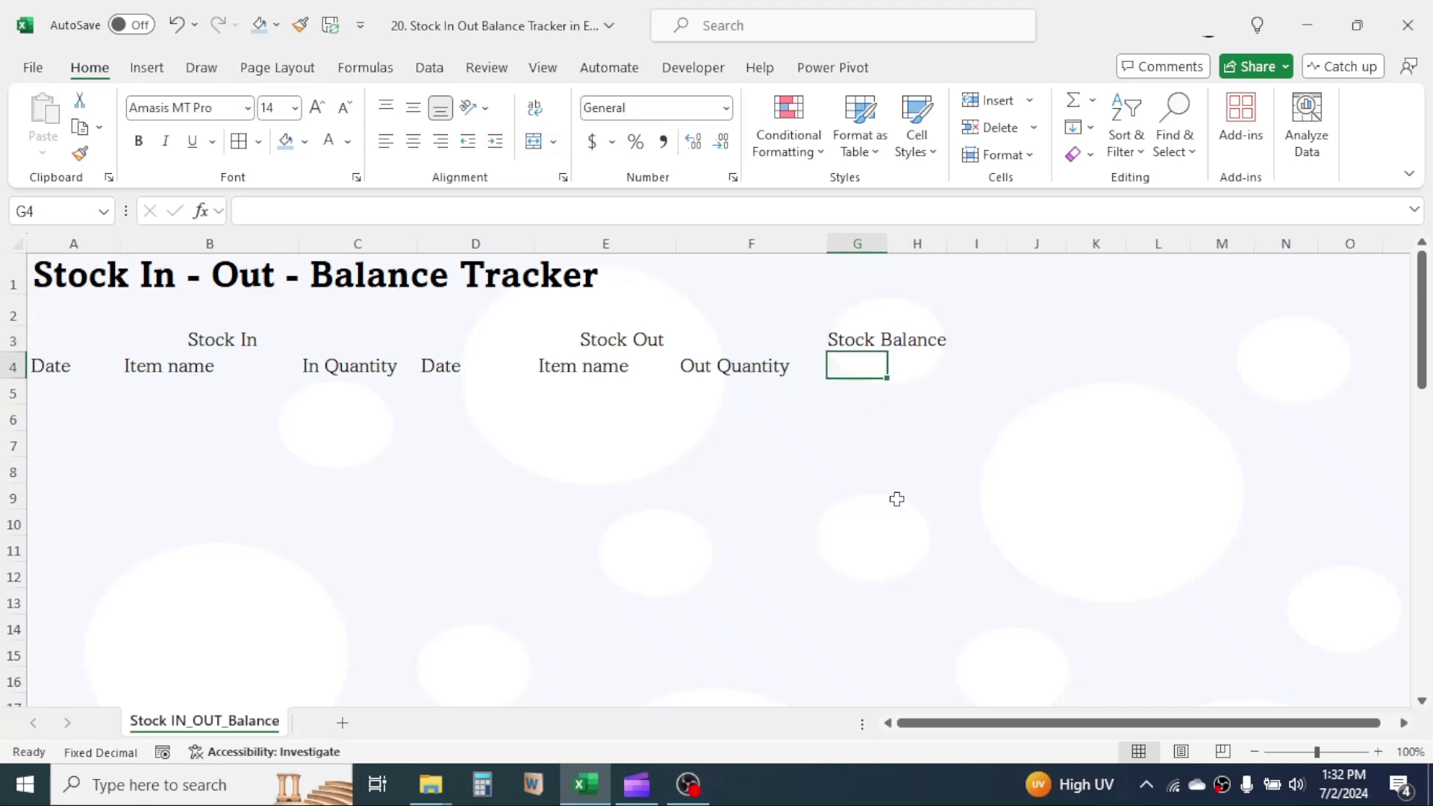
pyautogui.write('Item Name')
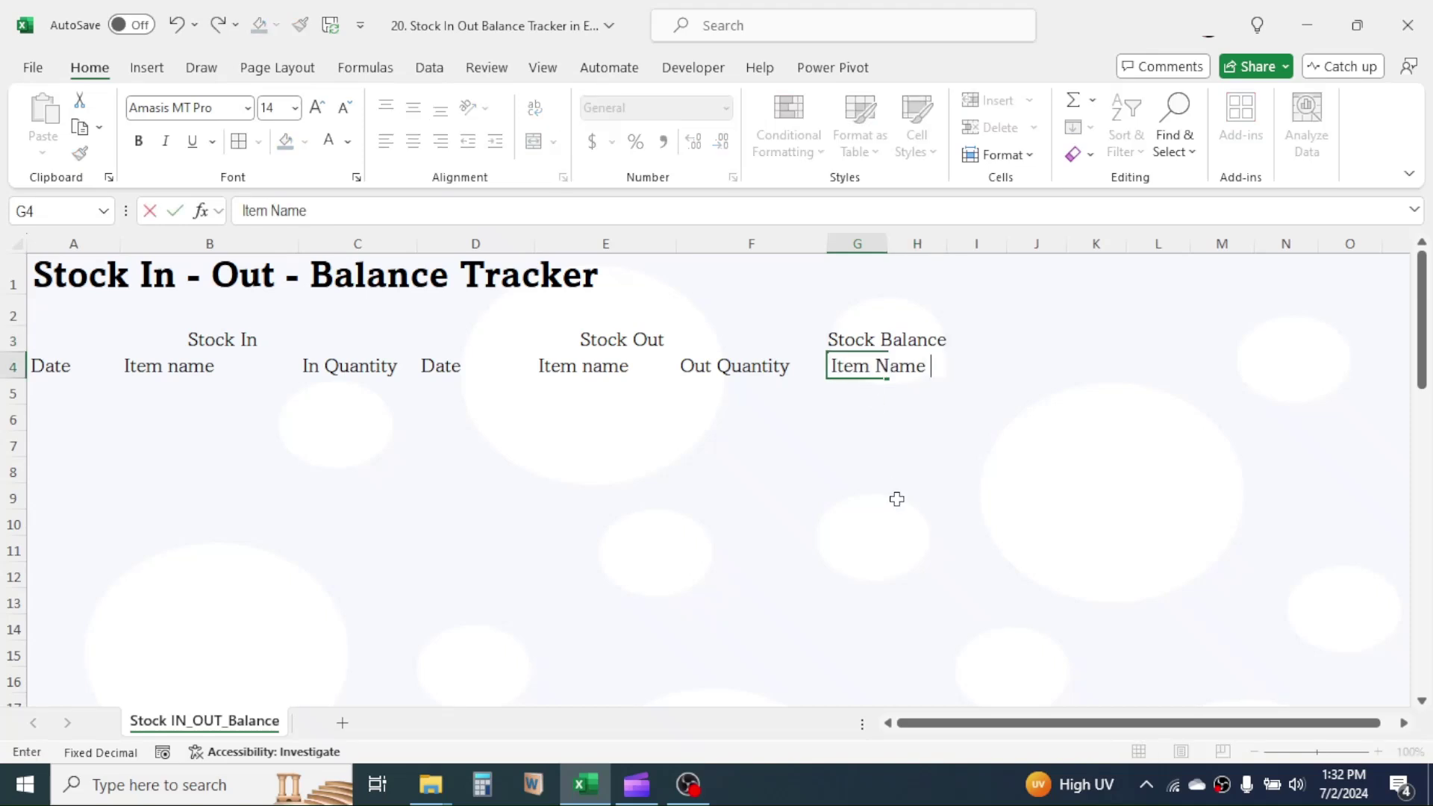
pyautogui.click(898, 498)
pyautogui.click(942, 373)
pyautogui.write('Balance Quan')
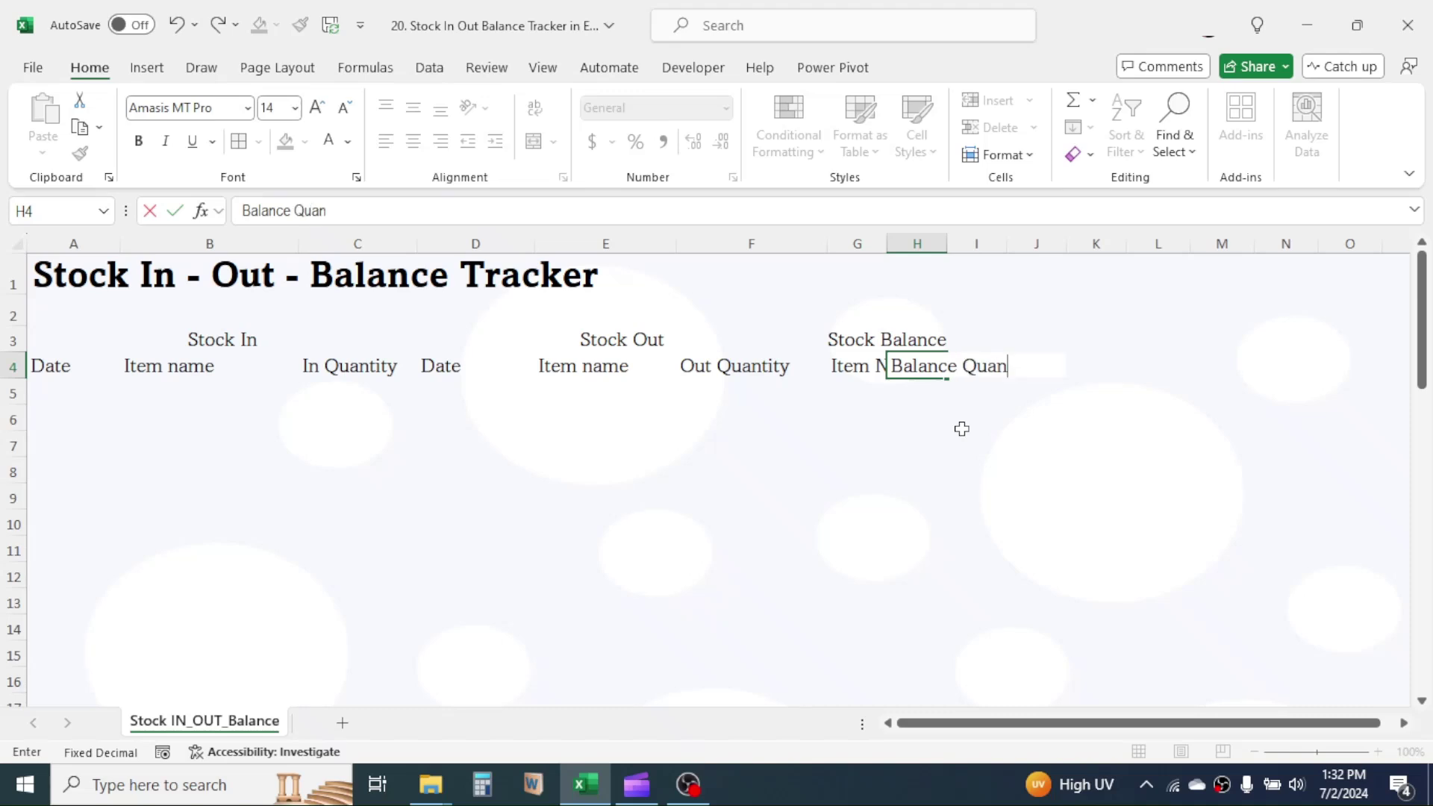
pyautogui.write('tity')
pyautogui.press('Return')
pyautogui.moveTo(887, 243); pyautogui.dragTo(1161, 247)
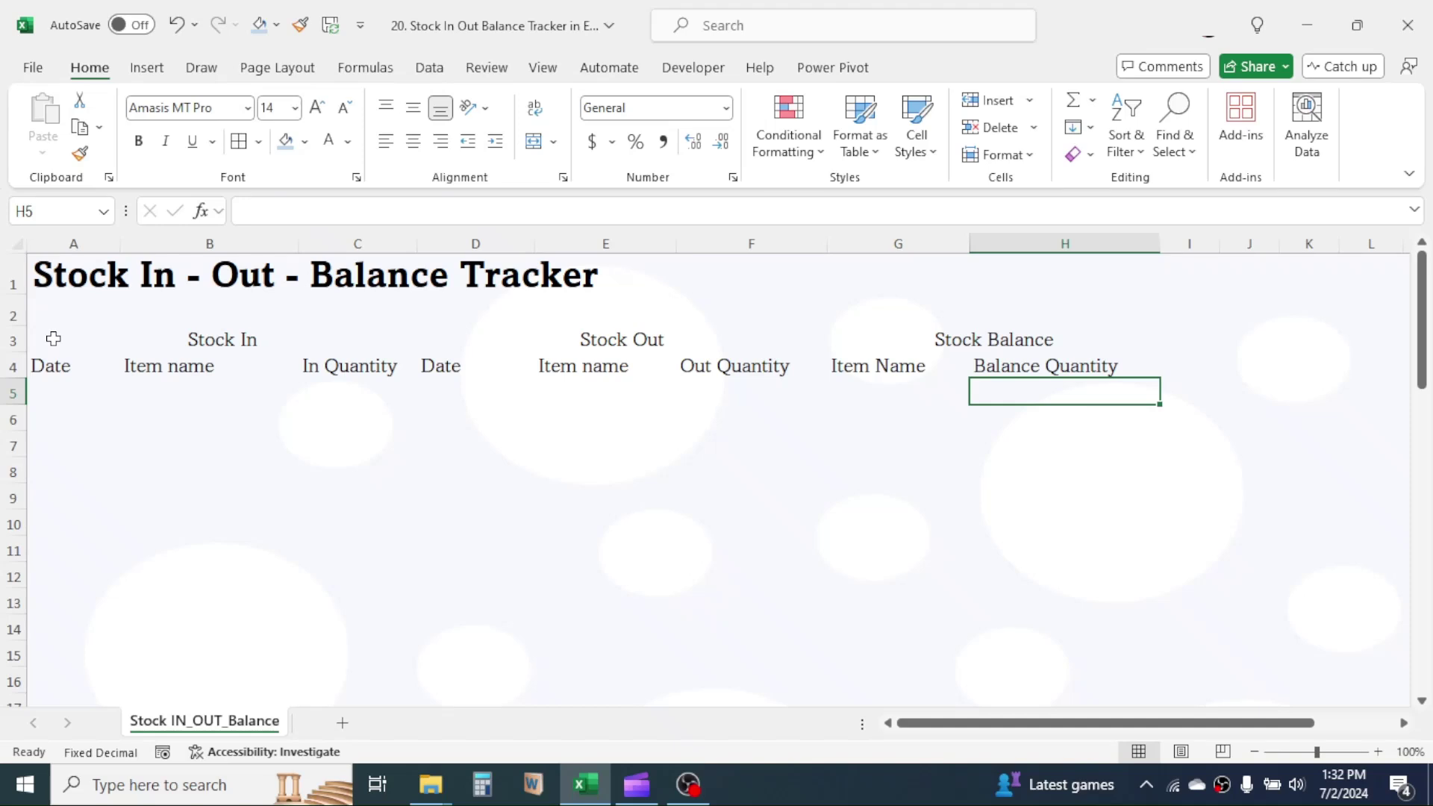
# - Apply grid borders to the table area A3:H50
pyautogui.moveTo(53, 337); pyautogui.dragTo(944, 639)
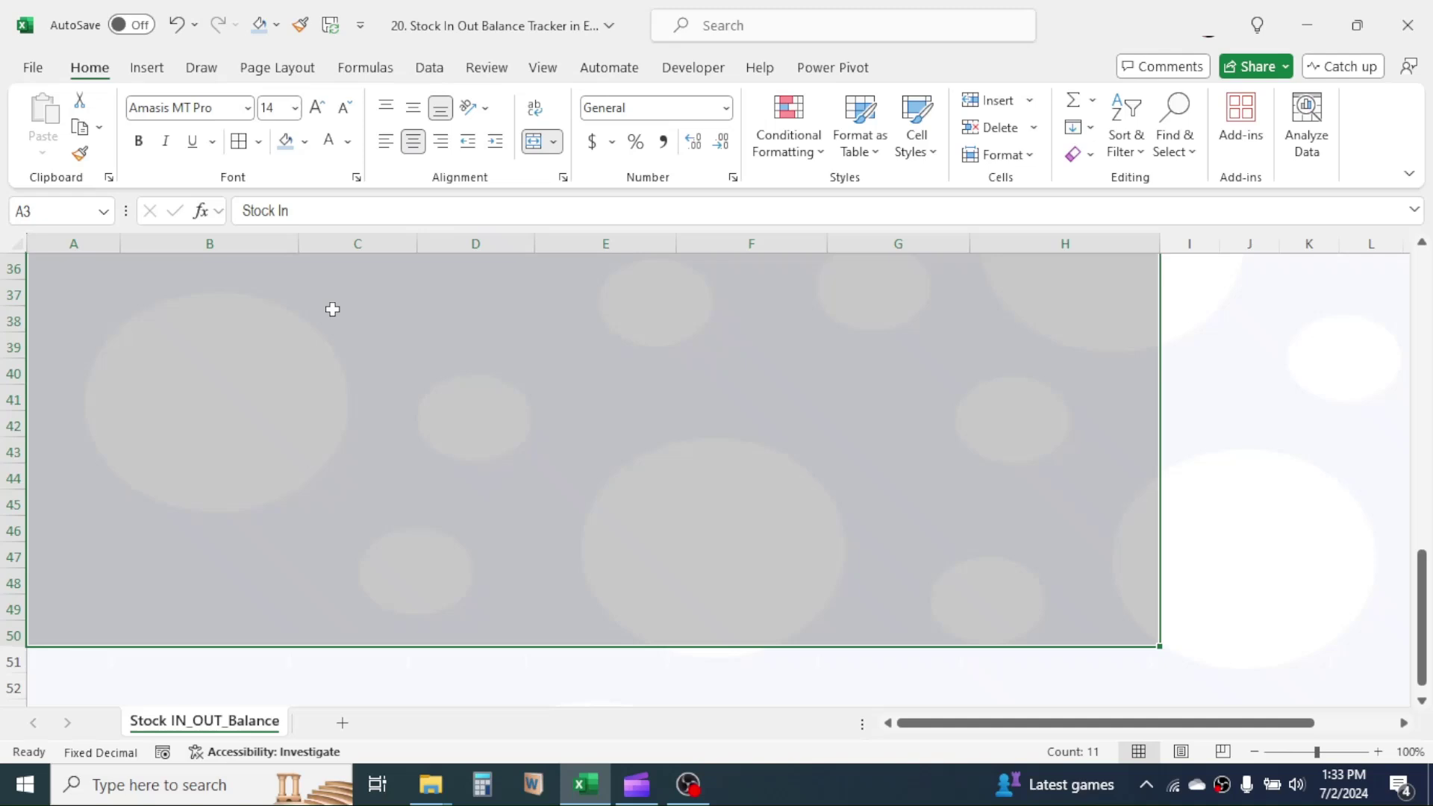
pyautogui.click(239, 141)
pyautogui.scroll(12, 1337, 359)
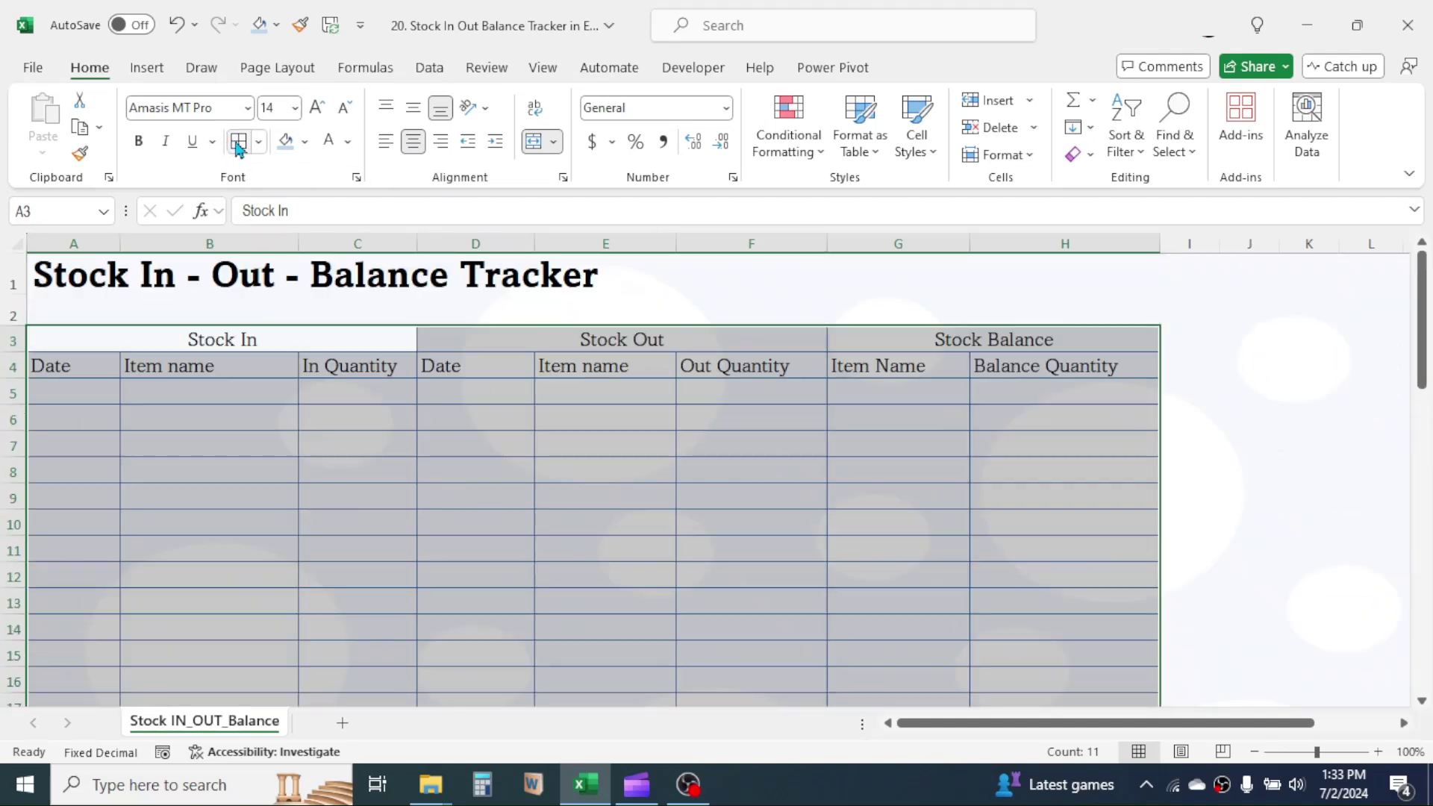
pyautogui.click(811, 510)
# - Fill the Stock In headers light green, Stock Out light orange, Stock Balance light blue
pyautogui.moveTo(141, 343); pyautogui.dragTo(191, 358)
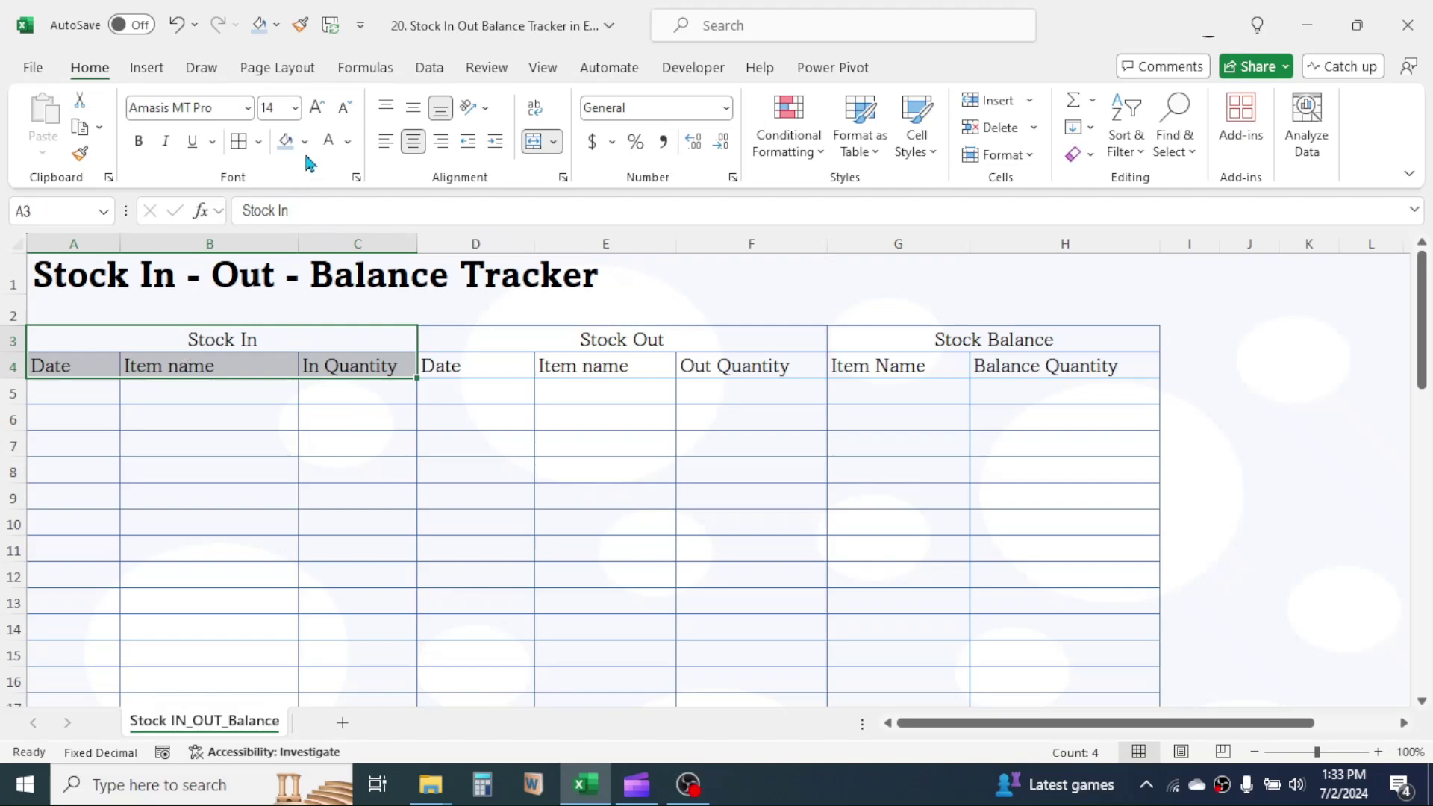
pyautogui.click(304, 141)
pyautogui.click(438, 293)
pyautogui.moveTo(448, 339); pyautogui.dragTo(746, 365)
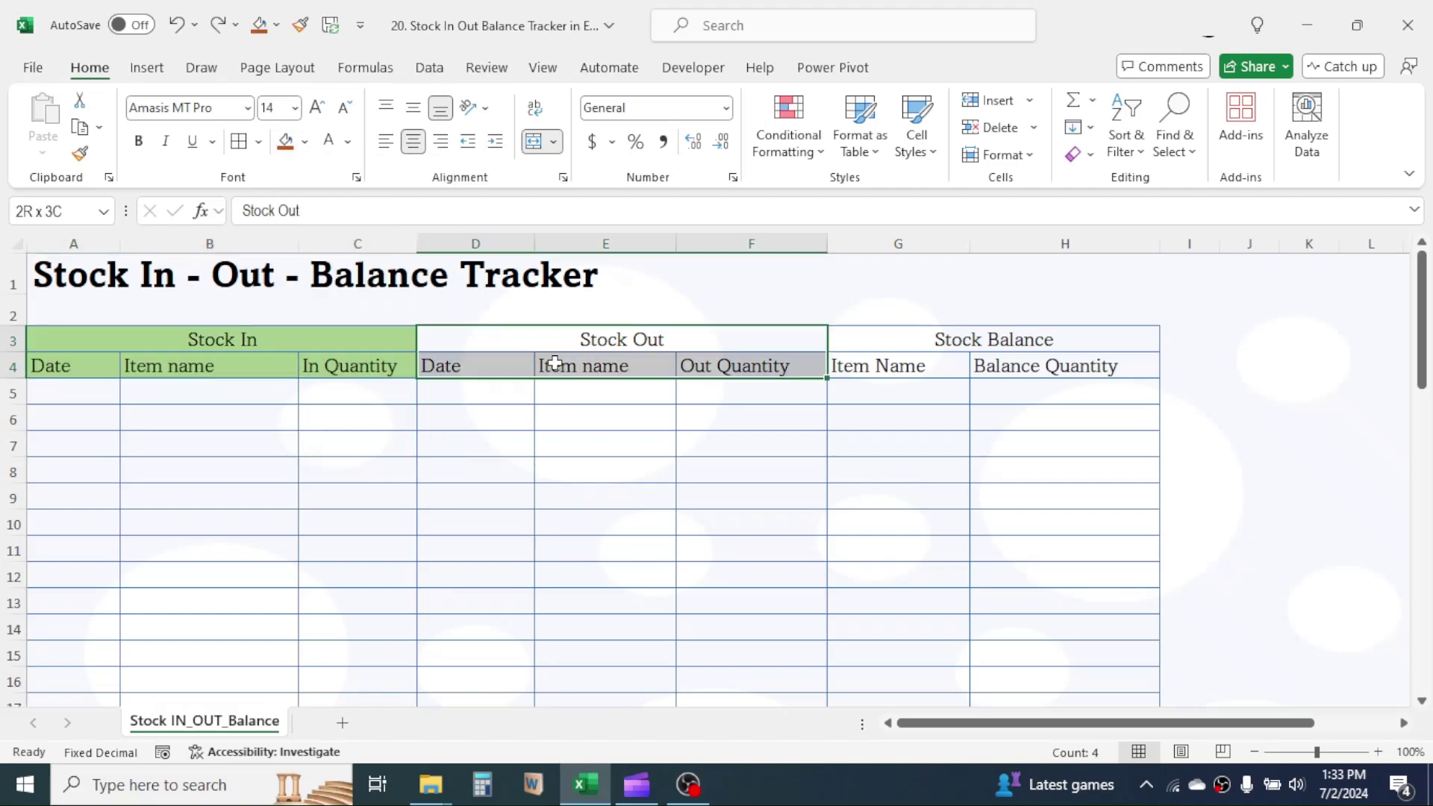
pyautogui.click(305, 141)
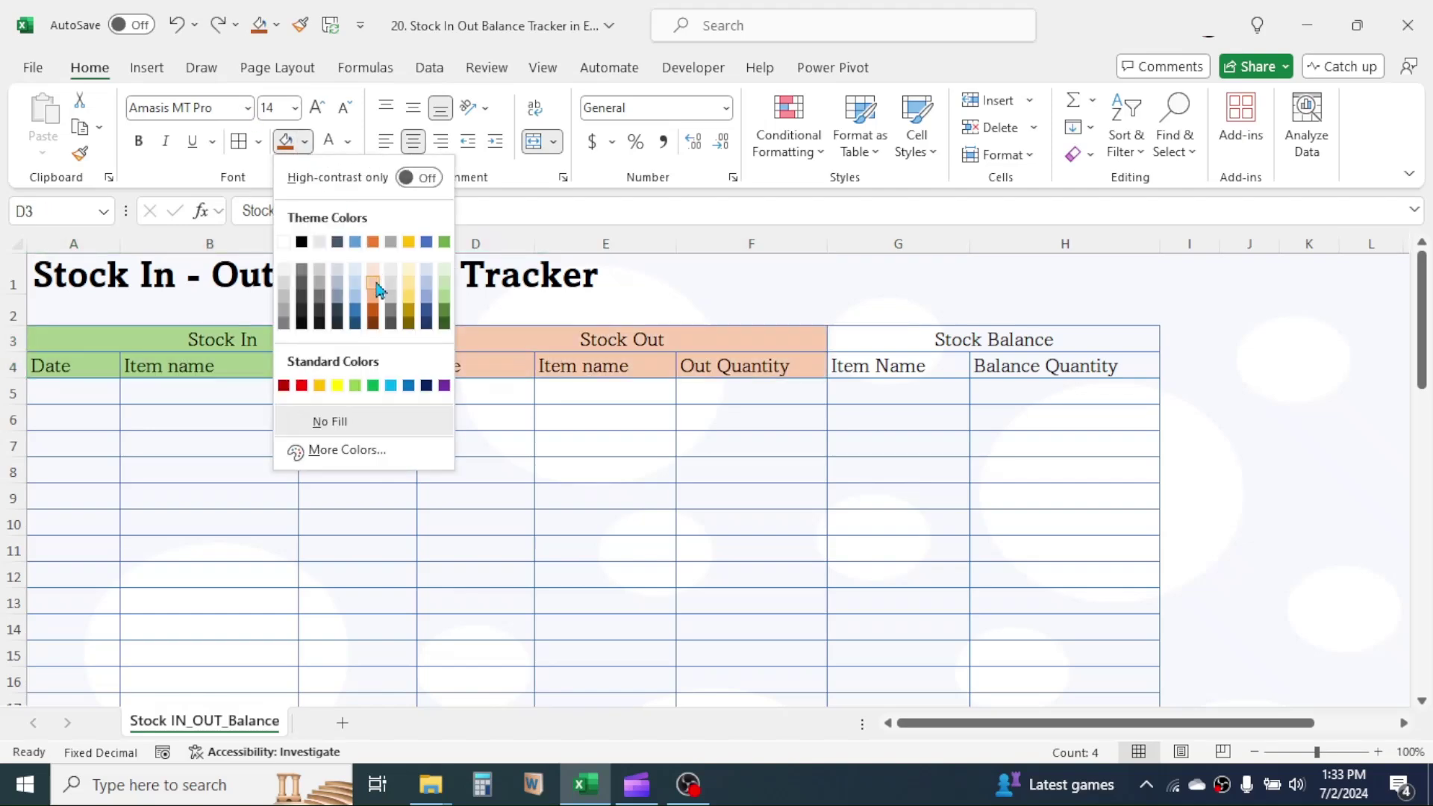
pyautogui.click(373, 281)
pyautogui.moveTo(956, 336); pyautogui.dragTo(1083, 366)
pyautogui.click(305, 141)
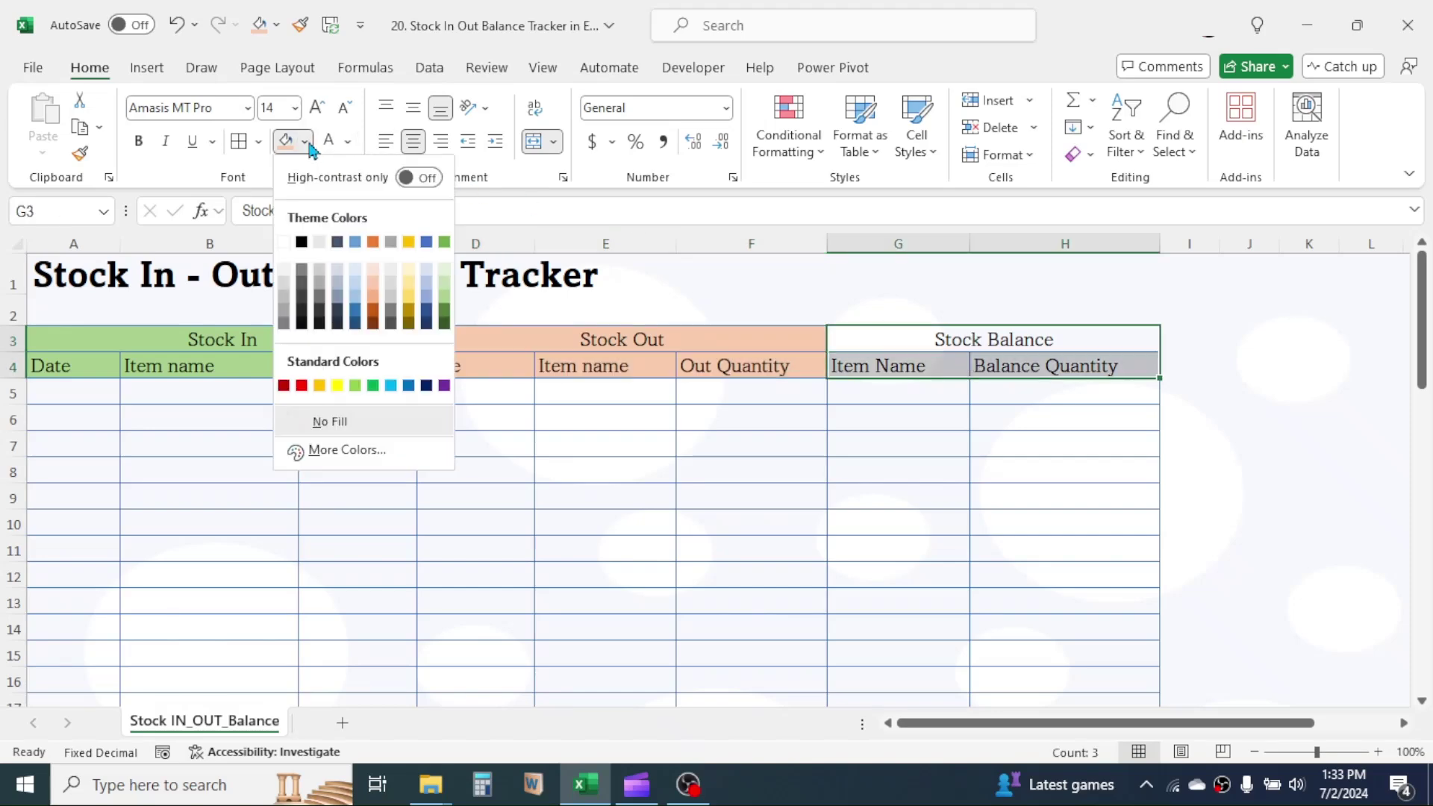
pyautogui.click(423, 293)
# - Enter Television, Refrigerator, Fan, Heater, Laptop and Desktop down G5:G10
pyautogui.click(787, 427)
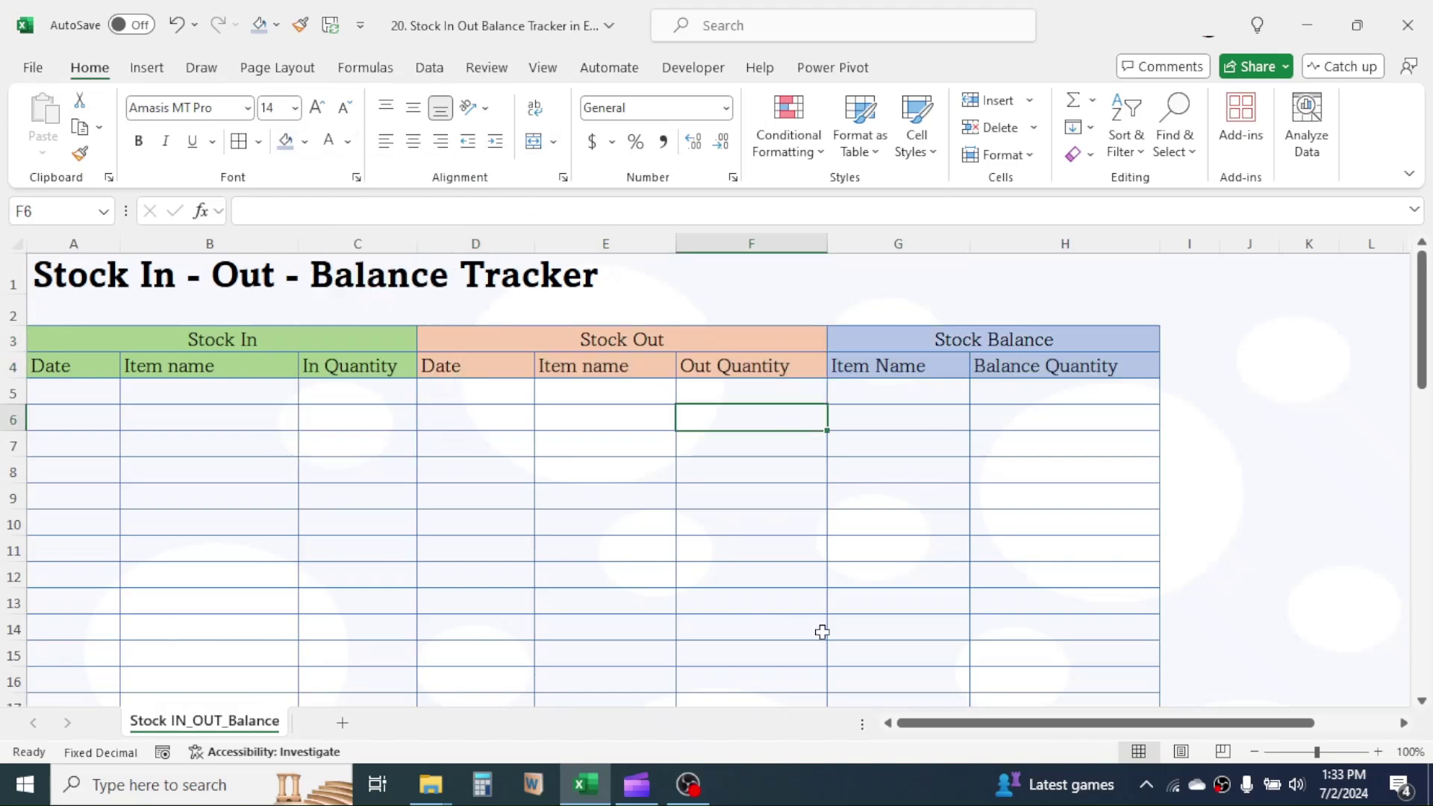
pyautogui.press('Up')
pyautogui.press('Right')
pyautogui.write('Television')
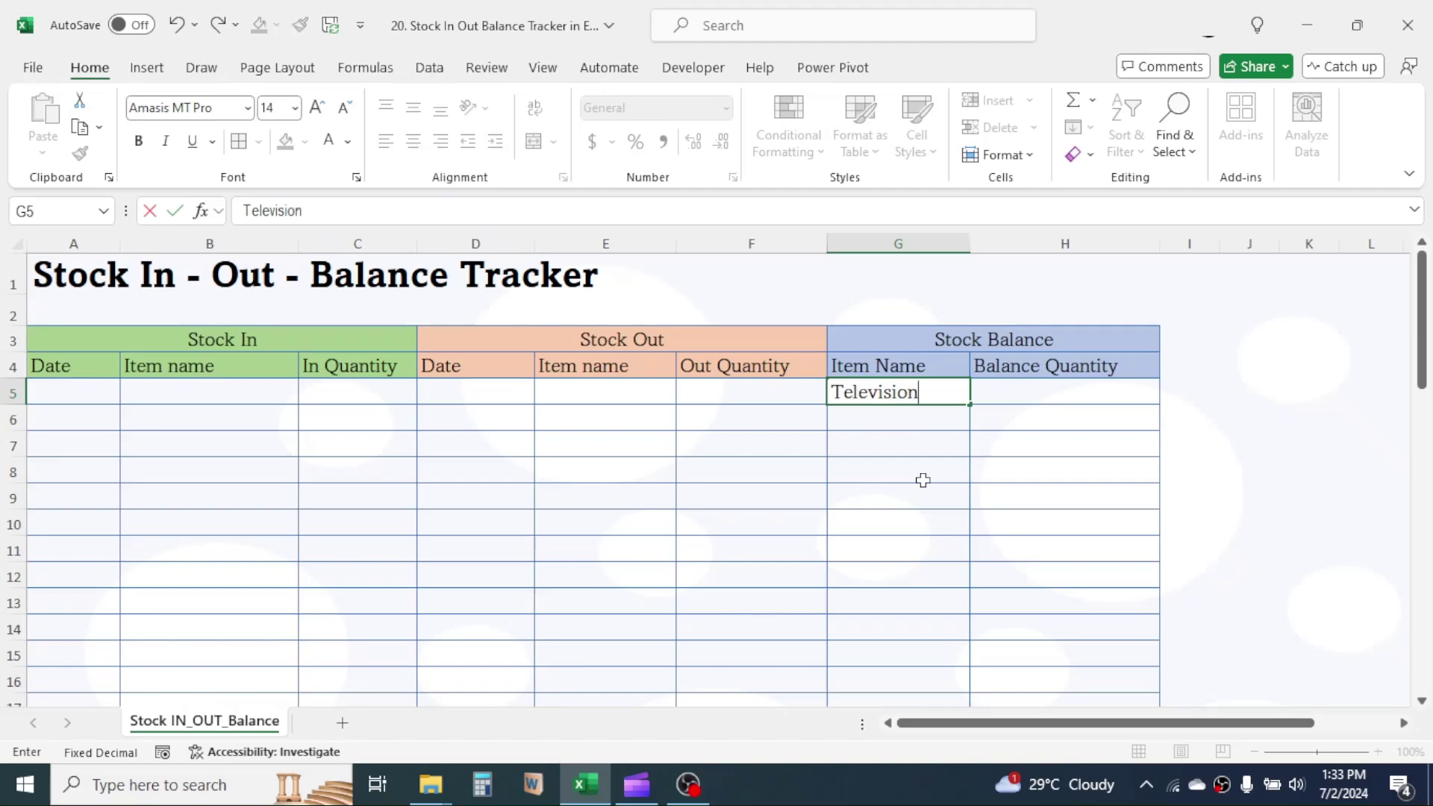
pyautogui.press('Return')
pyautogui.write('Refrigerator')
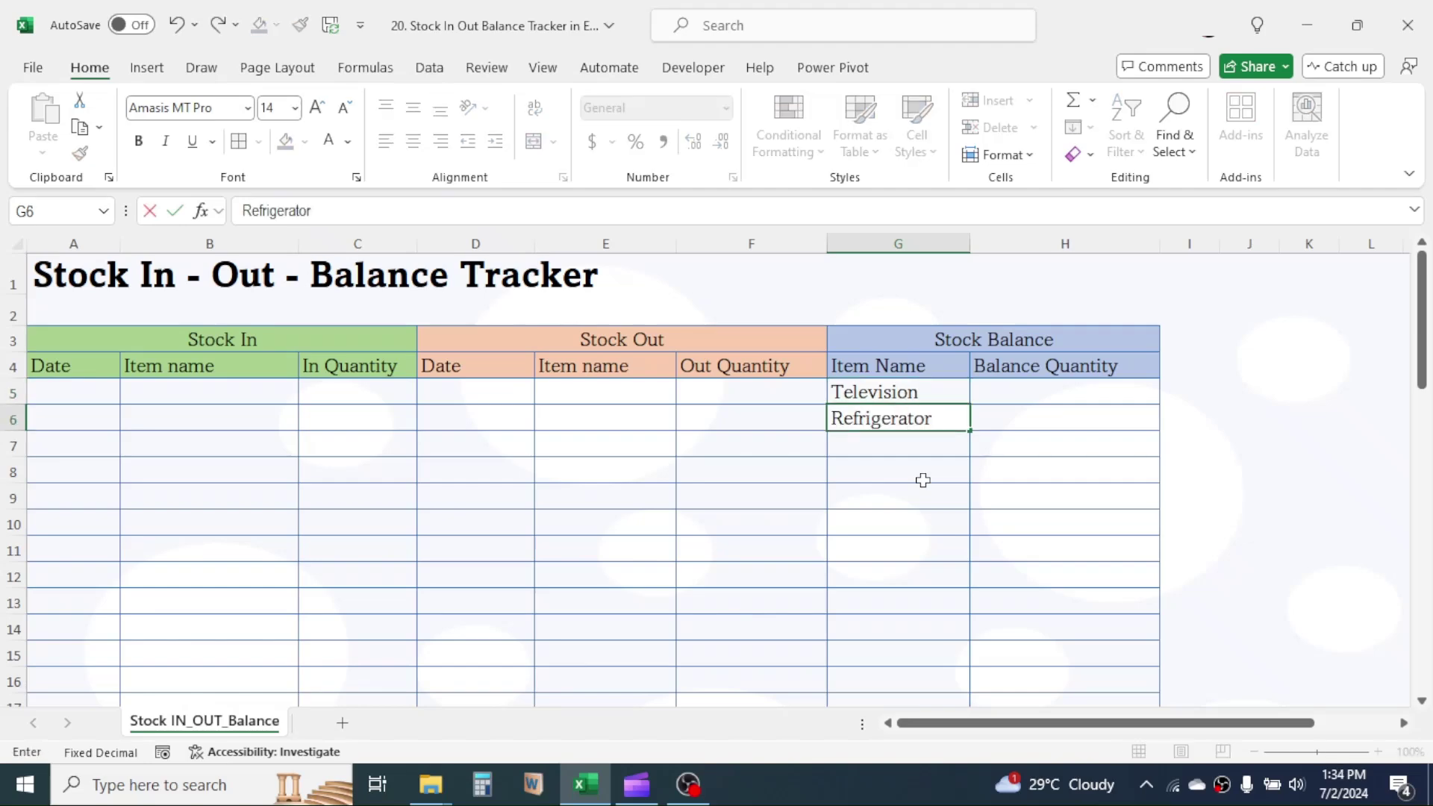
pyautogui.press('Return')
pyautogui.write('Fan')
pyautogui.press('Return')
pyautogui.write('Heate')
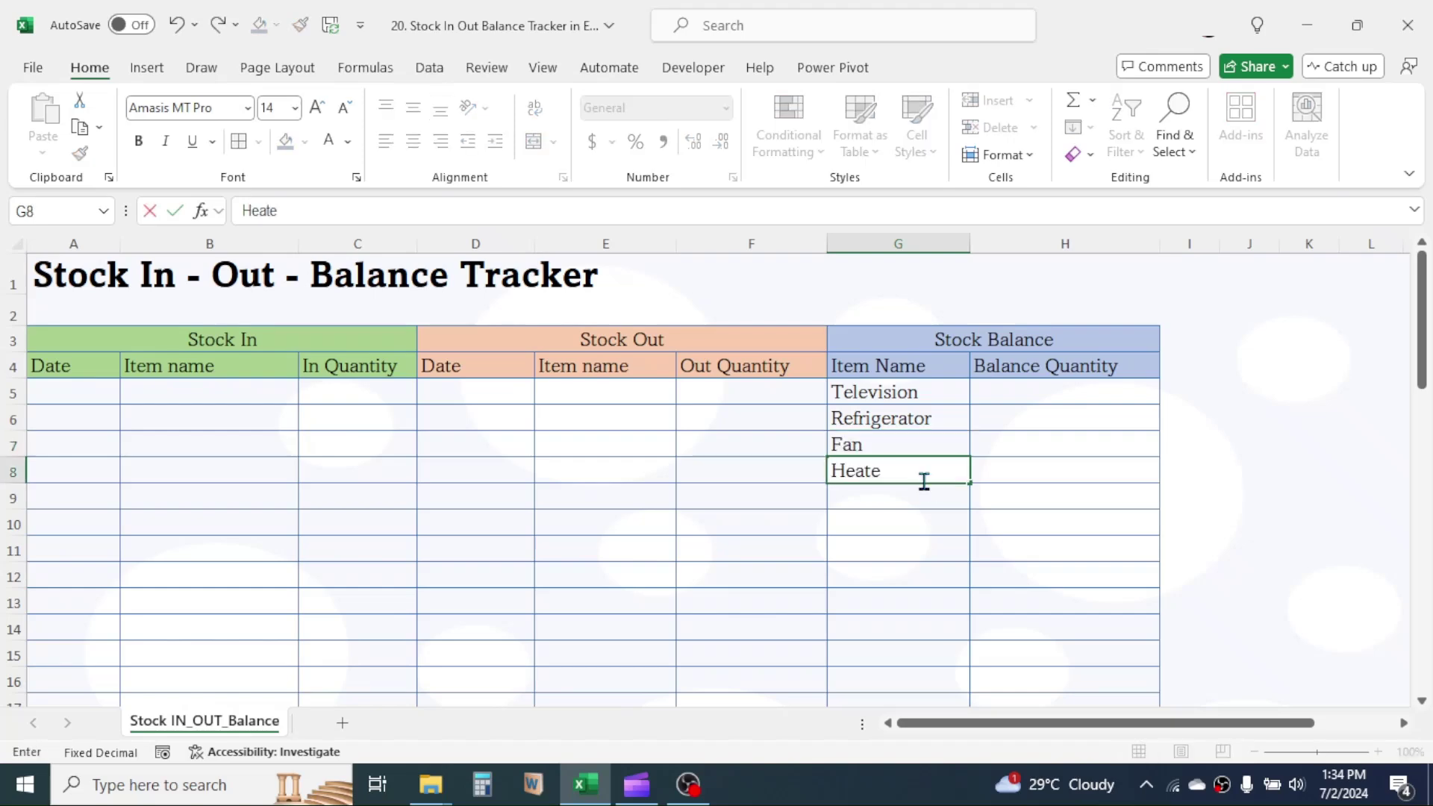
pyautogui.write('r')
pyautogui.press('Return')
pyautogui.write('Laptop')
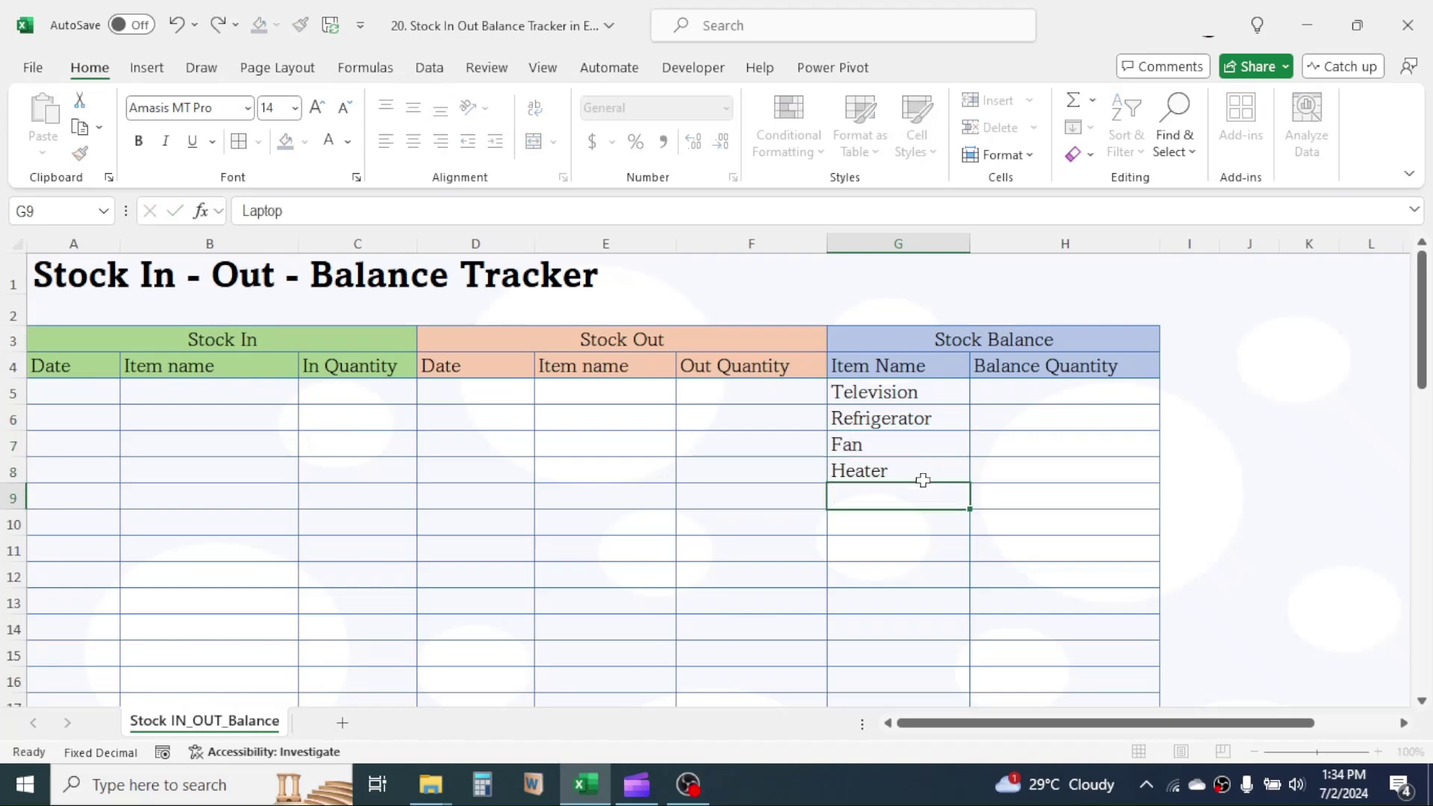
pyautogui.press('Return')
pyautogui.write('Desktop')
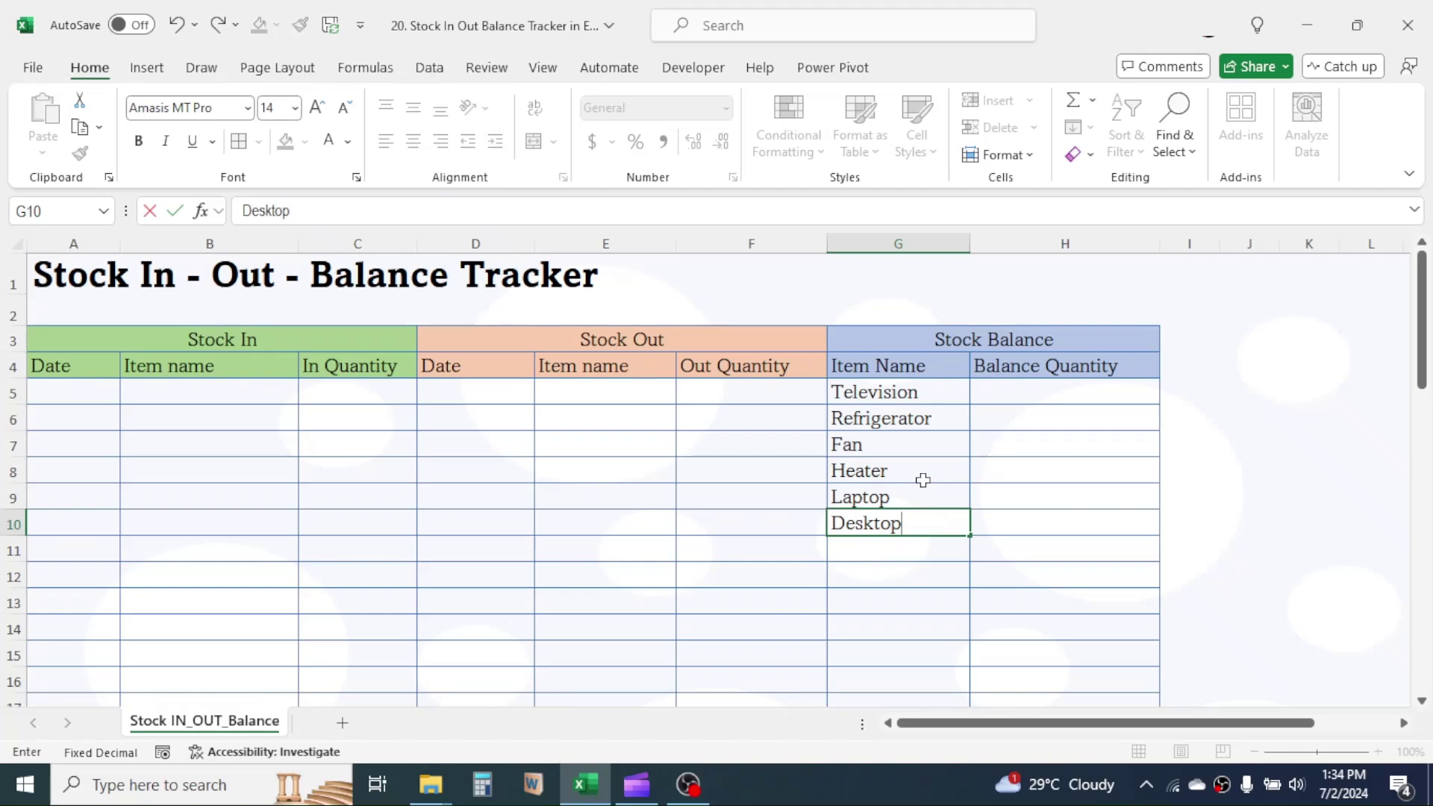
pyautogui.press('Return')
# - Add List data validation to the Stock In Item name cells, sourced from $G$5:$G$15
pyautogui.moveTo(224, 391); pyautogui.dragTo(265, 461)
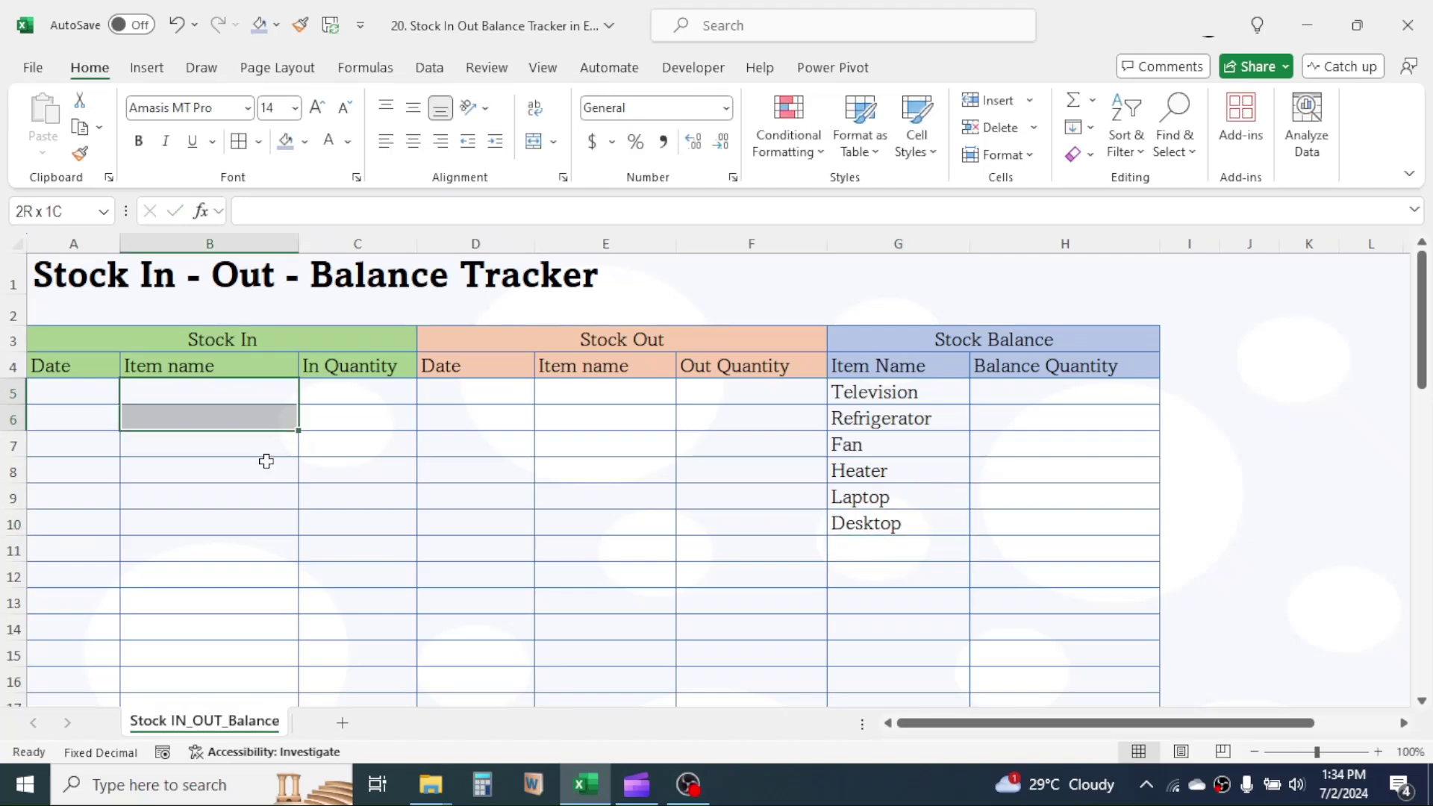
pyautogui.moveTo(266, 460); pyautogui.dragTo(266, 461)
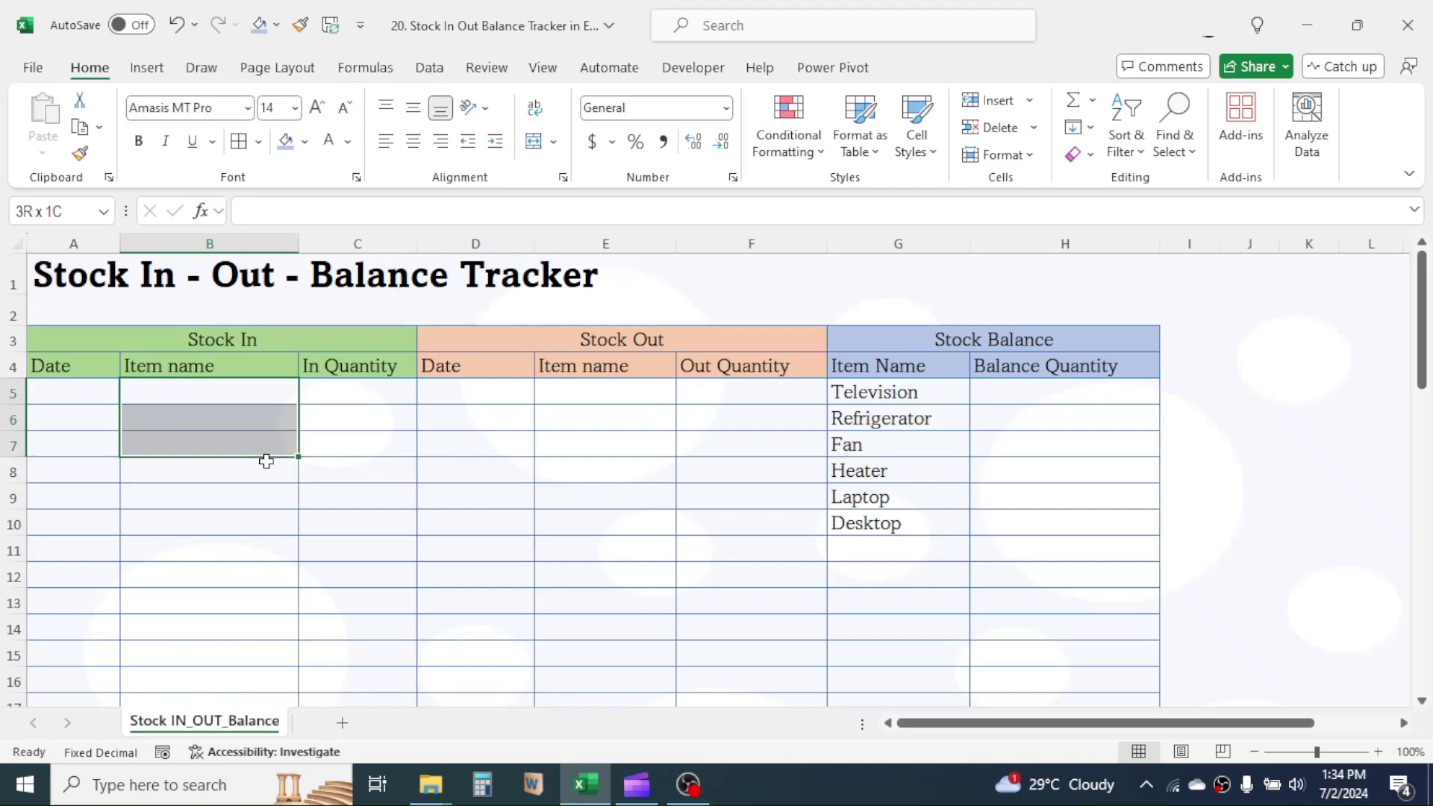
pyautogui.moveTo(266, 460); pyautogui.dragTo(525, 521)
pyautogui.scroll(-11, 525, 521)
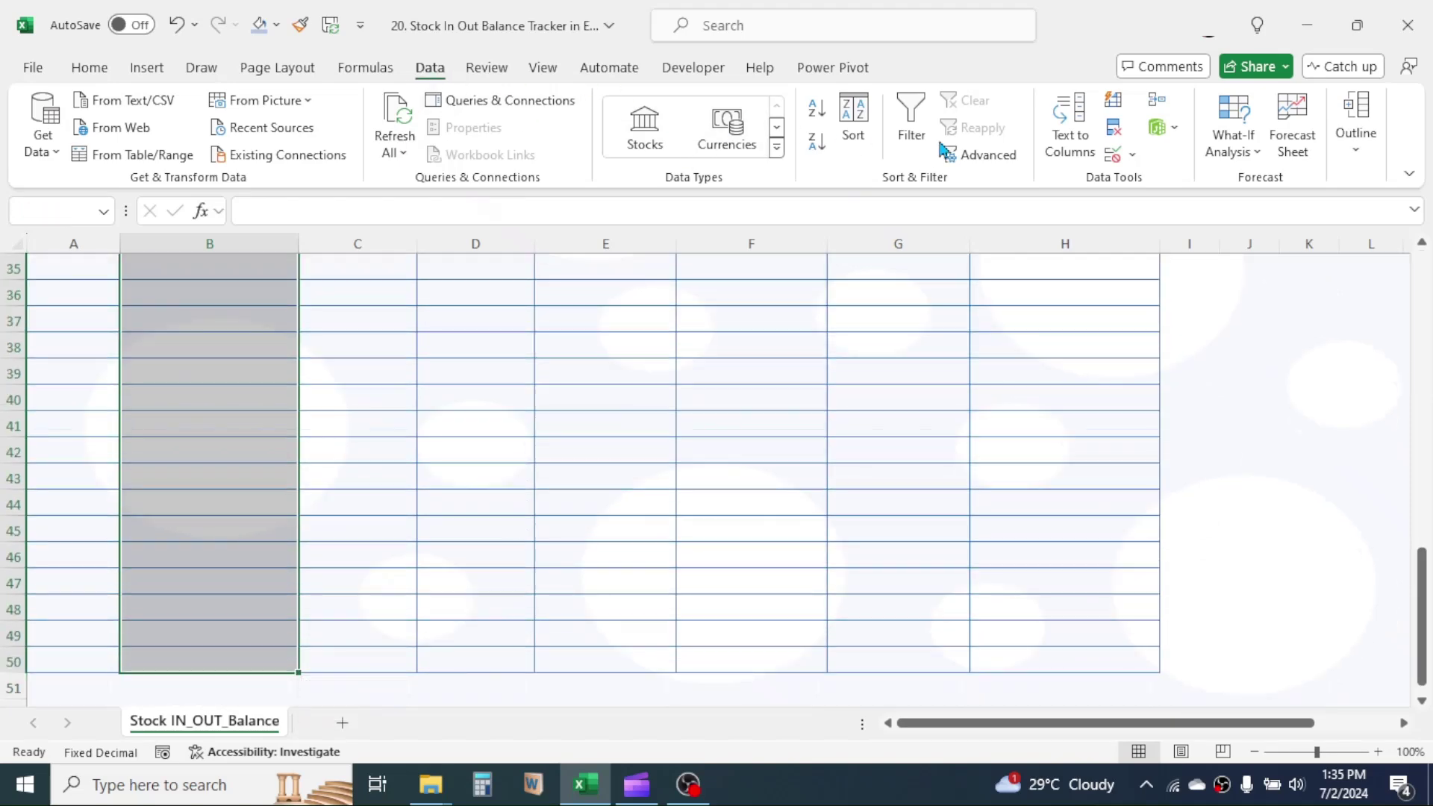
pyautogui.click(1112, 157)
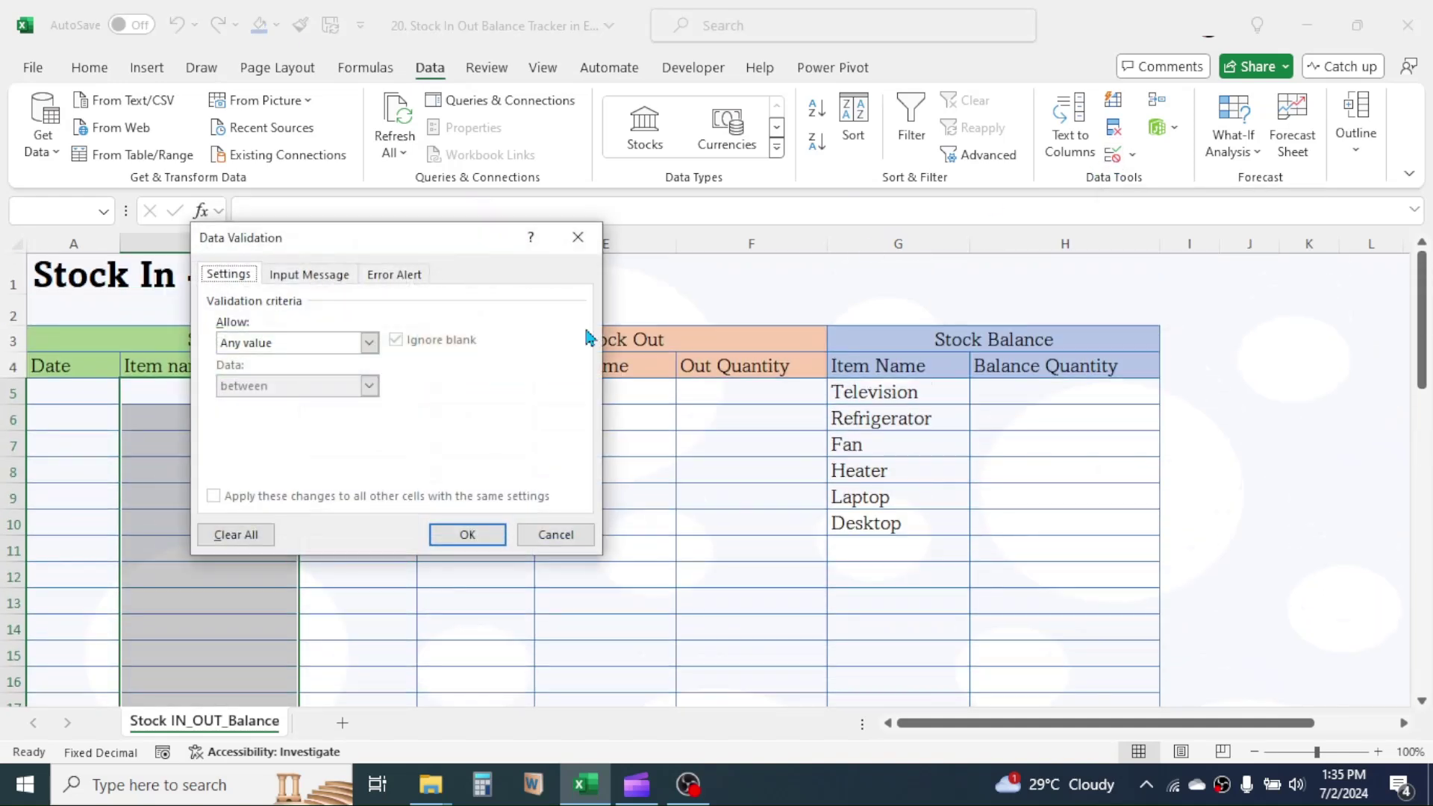
pyautogui.click(369, 343)
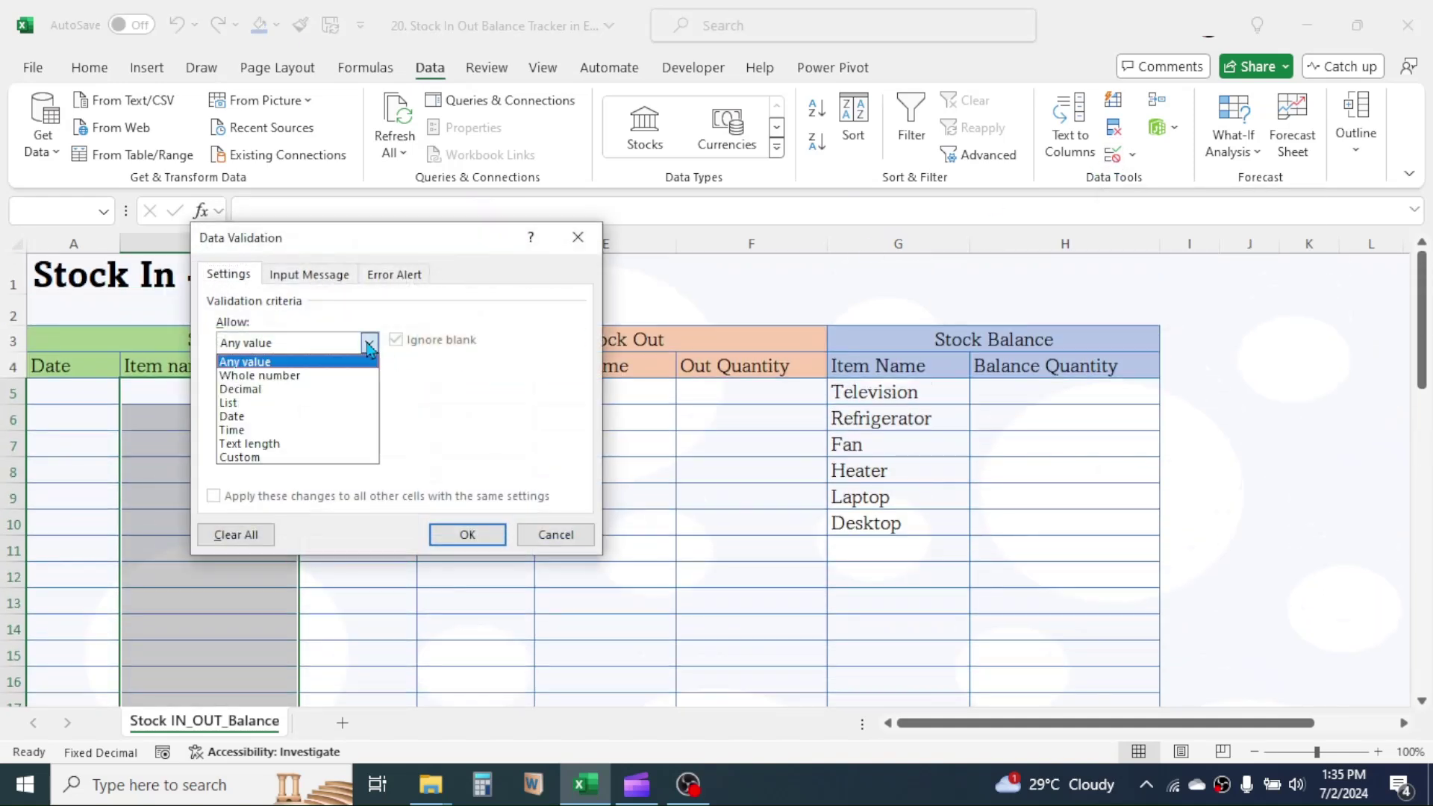
pyautogui.click(239, 403)
pyautogui.click(239, 428)
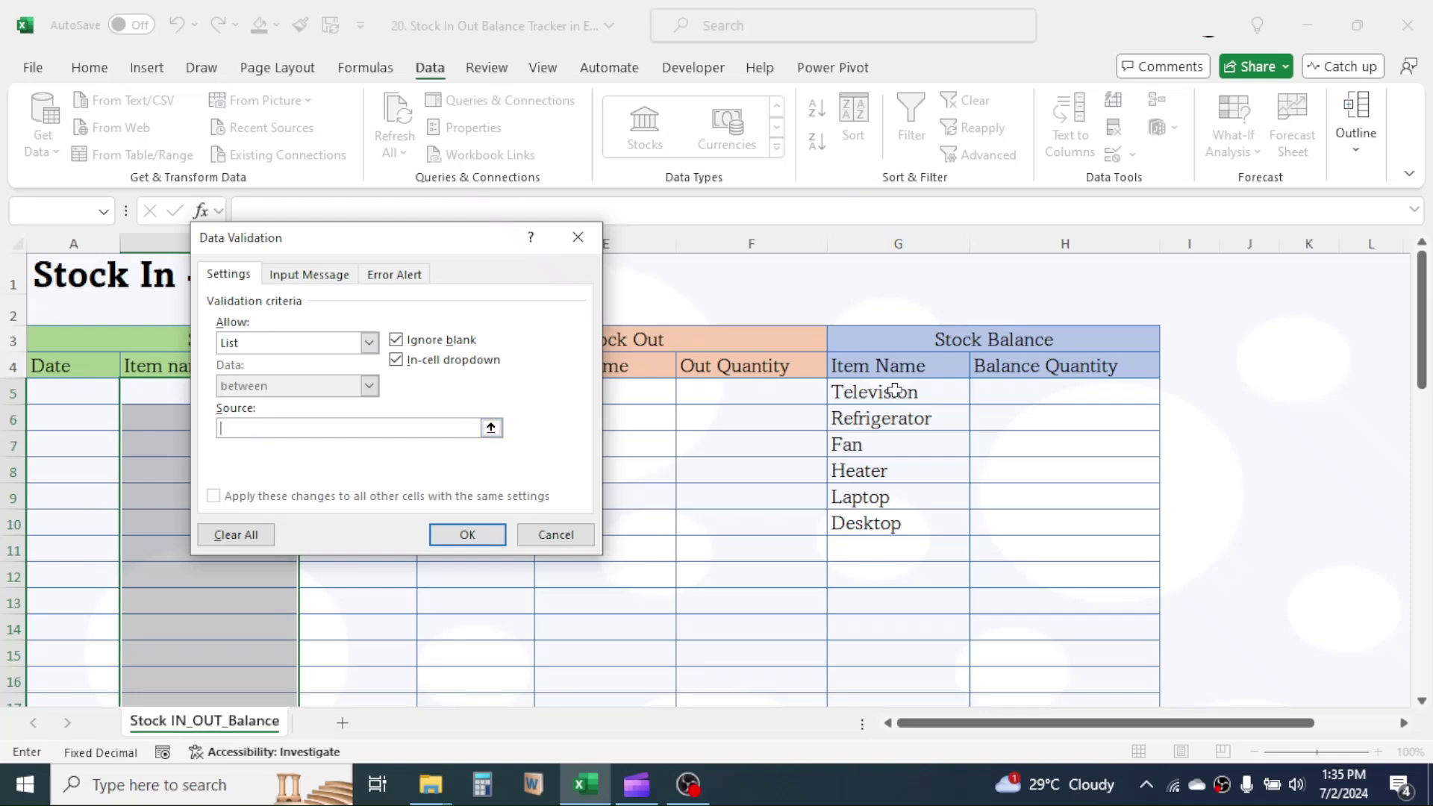
pyautogui.moveTo(895, 390); pyautogui.dragTo(875, 657)
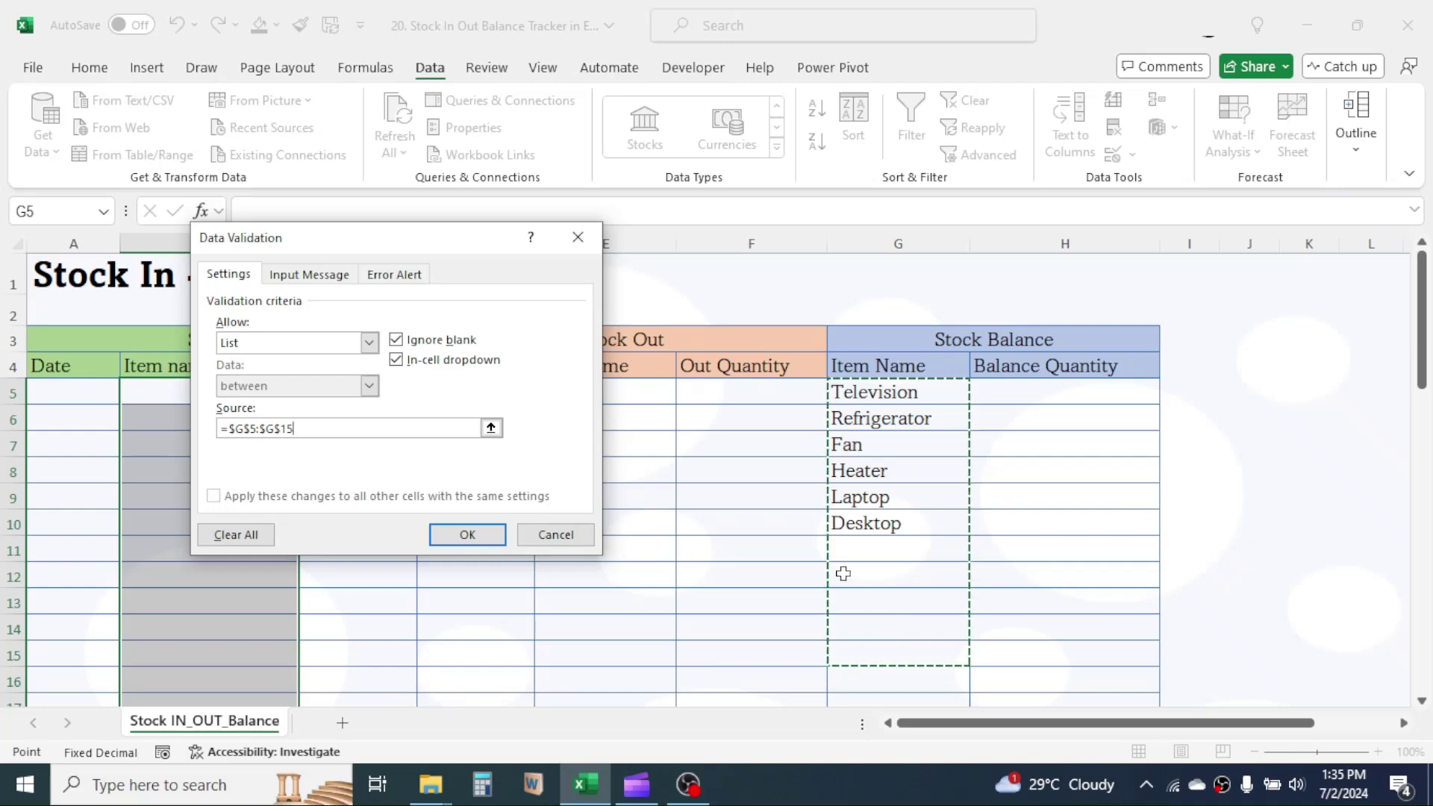
pyautogui.click(468, 535)
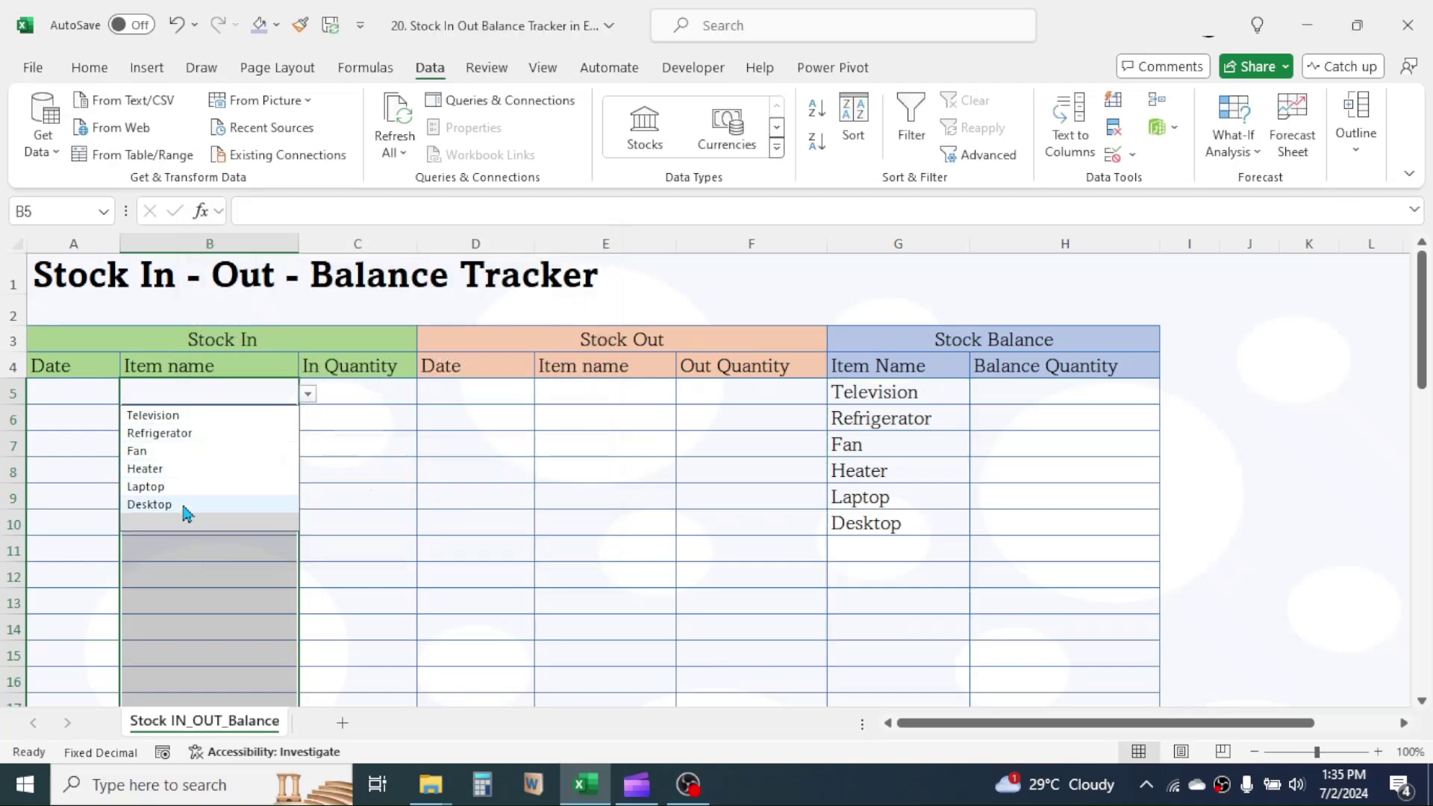
pyautogui.click(212, 572)
# - Copy B5 and paste only its validation onto the Stock Out Item name cells E5:E51
pyautogui.click(258, 395)
pyautogui.rightClick(258, 396)
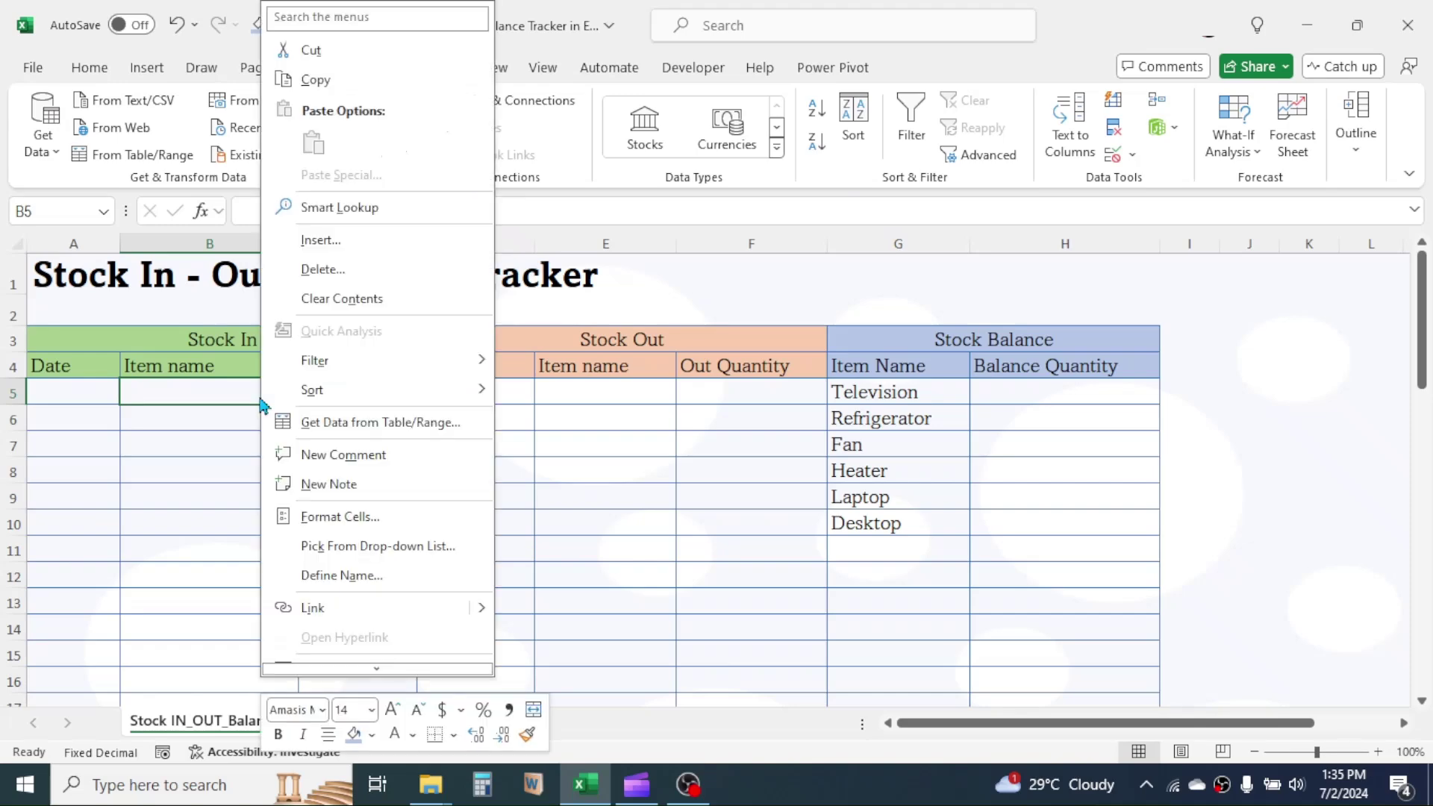
pyautogui.click(329, 83)
pyautogui.moveTo(608, 396); pyautogui.dragTo(624, 397)
pyautogui.scroll(-4, 612, 399)
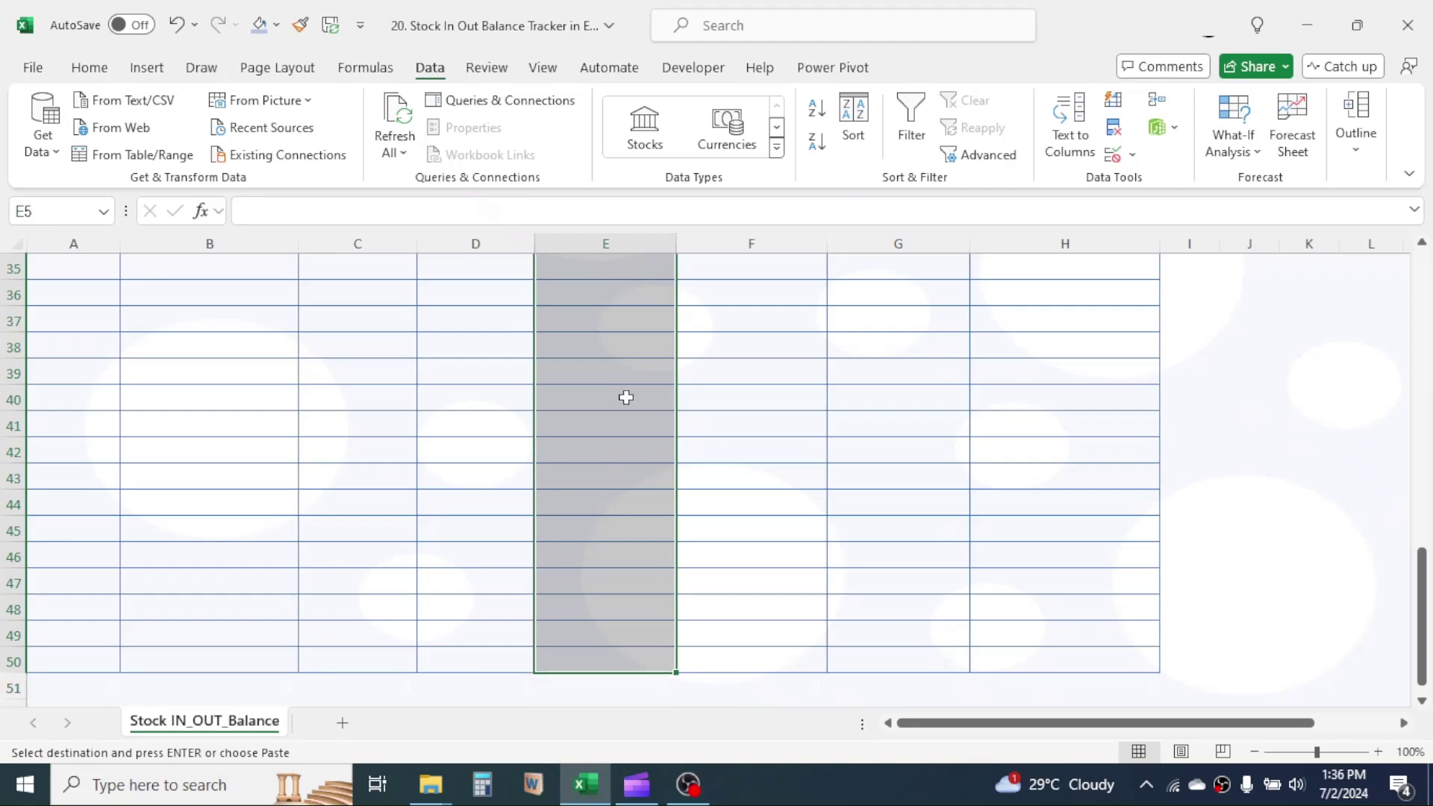
pyautogui.rightClick(626, 397)
pyautogui.click(716, 181)
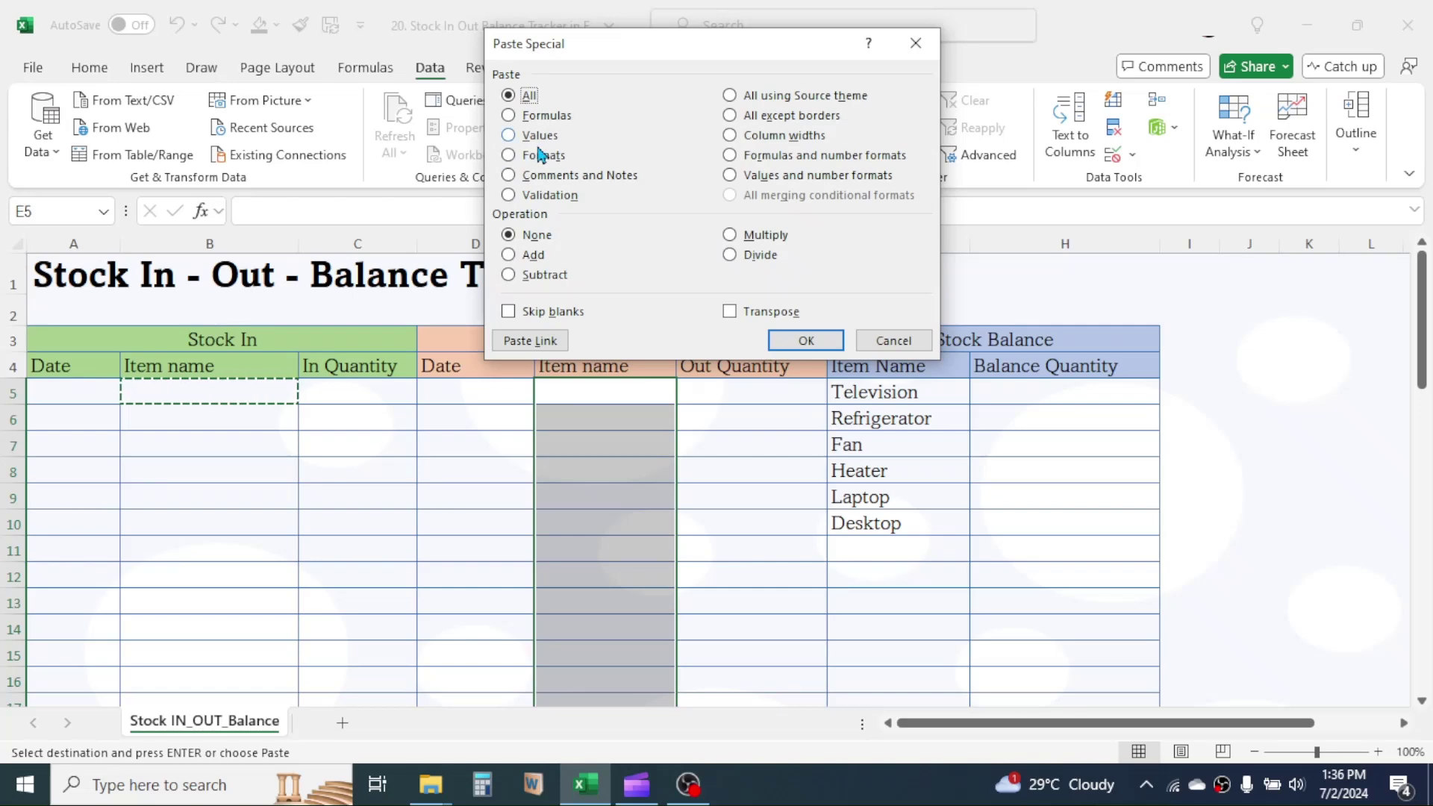
pyautogui.click(536, 195)
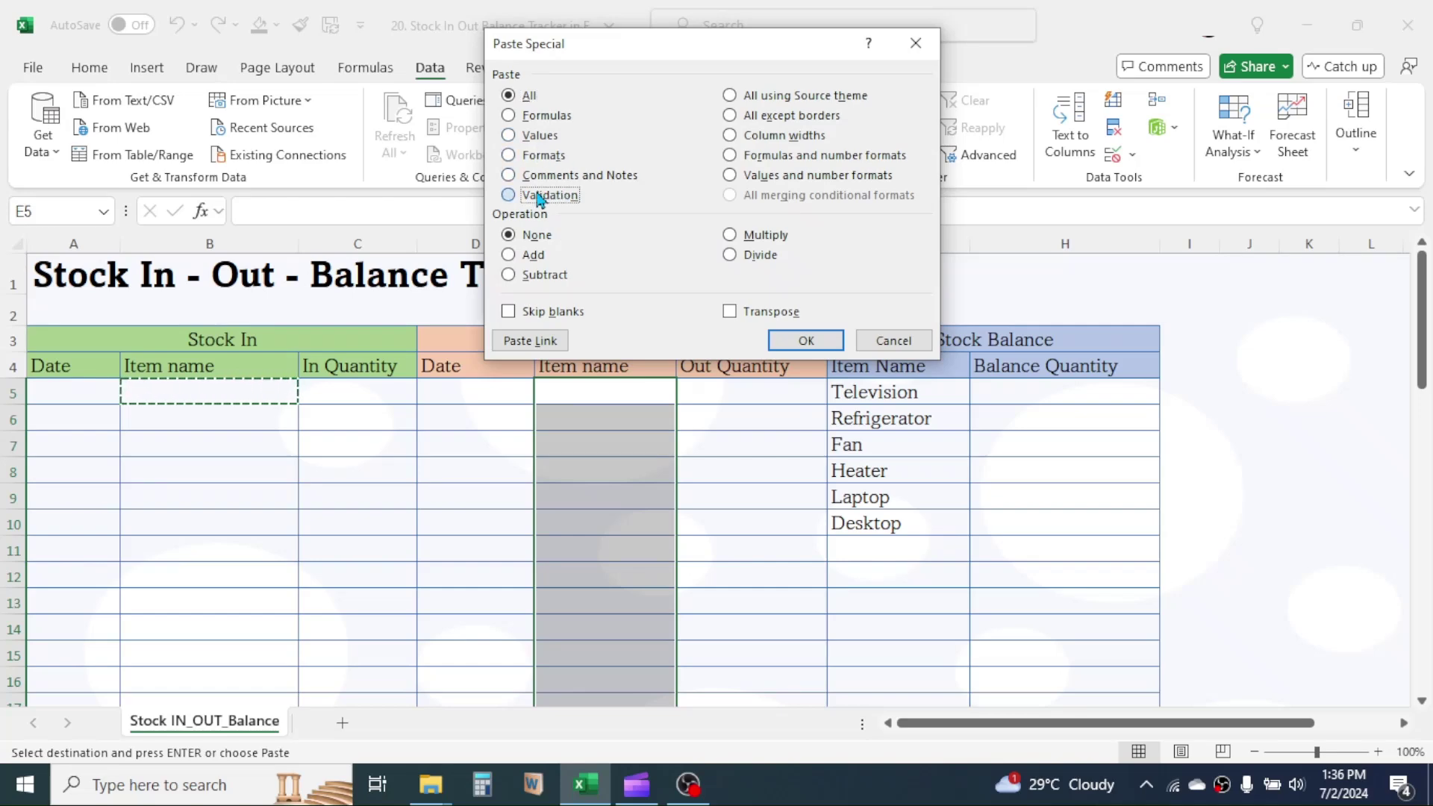
pyautogui.click(811, 343)
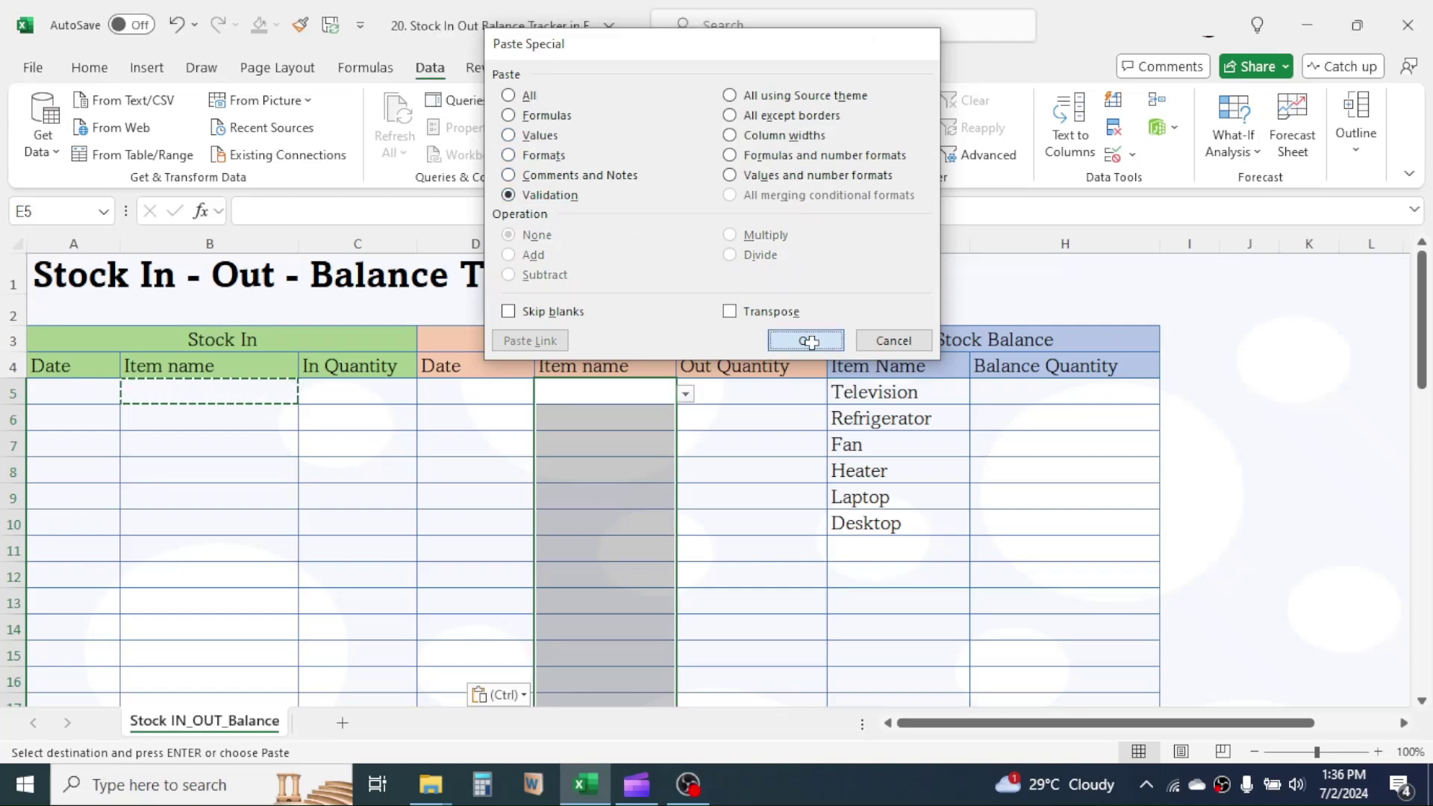
# - Test the item dropdown in E6 and close it
pyautogui.click(624, 408)
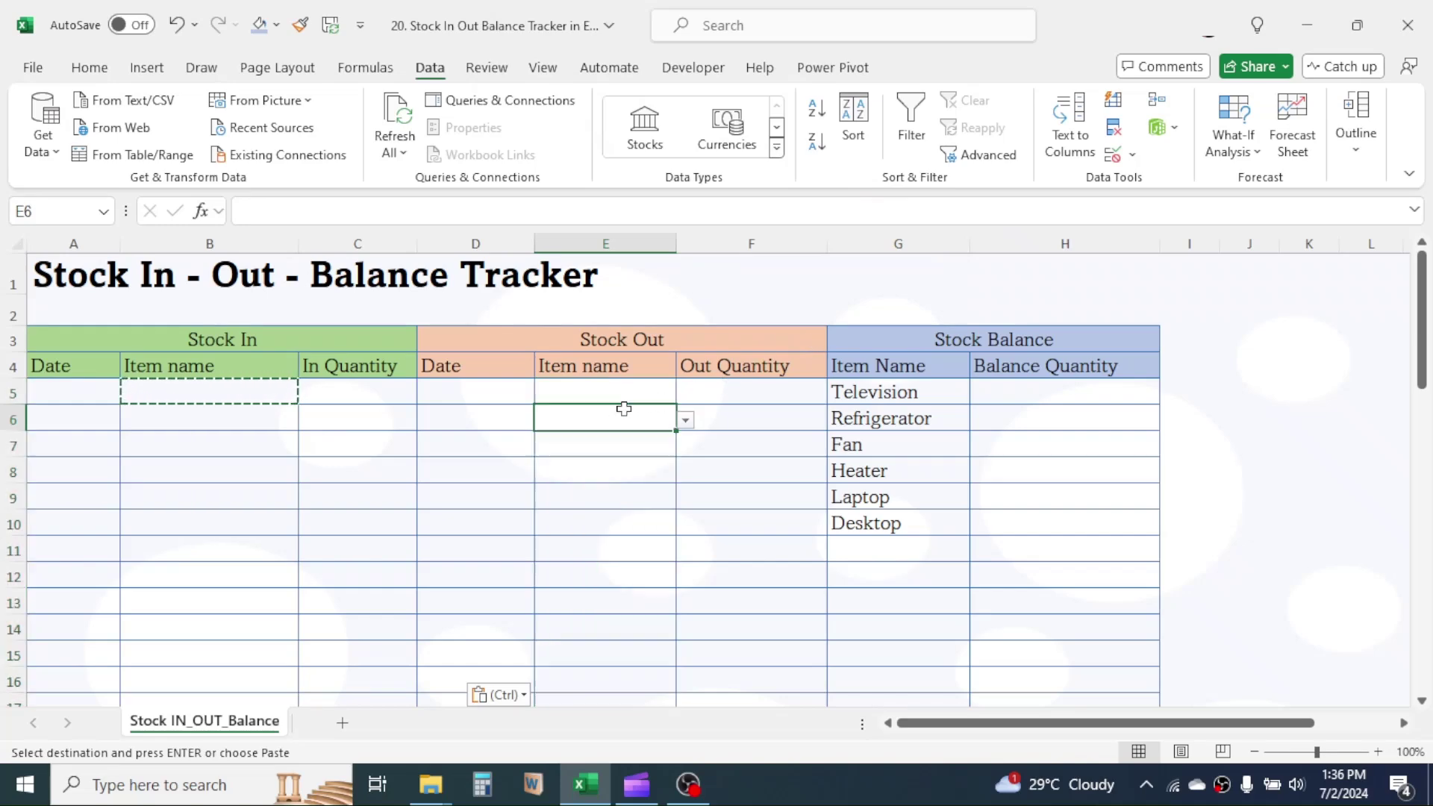
pyautogui.click(686, 420)
pyautogui.click(619, 563)
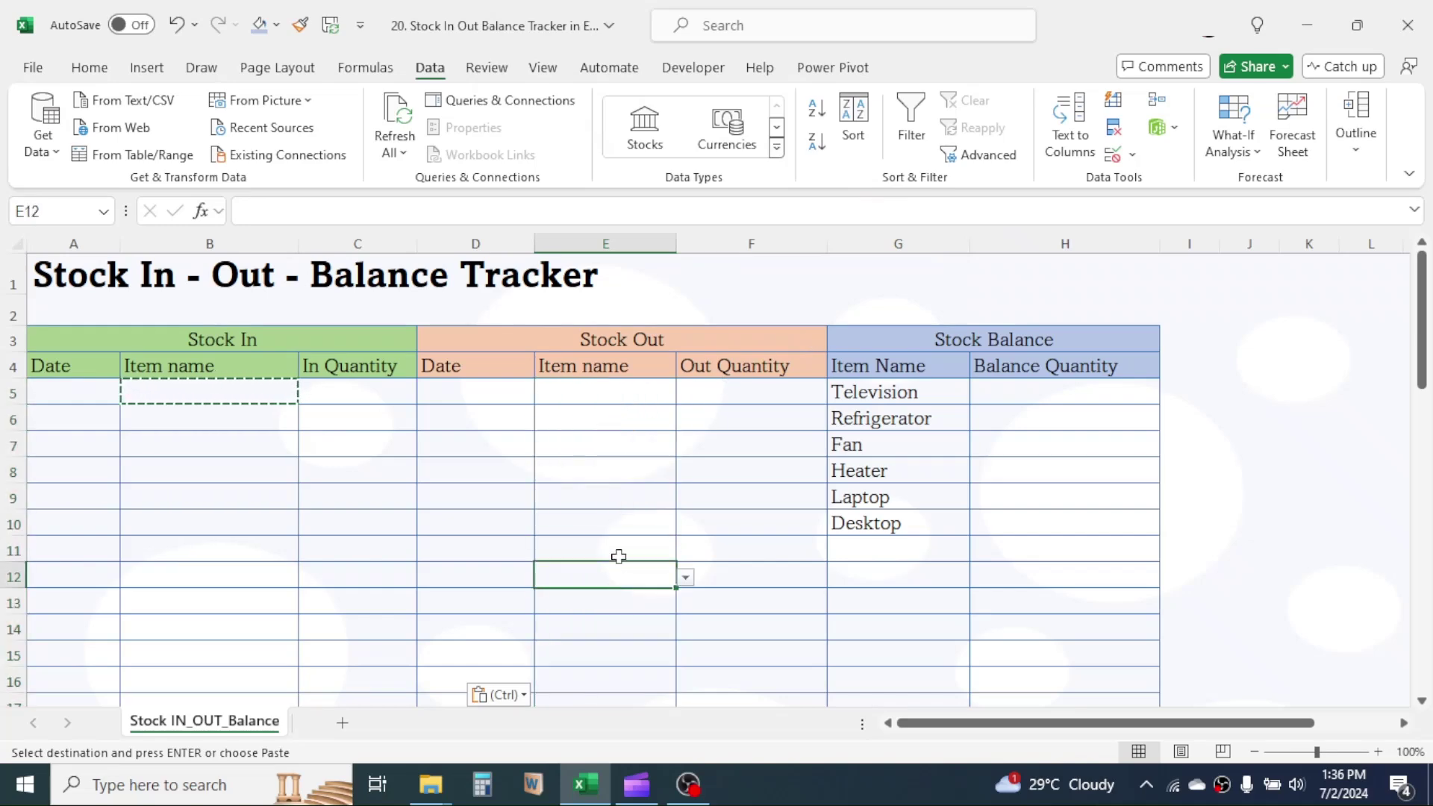
# - Log the first Stock In entry: 20 Televisions dated 7/1/2024 in row 5
pyautogui.click(685, 577)
pyautogui.click(597, 463)
pyautogui.press('Escape')
pyautogui.click(73, 391)
pyautogui.write('7/1')
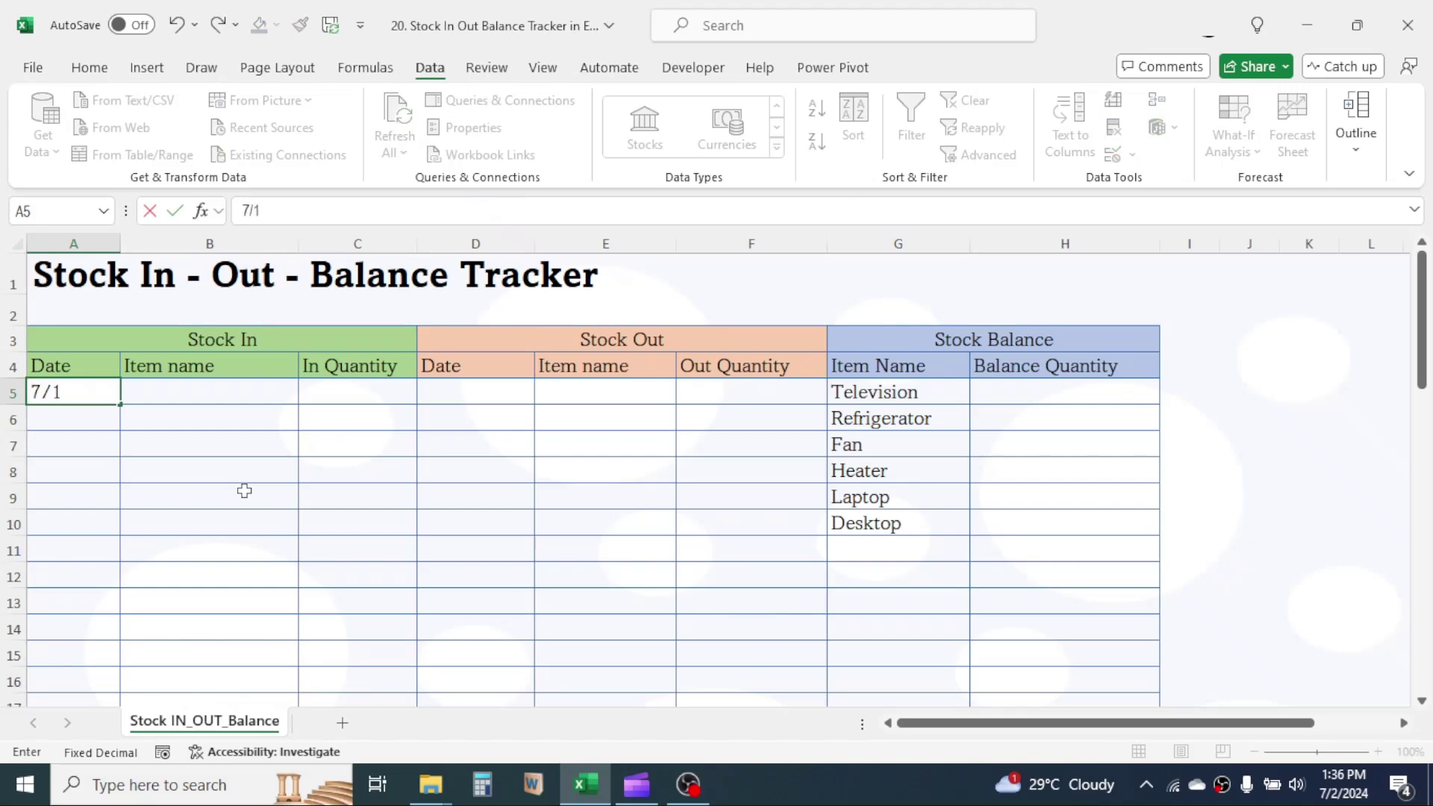
pyautogui.write('/2024')
pyautogui.press('Tab')
pyautogui.click(309, 392)
pyautogui.click(266, 416)
pyautogui.press('Tab')
pyautogui.write('20')
pyautogui.press('Return')
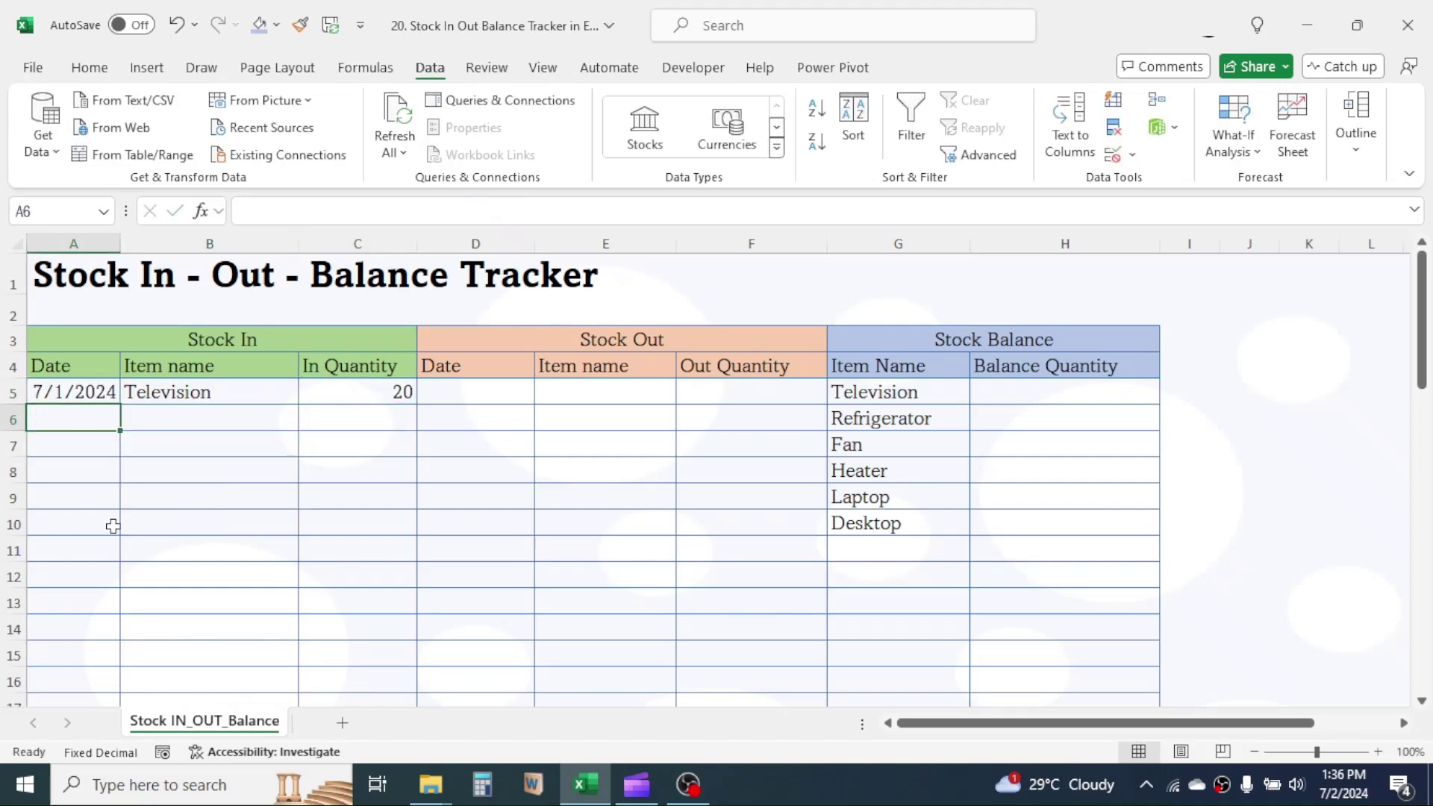
pyautogui.write('7/1/2024')
# - Log a Stock In entry of 16 Fans dated 7/1/2024 in row 6
pyautogui.press('Tab')
pyautogui.click(309, 418)
pyautogui.click(247, 483)
pyautogui.press('Tab')
pyautogui.write('1')
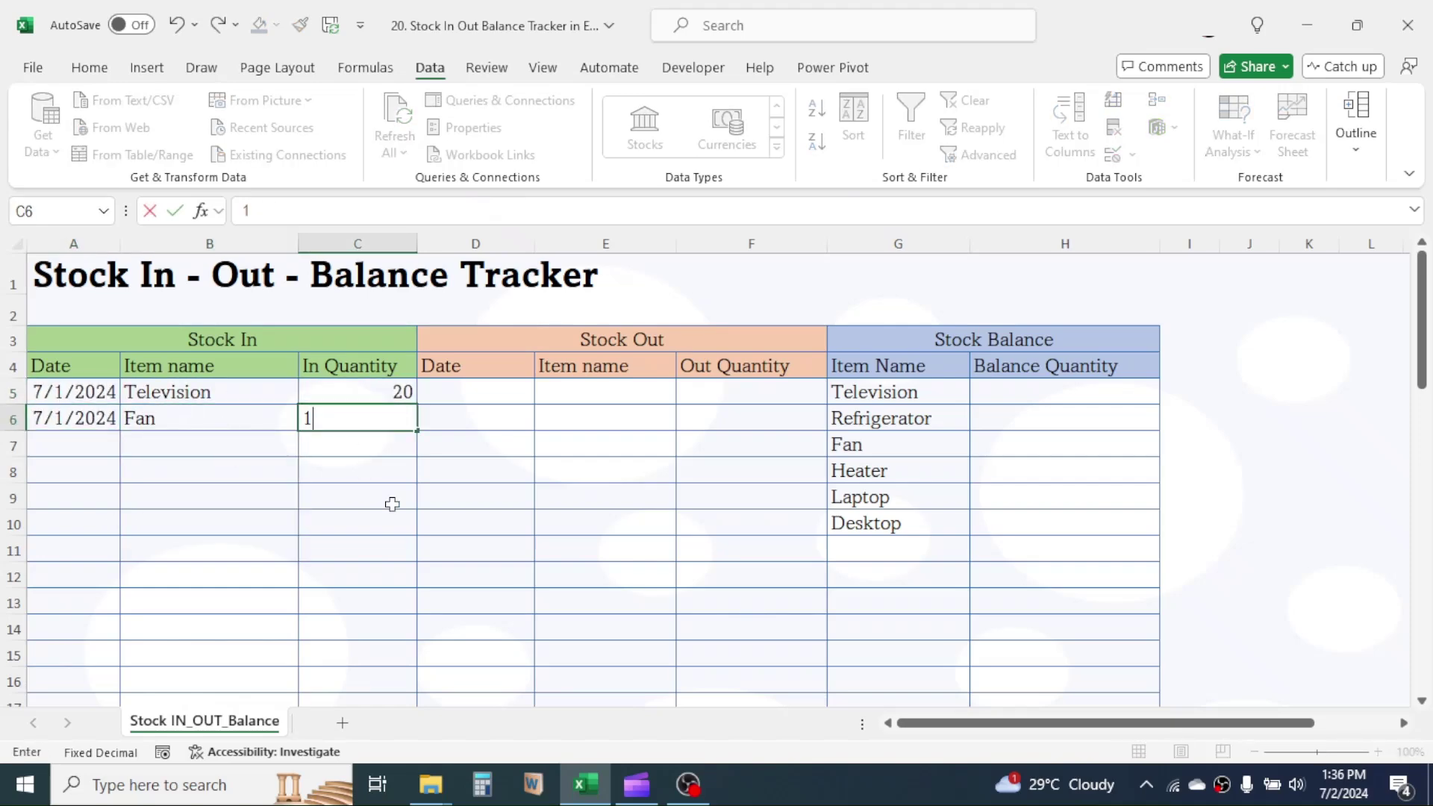
pyautogui.write('6')
pyautogui.press('Return')
# - Log a Stock In entry of 10 Heaters dated 7/2/2024 in row 7
pyautogui.write('7/2/2024')
pyautogui.press('Tab')
pyautogui.click(309, 448)
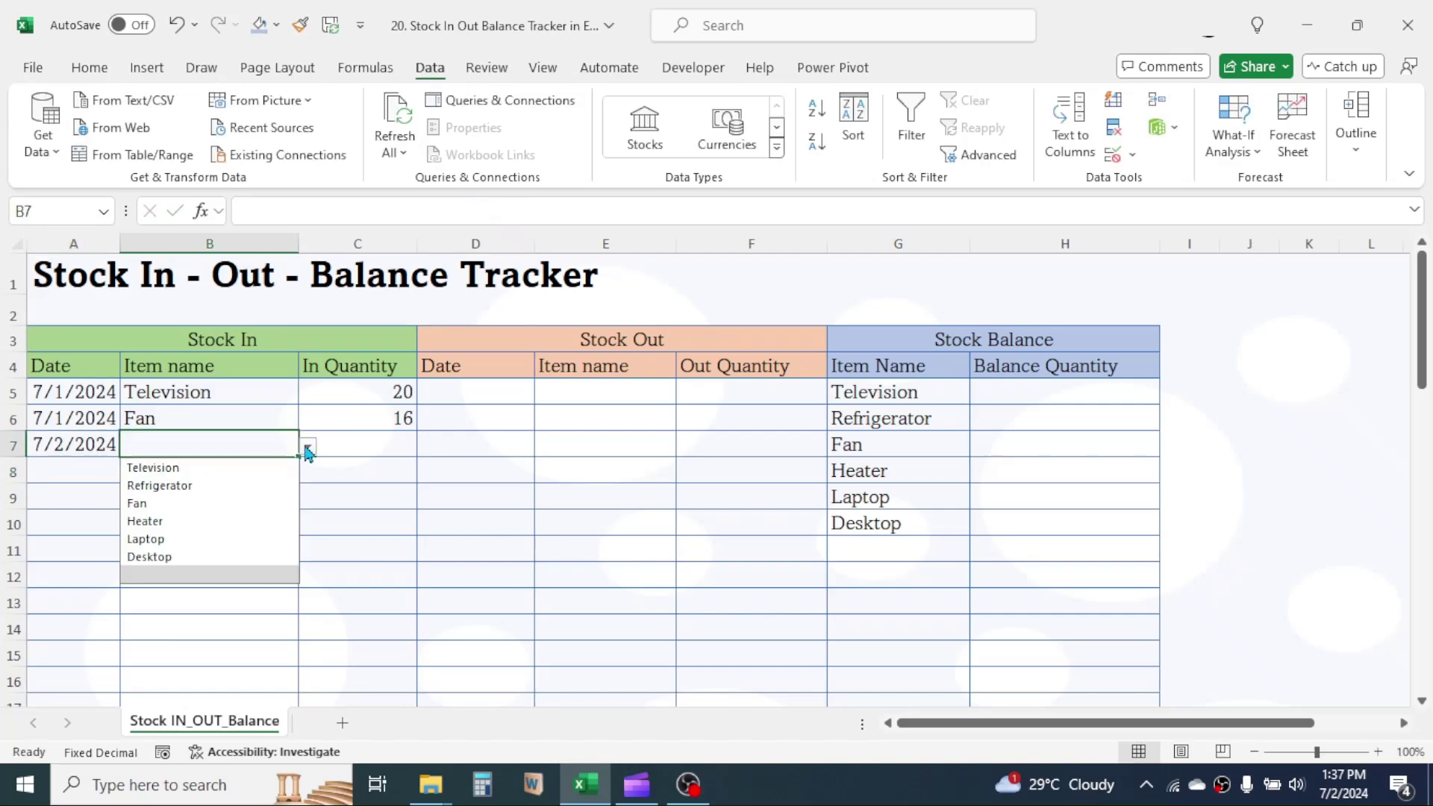
pyautogui.click(145, 521)
pyautogui.press('Tab')
pyautogui.write('10')
pyautogui.press('Tab')
# - Log the first Stock Out entry: 4 Televisions dated 7/1/2024 in row 5
pyautogui.press('Up')
pyautogui.press('Up')
pyautogui.write('7/1/')
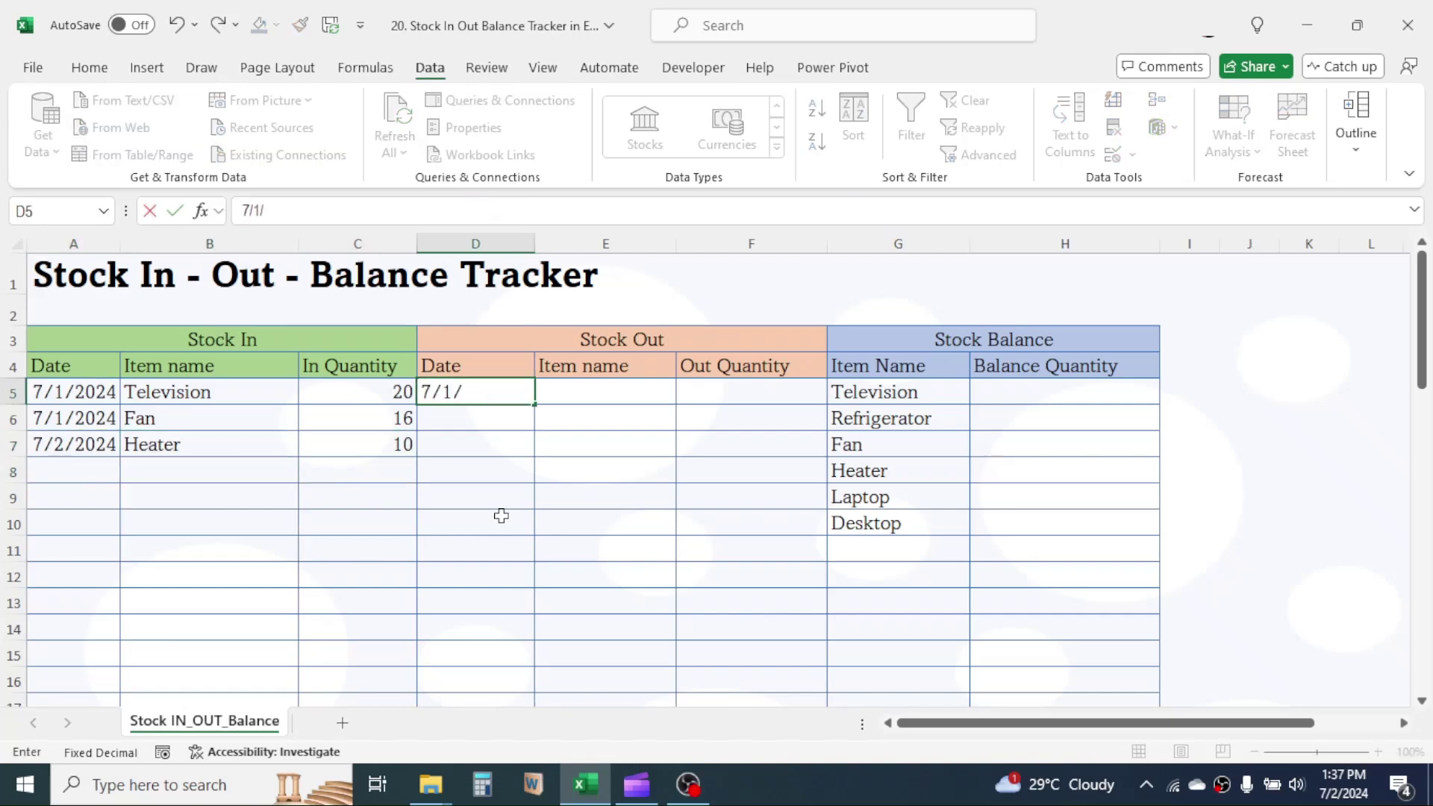
pyautogui.write('2024')
pyautogui.press('Tab')
pyautogui.click(683, 392)
pyautogui.click(582, 415)
pyautogui.click(755, 383)
pyautogui.write('4')
pyautogui.press('Return')
pyautogui.press('Left')
pyautogui.press('Left')
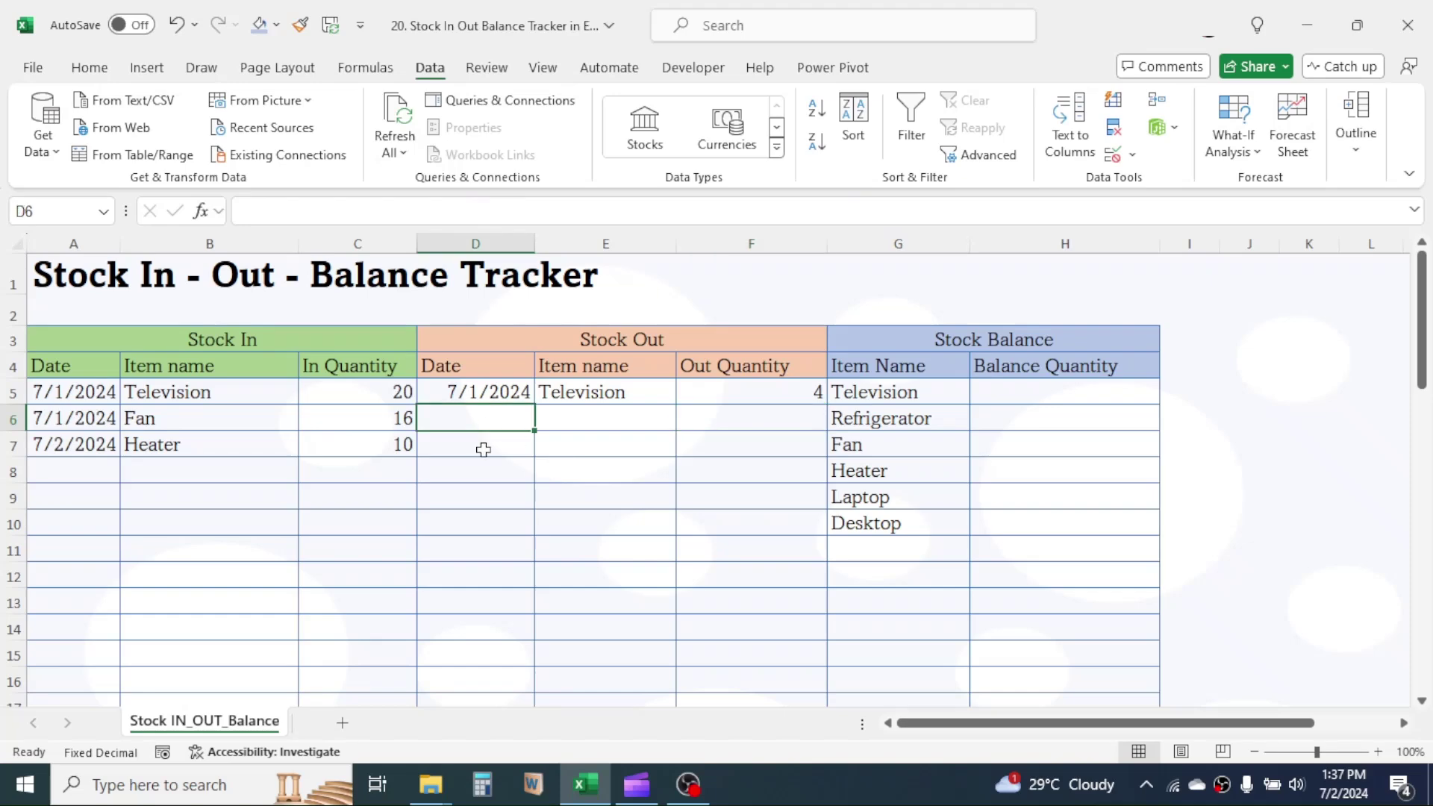
# - Log a Stock Out entry of 1 Heater dated 7/2/2024 in row 6
pyautogui.write('7/2/2024')
pyautogui.press('Tab')
pyautogui.click(684, 418)
pyautogui.click(567, 492)
pyautogui.press('Tab')
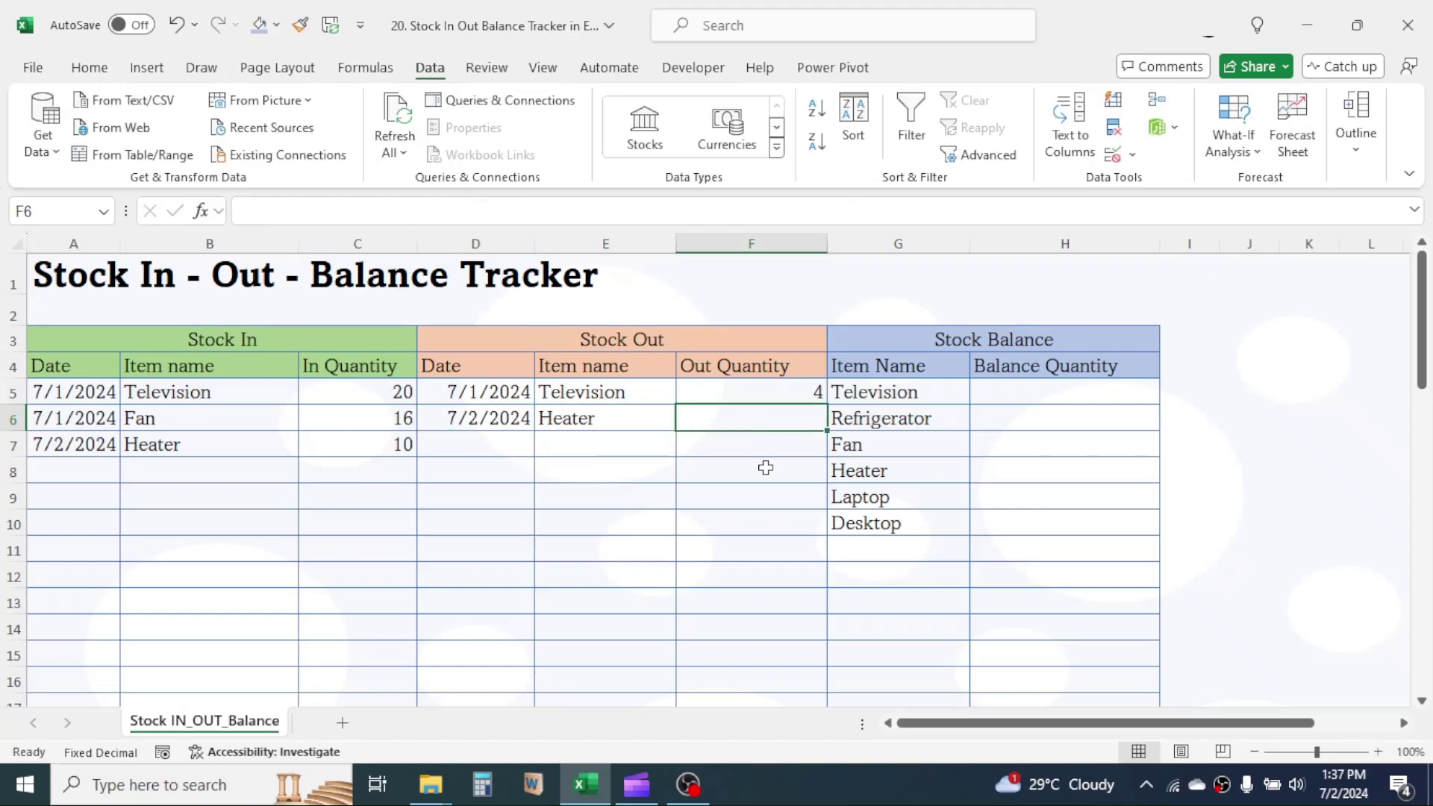
pyautogui.write('1')
pyautogui.click(481, 446)
# - Log a Stock Out entry of 4 Heaters dated 7/2/2024 in row 7
pyautogui.write('7/2/2024')
pyautogui.press('Tab')
pyautogui.click(682, 445)
pyautogui.click(568, 519)
pyautogui.press('Tab')
pyautogui.write('4')
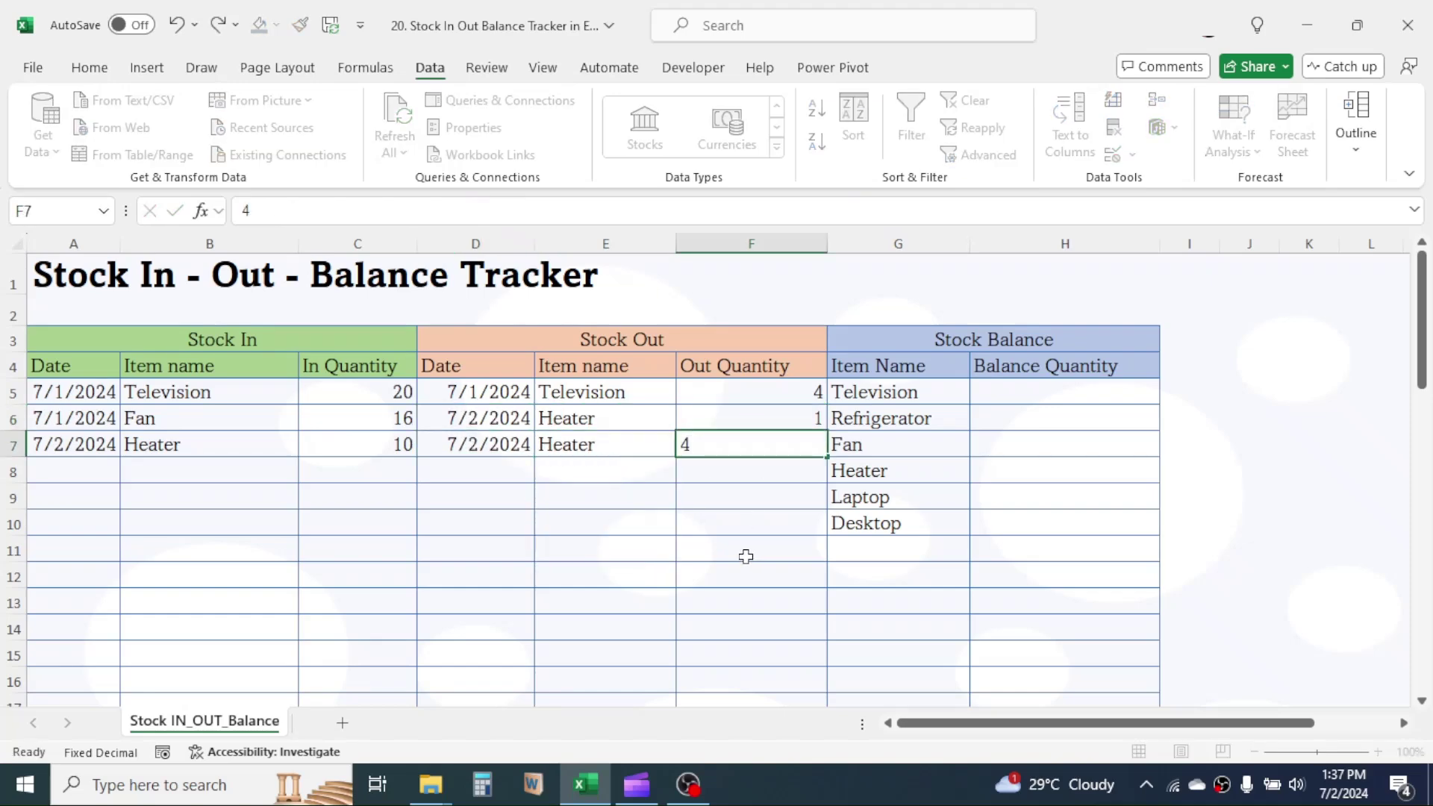
pyautogui.click(1058, 392)
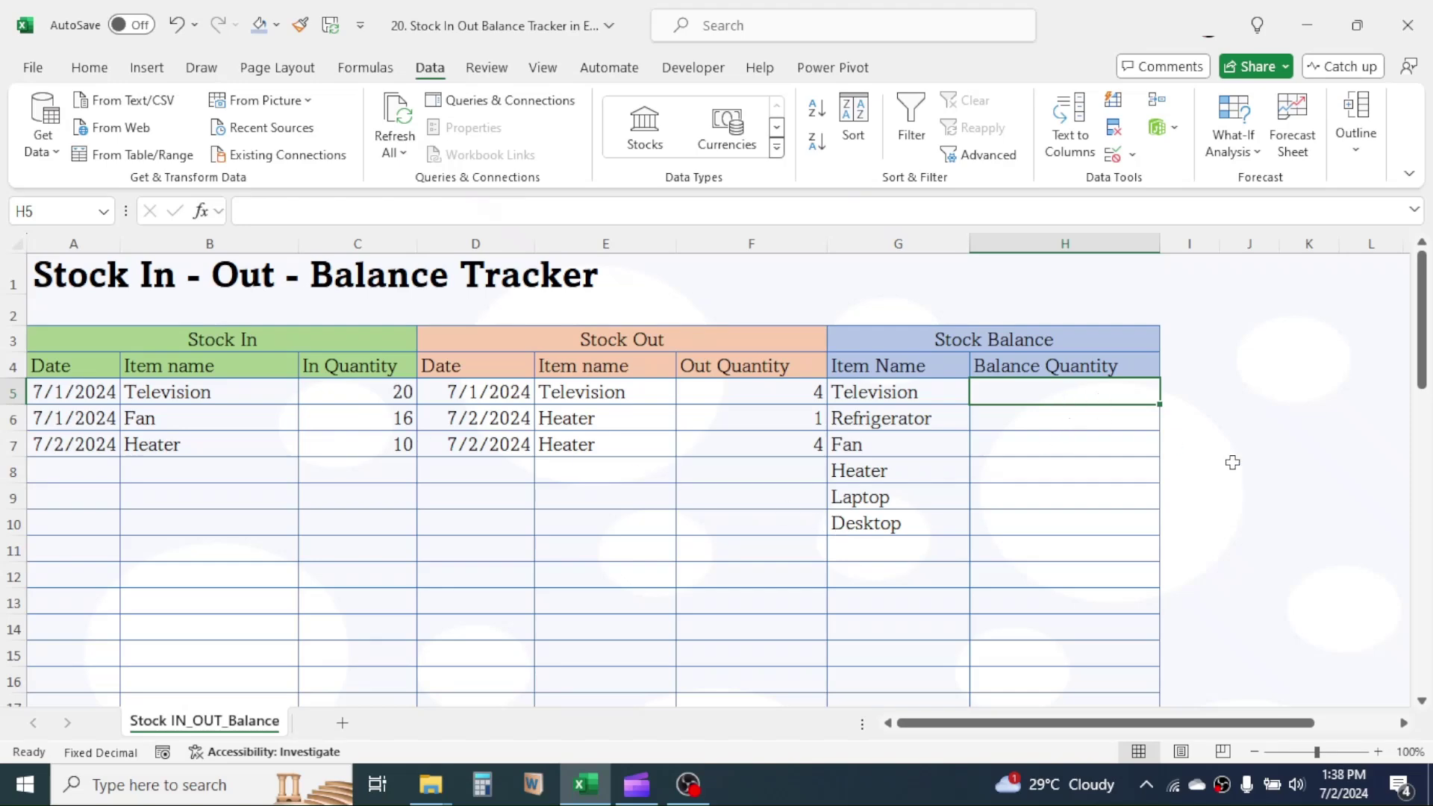
# - Start H5's =SUMIF with the absolute item range $B$5:$B$50
pyautogui.write('=SUMIF')
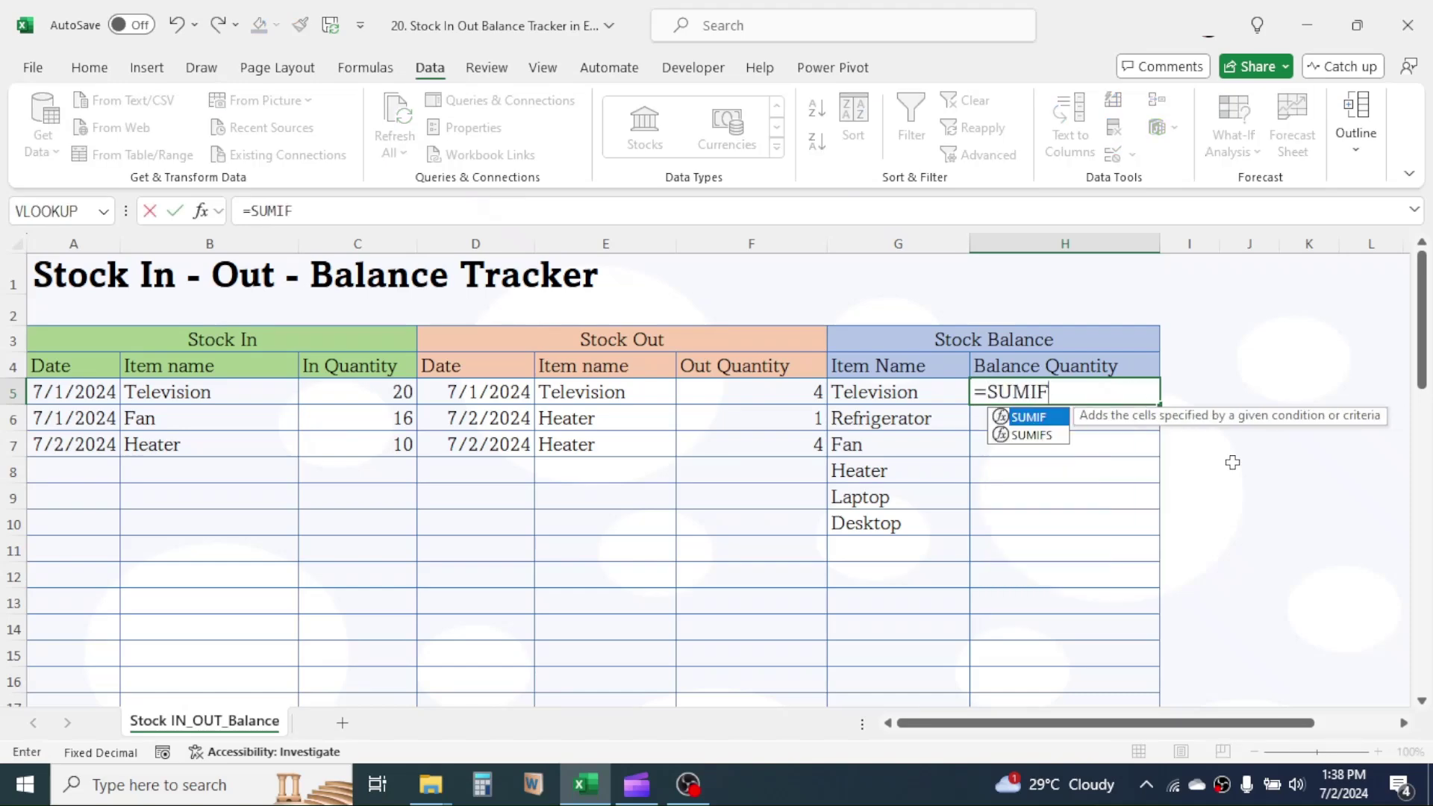
pyautogui.write('(')
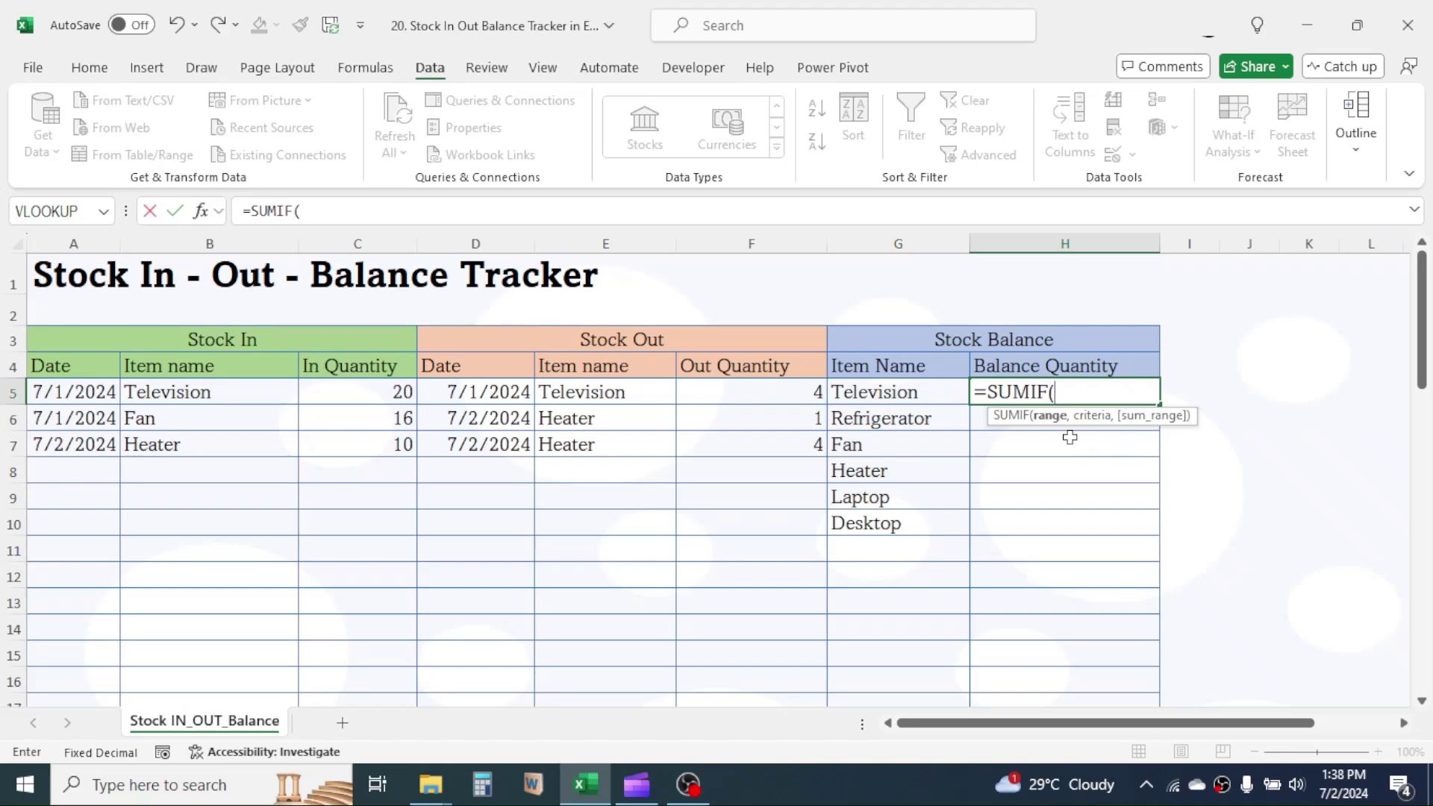
pyautogui.click(216, 396)
pyautogui.hotkey('shift', 'Down')
pyautogui.hotkey('shift', 'Down')
pyautogui.scroll(-2, 218, 394)
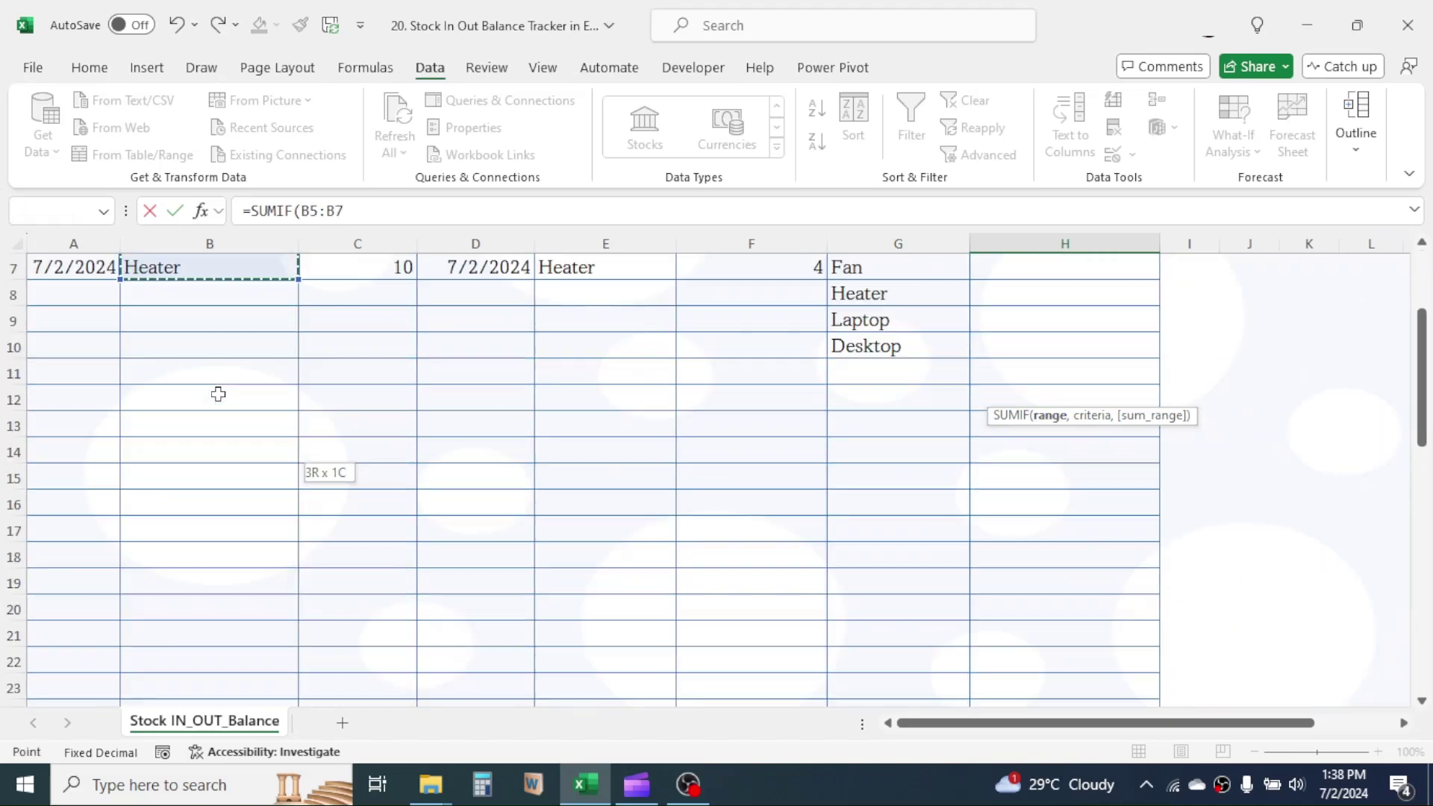
pyautogui.hotkey('shift', 'Down')
pyautogui.hotkey('shift', 'Down')
pyautogui.hotkey('shift', 'Down')
pyautogui.hotkey('shift', 'Down')
pyautogui.hotkey('shift', 'Down')
pyautogui.hotkey('shift', 'Down')
pyautogui.hotkey('shift', 'Down')
pyautogui.hotkey('shift', 'Down')
pyautogui.hotkey('shift', 'Down')
pyautogui.hotkey('shift', 'Down')
pyautogui.hotkey('shift', 'Down')
pyautogui.hotkey('shift', 'Down')
pyautogui.hotkey('shift', 'Down')
pyautogui.hotkey('shift', 'Down')
pyautogui.hotkey('shift', 'Down')
pyautogui.hotkey('shift', 'Down')
pyautogui.hotkey('shift', 'Down')
pyautogui.hotkey('shift', 'Down')
pyautogui.hotkey('shift', 'Down')
pyautogui.hotkey('shift', 'Down')
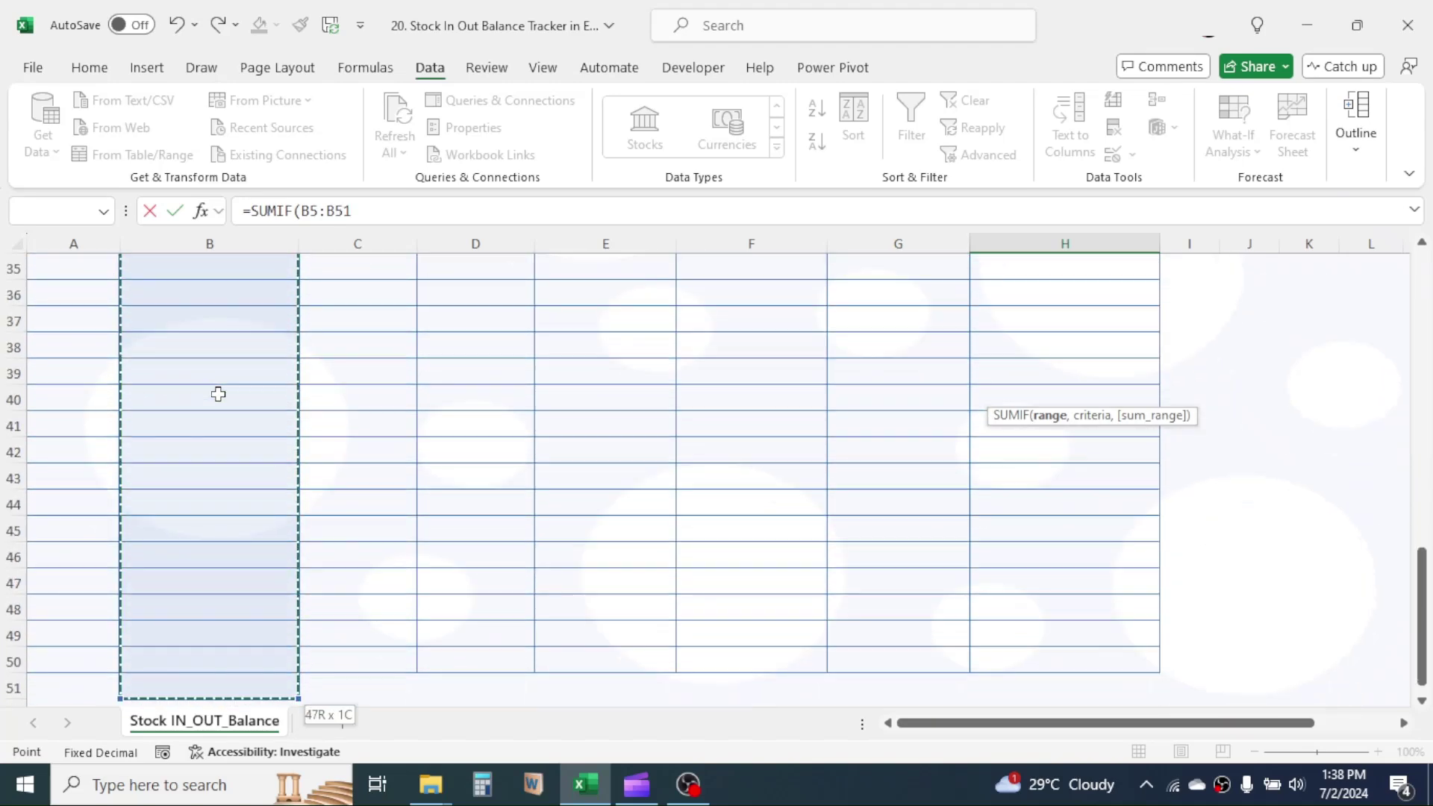
pyautogui.hotkey('shift', 'Up')
pyautogui.scroll(8, 218, 394)
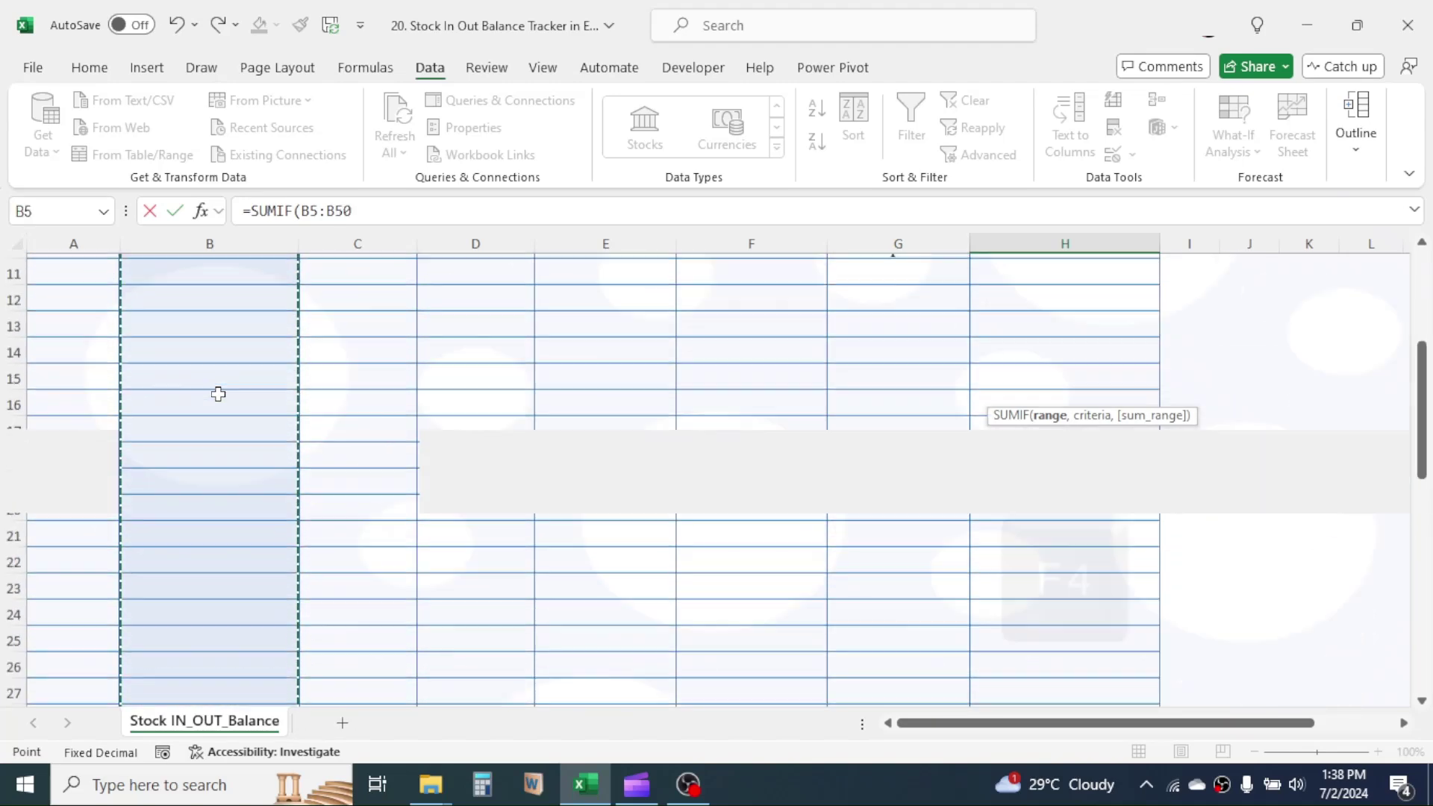
pyautogui.scroll(3, 218, 393)
pyautogui.press('F4')
pyautogui.write(',')
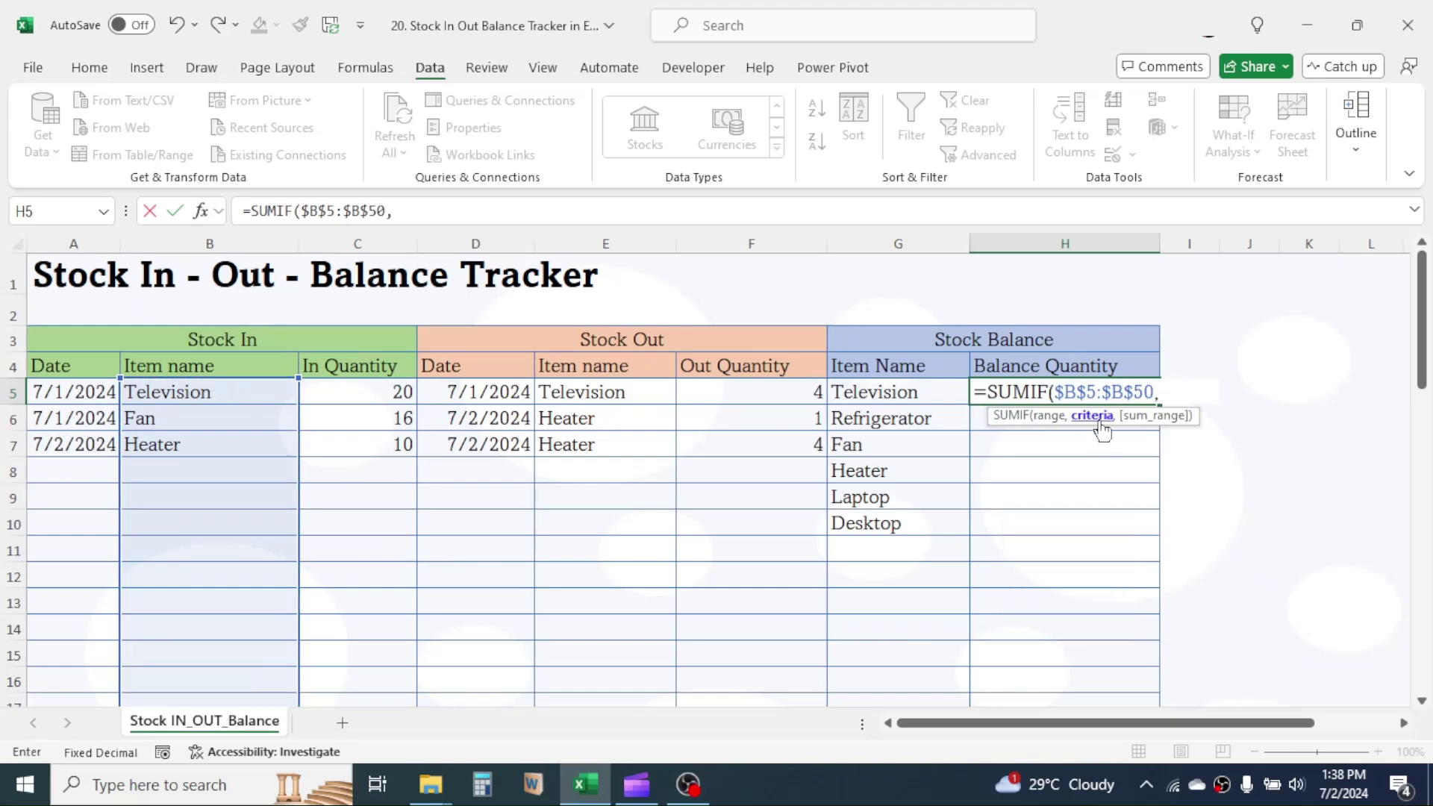
# - Use G5 as the criteria and $C$5:$C$50 as the sum range, closing the SUMIF
pyautogui.click(903, 392)
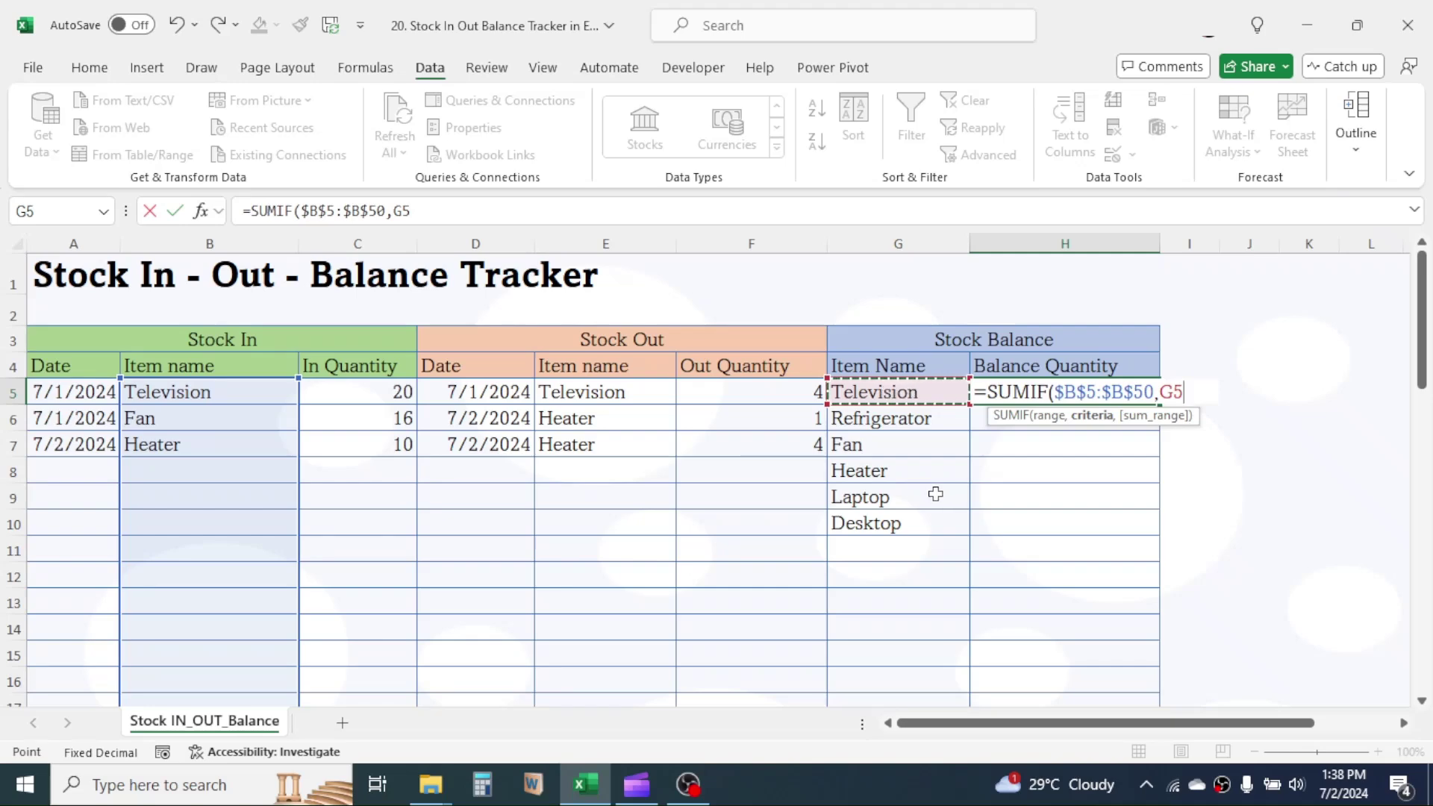
pyautogui.write(',')
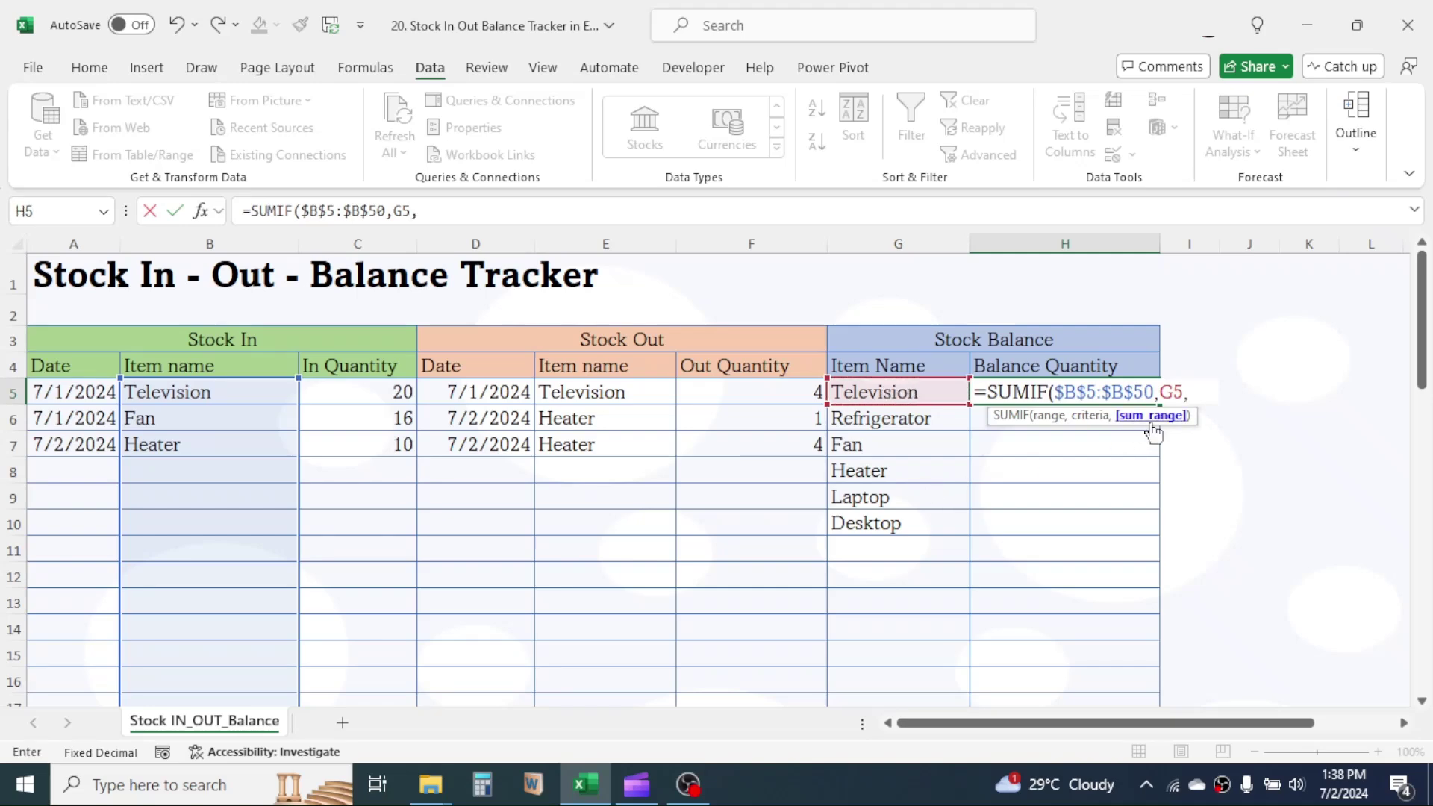
pyautogui.click(370, 406)
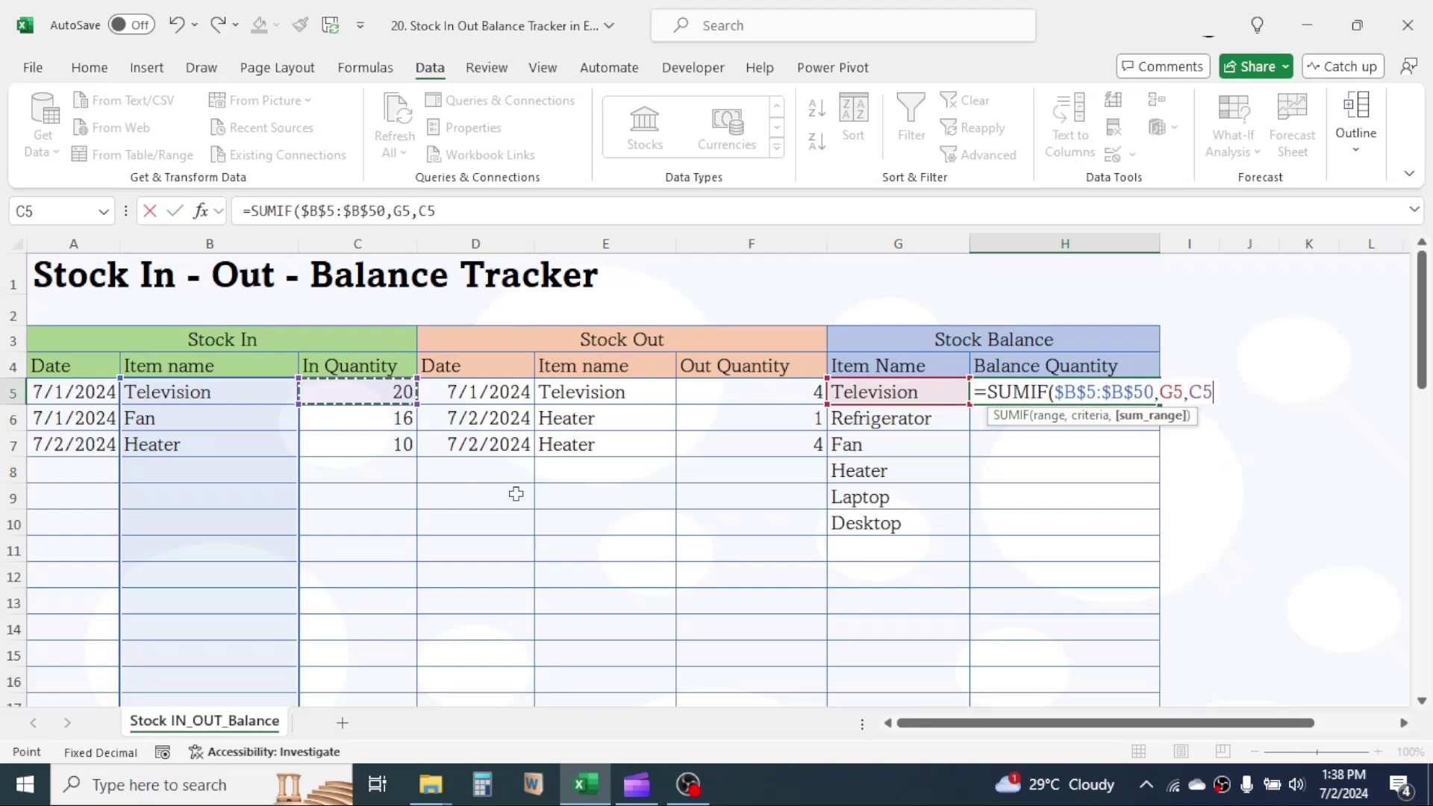
pyautogui.hotkey('shift', 'Down')
pyautogui.hotkey('shift', 'Down')
pyautogui.hotkey('shift', 'Down')
pyautogui.hotkey('shift', 'Down')
pyautogui.hotkey('shift', 'Down')
pyautogui.hotkey('shift', 'Down')
pyautogui.hotkey('shift', 'Down')
pyautogui.hotkey('shift', 'Down')
pyautogui.hotkey('shift', 'Down')
pyautogui.hotkey('shift', 'Down')
pyautogui.hotkey('shift', 'Down')
pyautogui.hotkey('shift', 'Down')
pyautogui.hotkey('shift', 'Down')
pyautogui.hotkey('shift', 'Down')
pyautogui.hotkey('shift', 'Down')
pyautogui.hotkey('shift', 'Down')
pyautogui.hotkey('shift', 'Down')
pyautogui.hotkey('shift', 'Down')
pyautogui.hotkey('shift', 'Down')
pyautogui.hotkey('shift', 'Down')
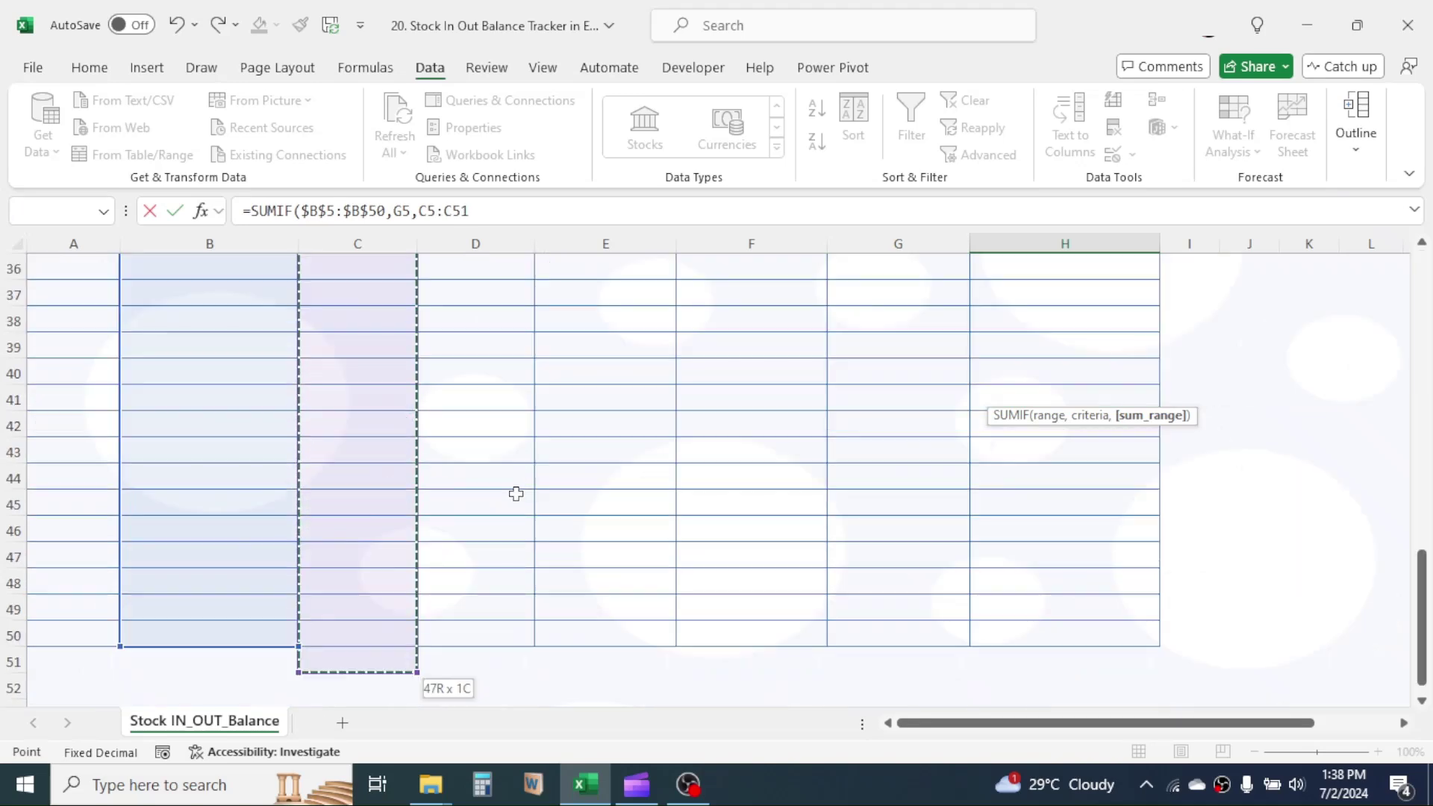
pyautogui.hotkey('shift', 'Up')
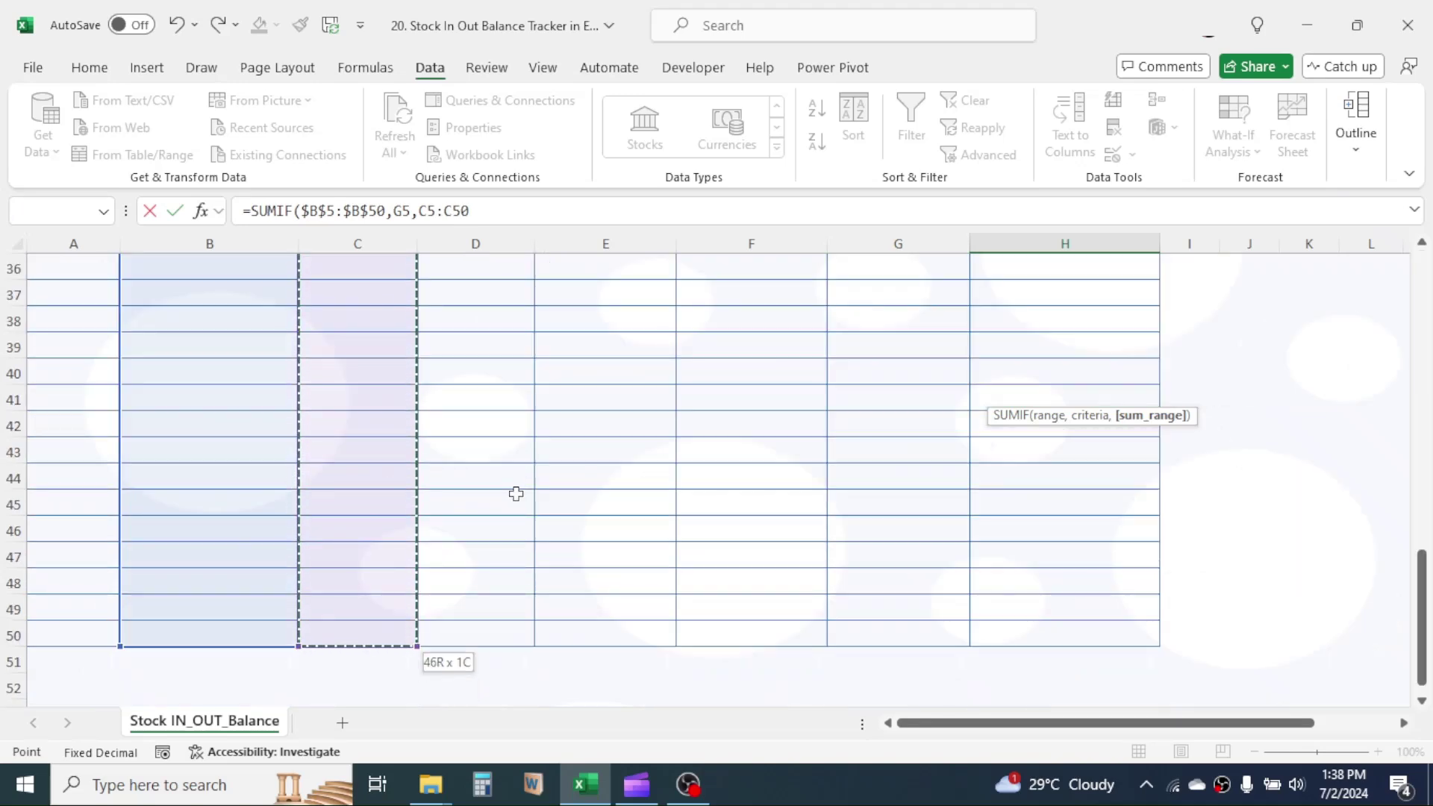
pyautogui.press('F4')
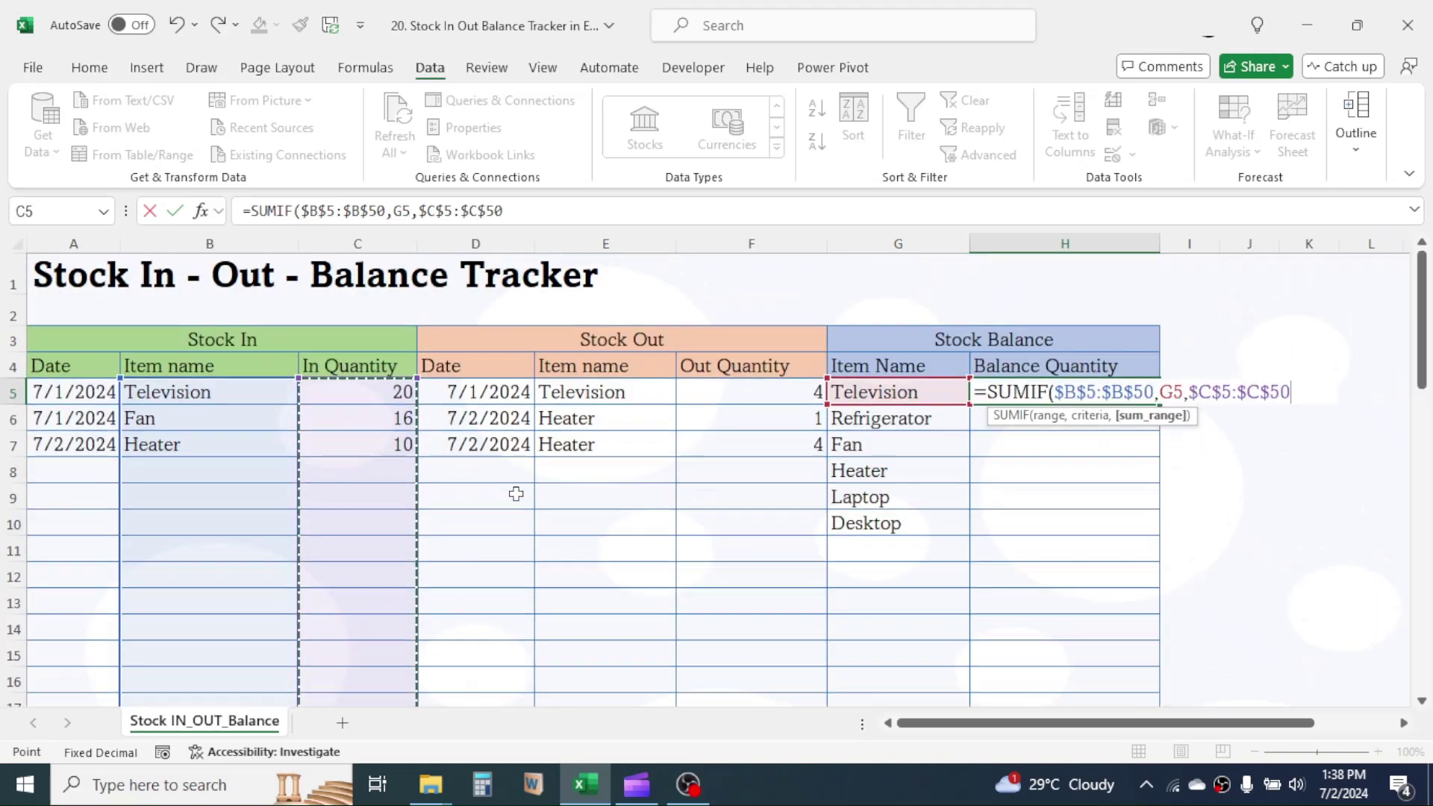
pyautogui.write(')')
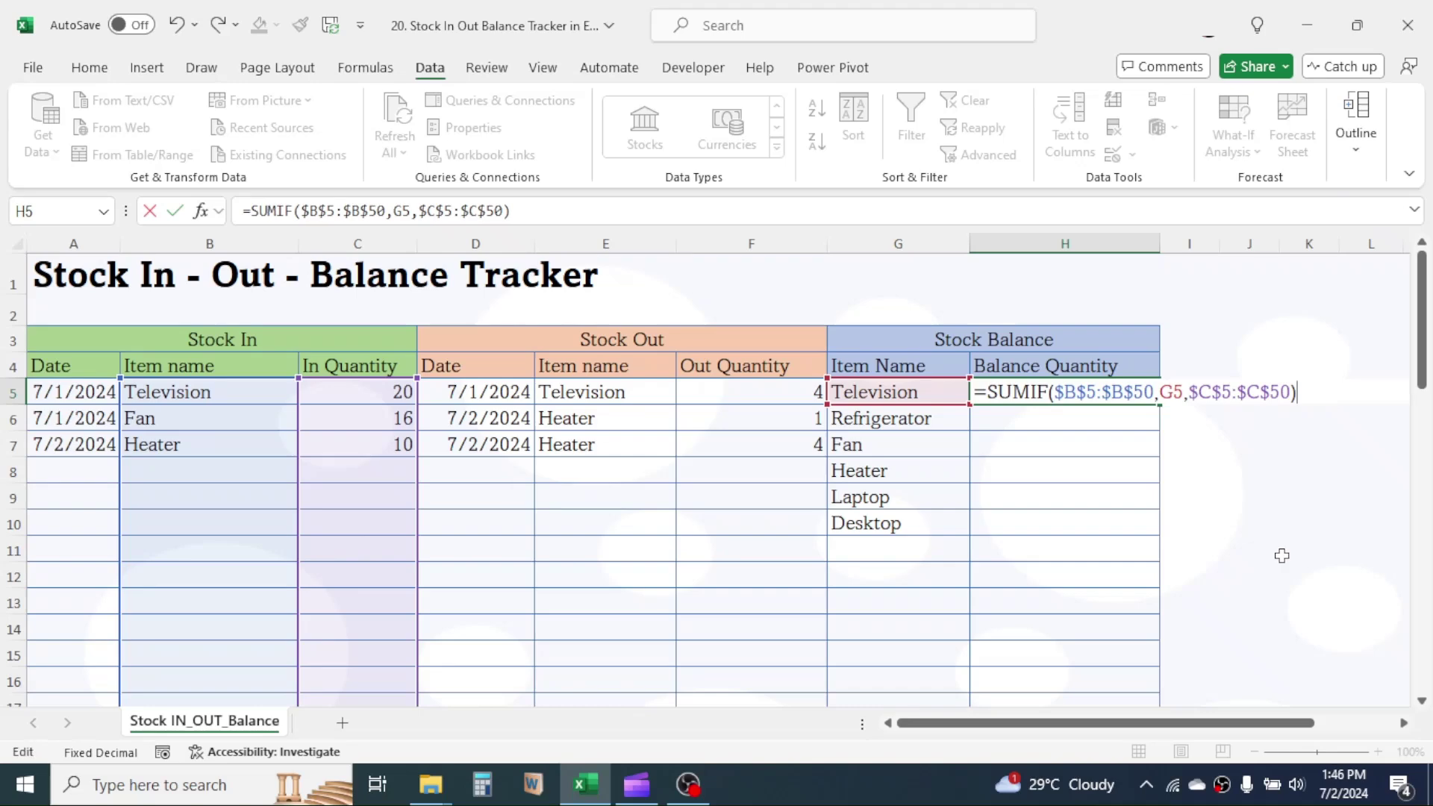
# - Append -SUMIF( with the absolute Stock Out item range $E$5:$E$50
pyautogui.write('-SUMIF')
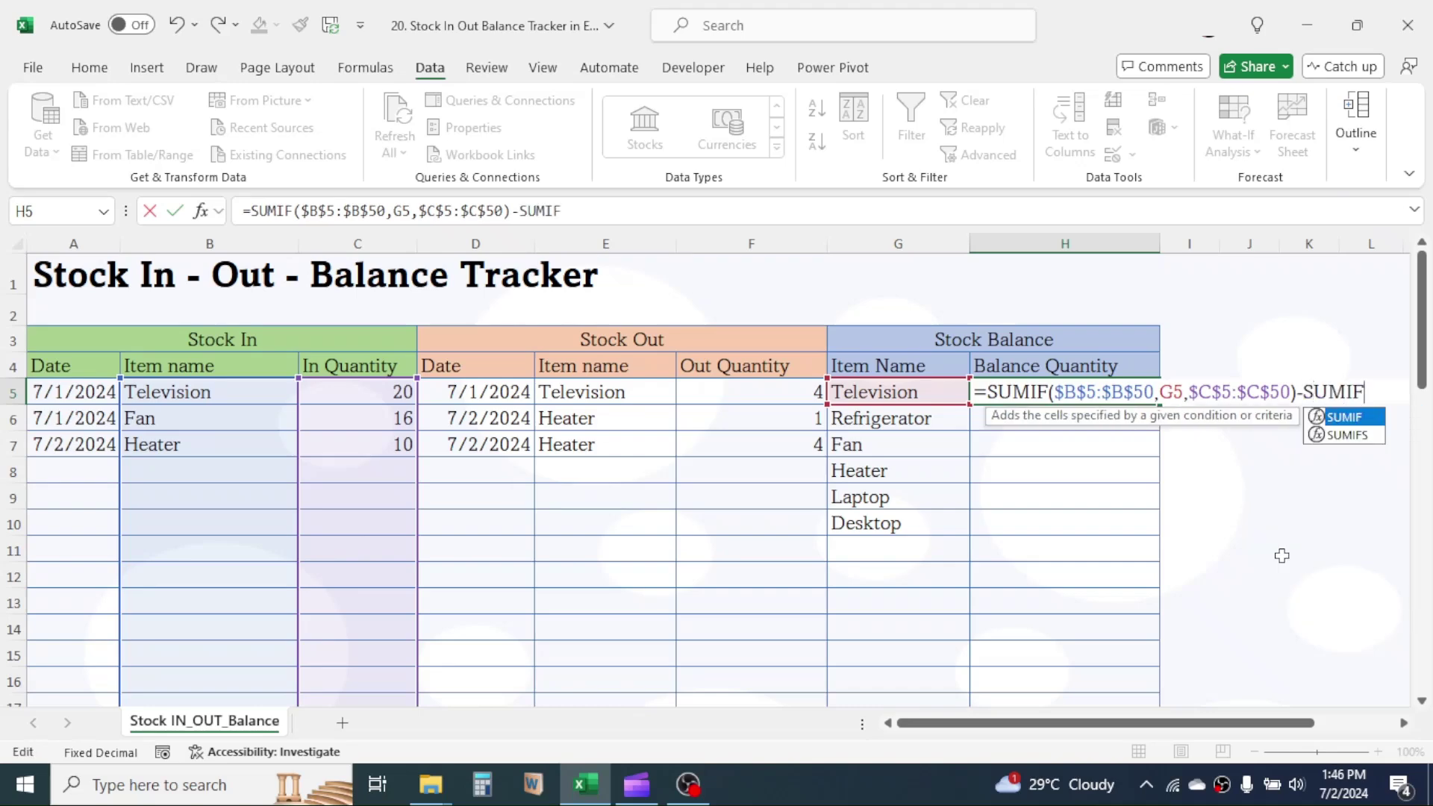
pyautogui.write('(')
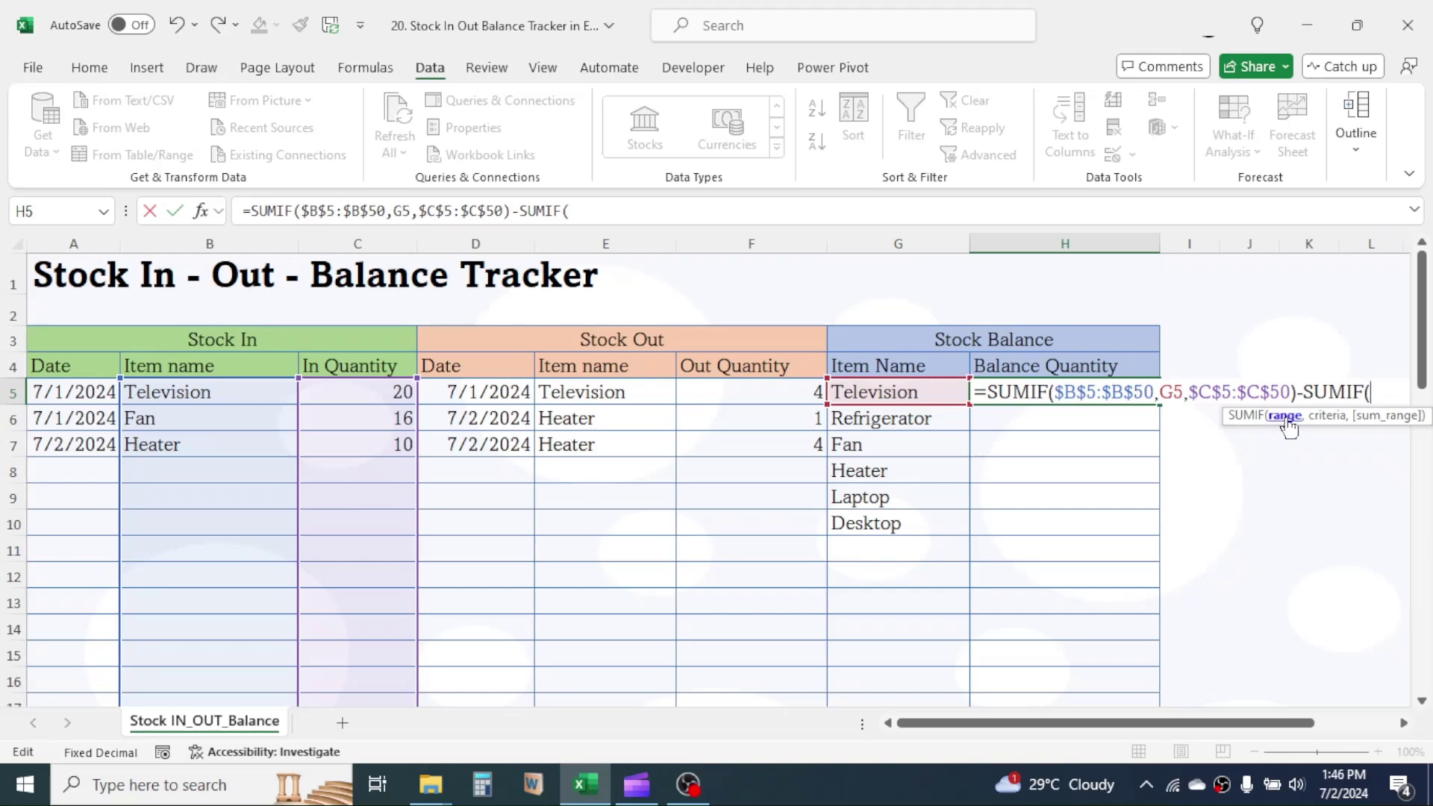
pyautogui.moveTo(600, 387); pyautogui.dragTo(658, 475)
pyautogui.scroll(-11, 658, 476)
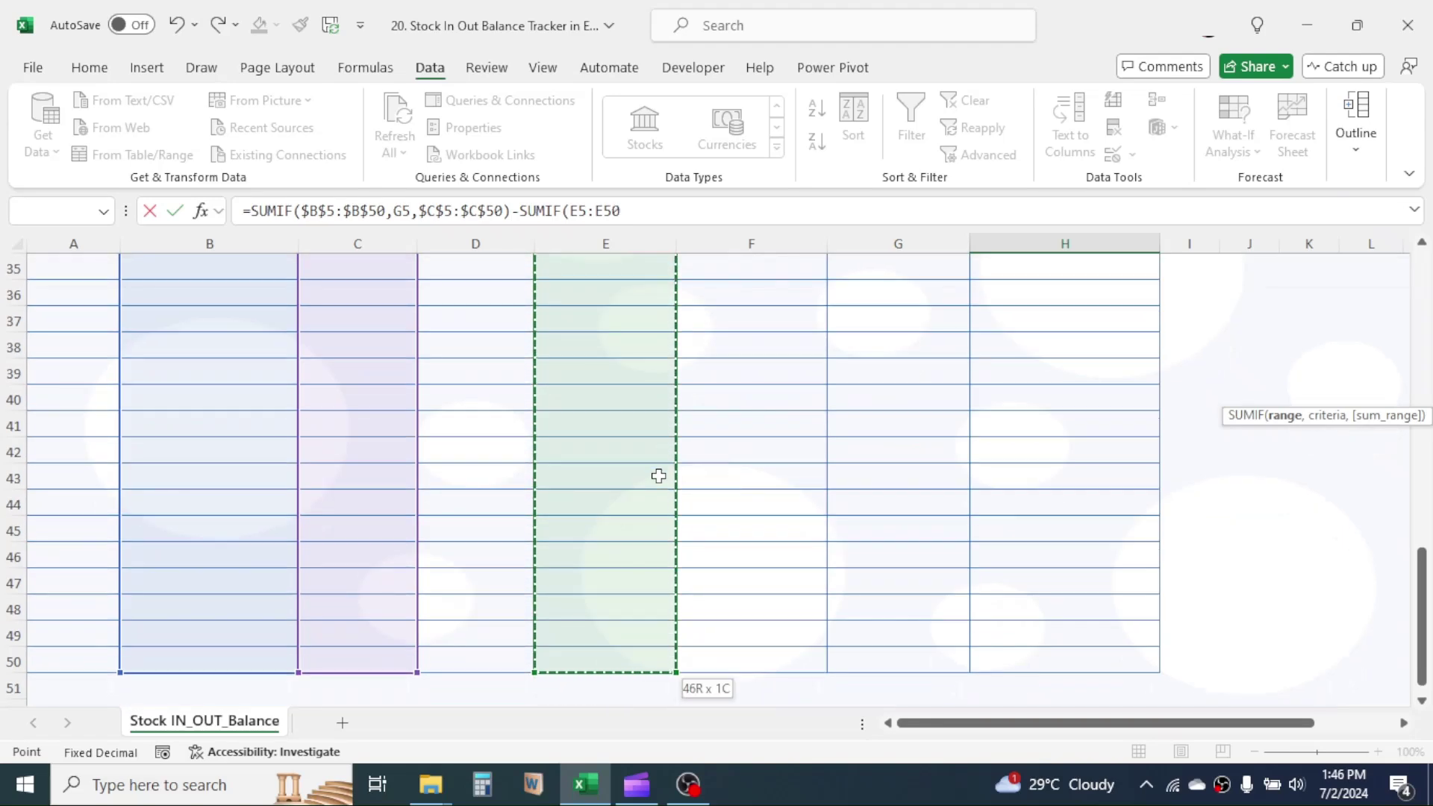
pyautogui.press('F4')
pyautogui.write(',')
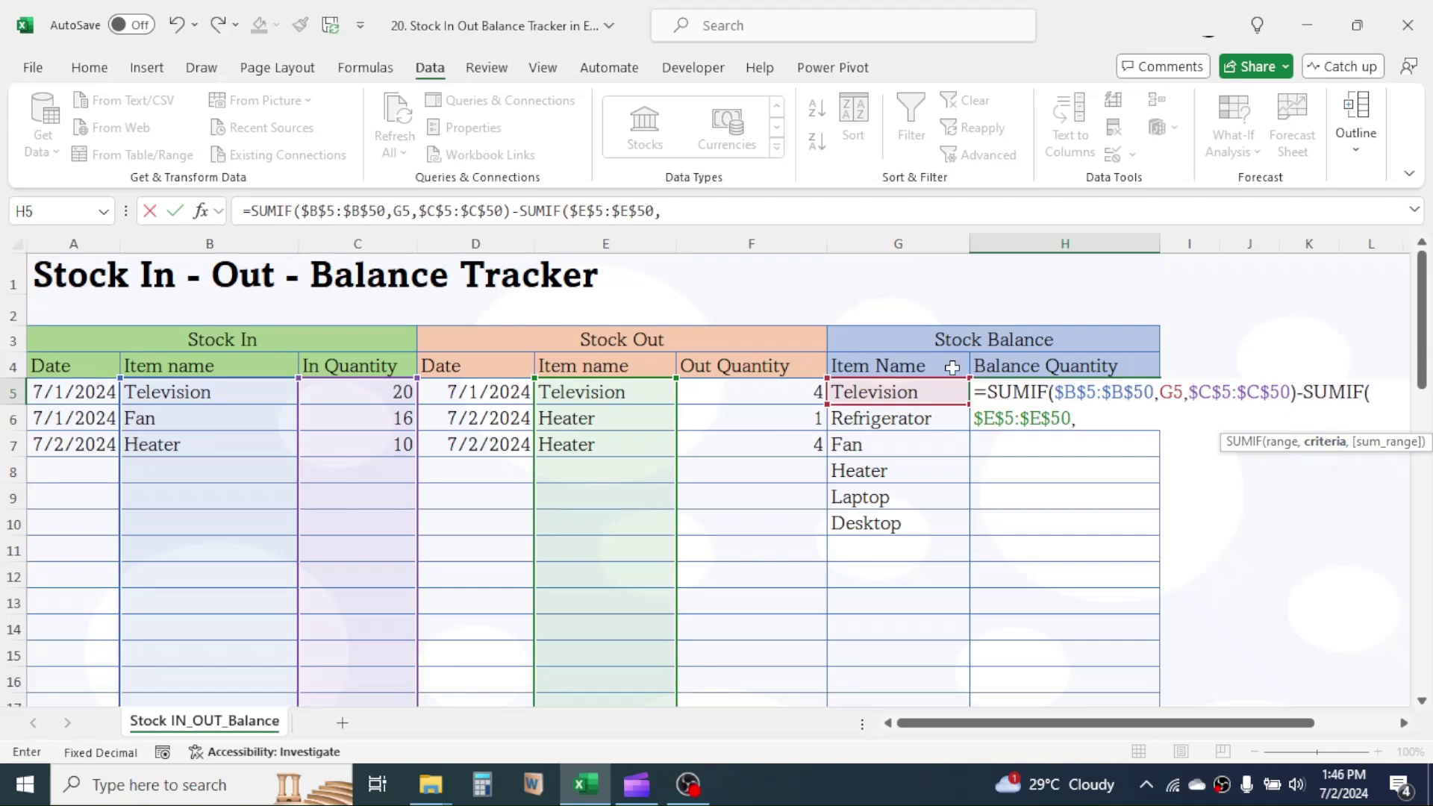
# - Finish with criteria G5 and sum range $F$5:$F$50, committing H5 to show 16
pyautogui.click(912, 392)
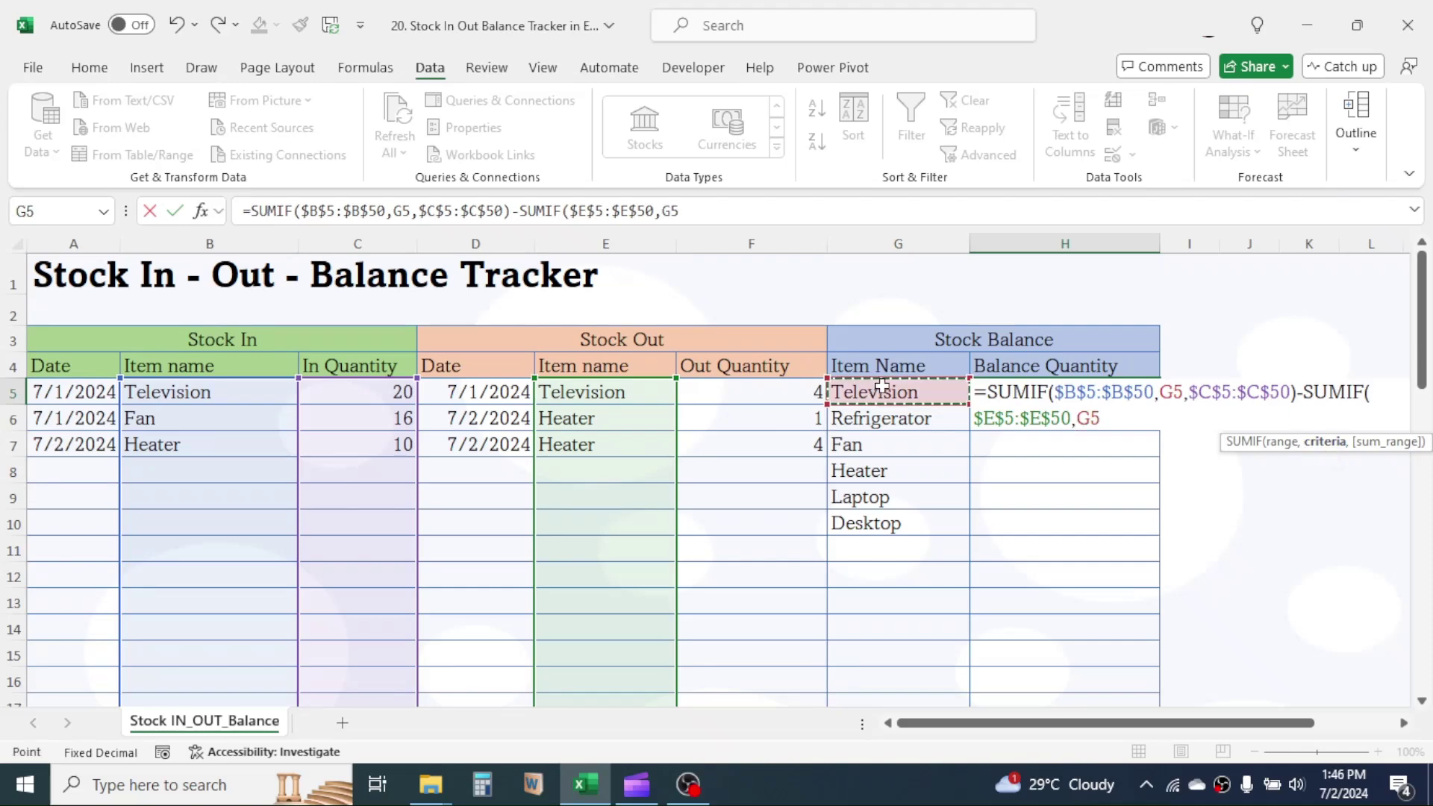
pyautogui.write(',')
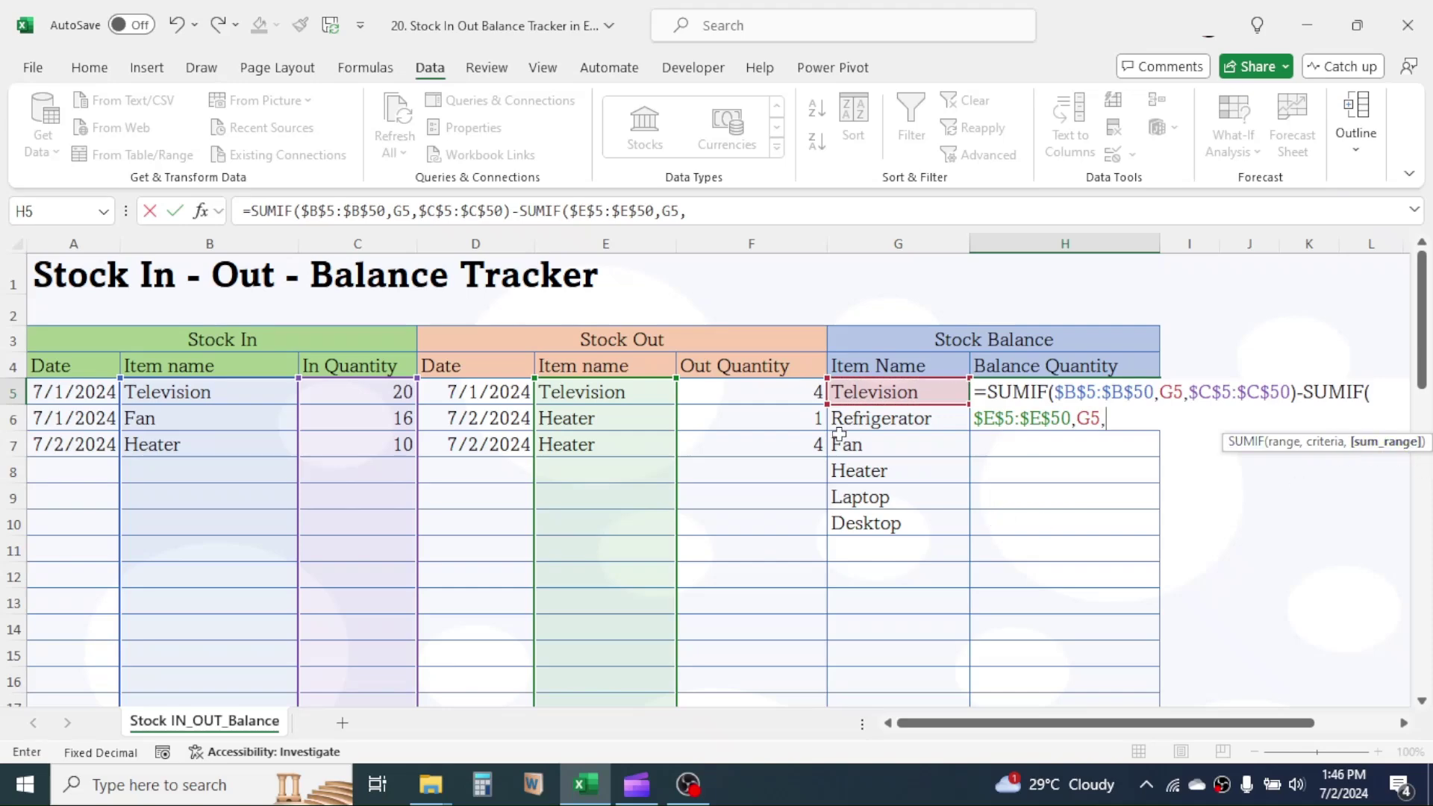
pyautogui.moveTo(760, 389); pyautogui.dragTo(813, 486)
pyautogui.press('F4')
pyautogui.scroll(13, 812, 486)
pyautogui.scroll(3, 813, 486)
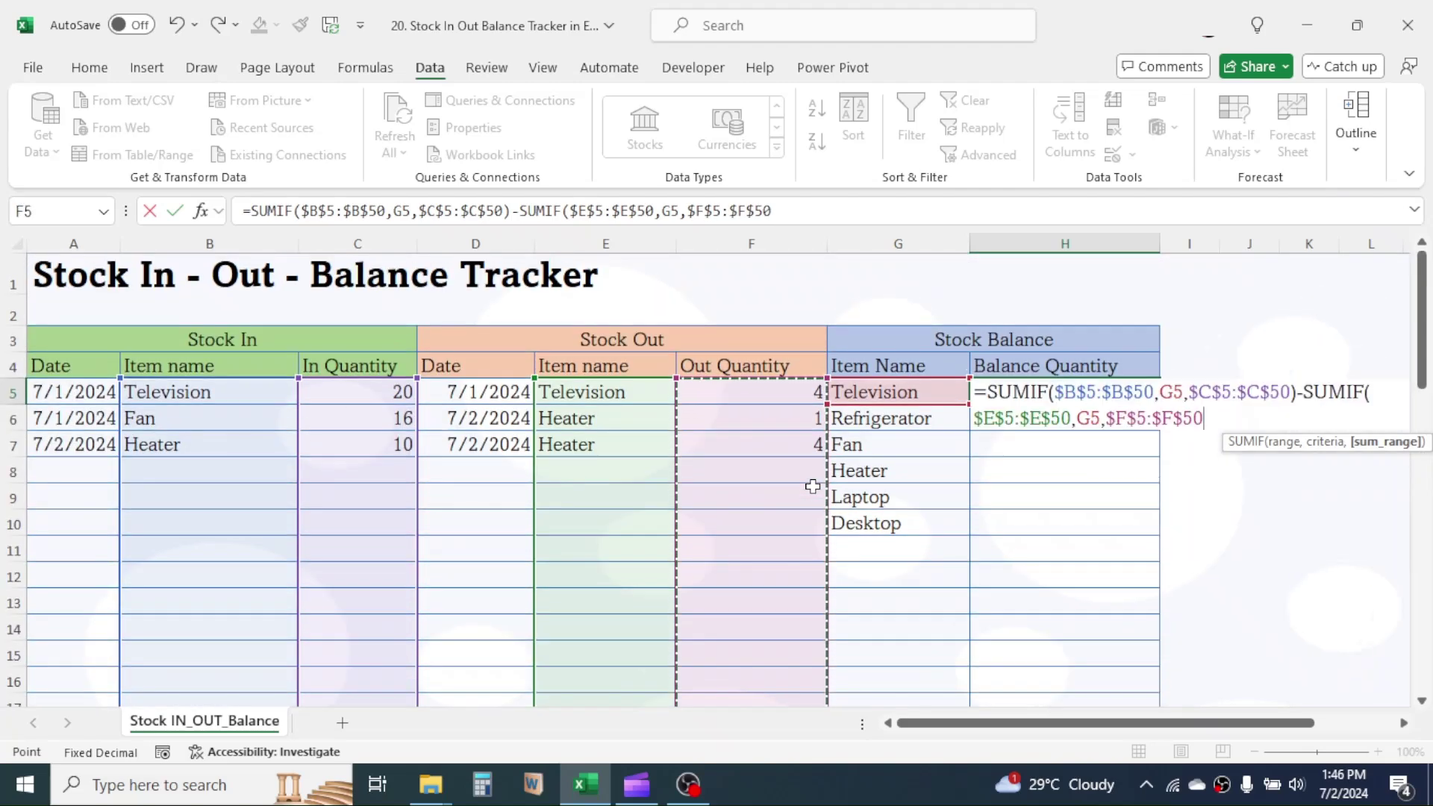
pyautogui.write(')')
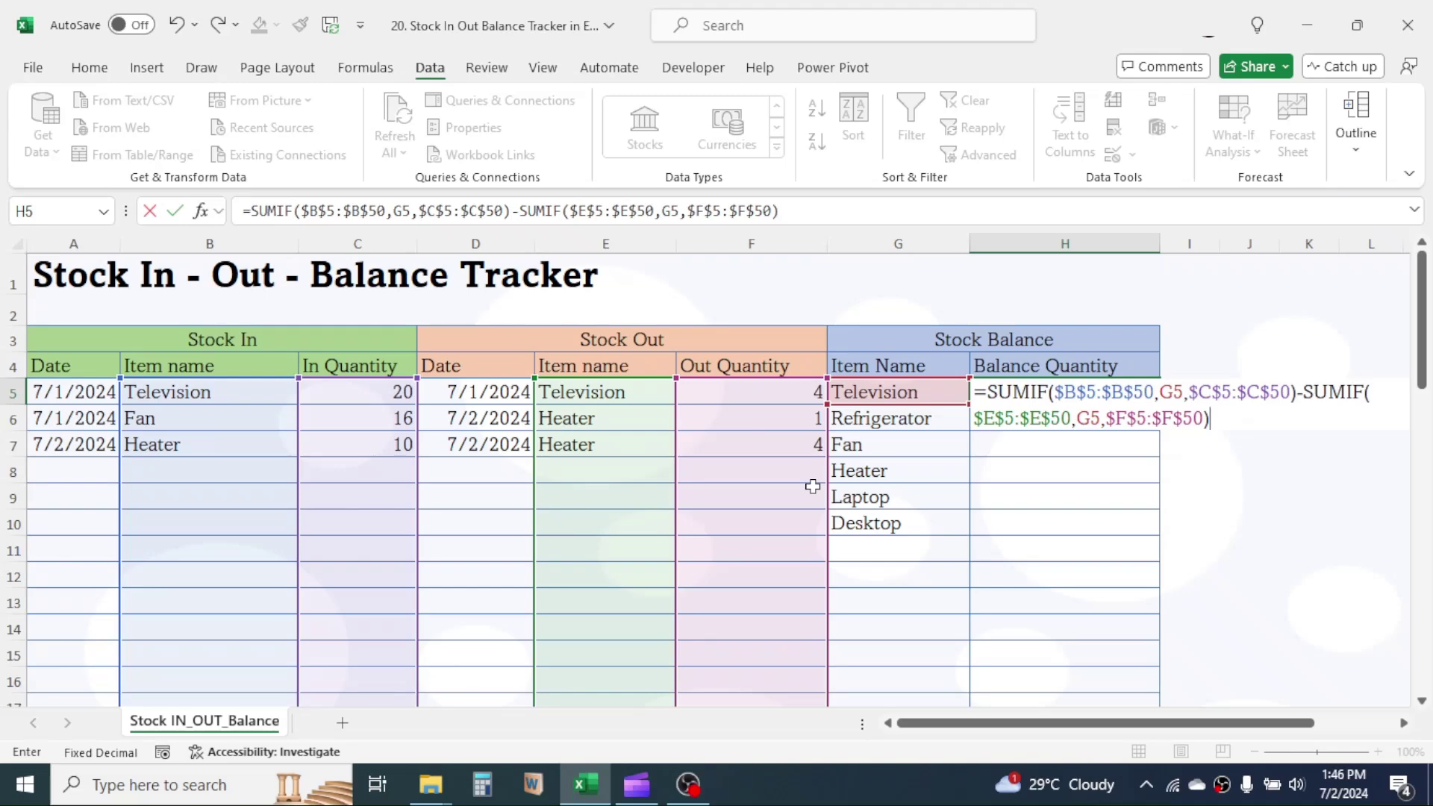
pyautogui.press('Return')
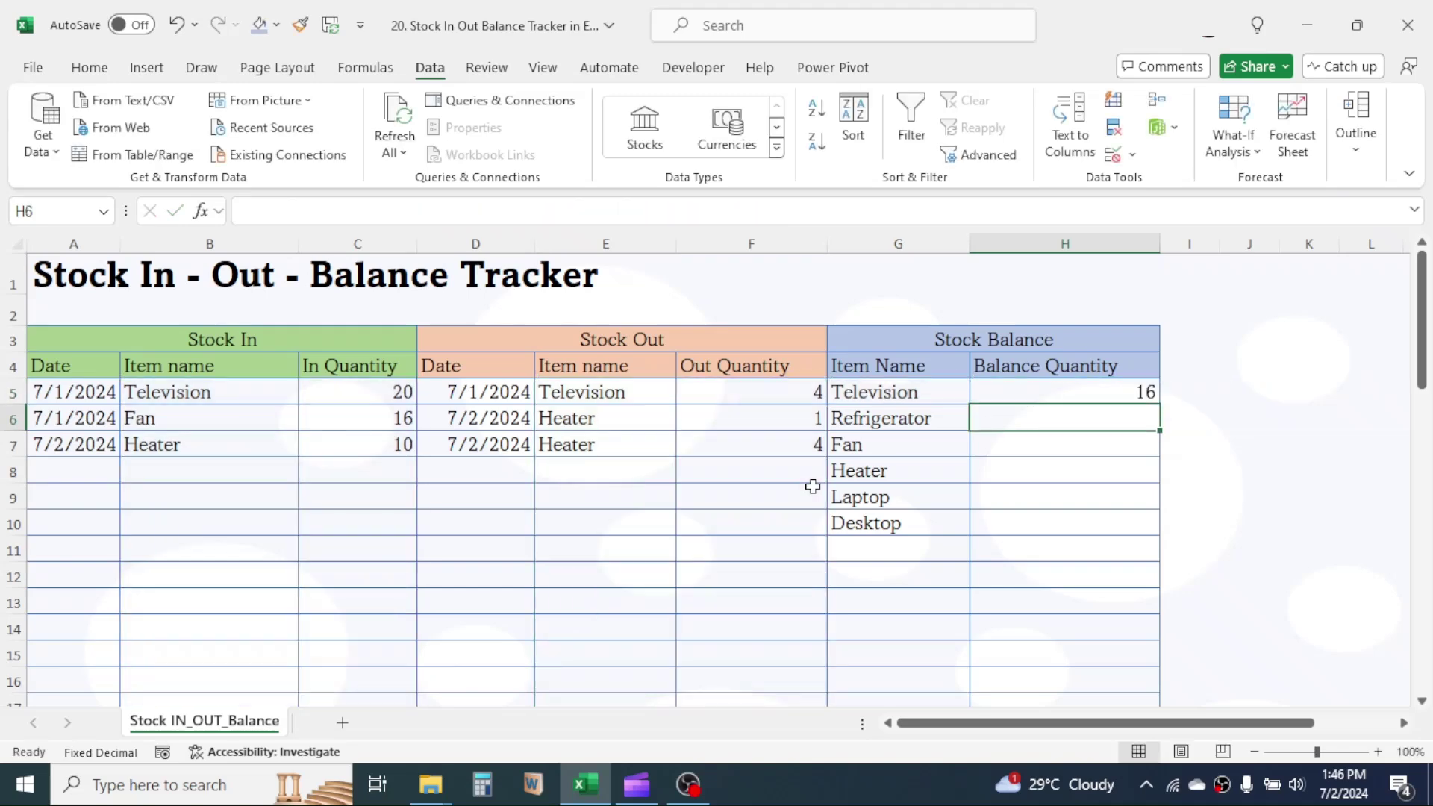
# - Record 10 Televisions out in row 8, copying the 7/2/2024 date down with Ctrl+D
pyautogui.click(1078, 386)
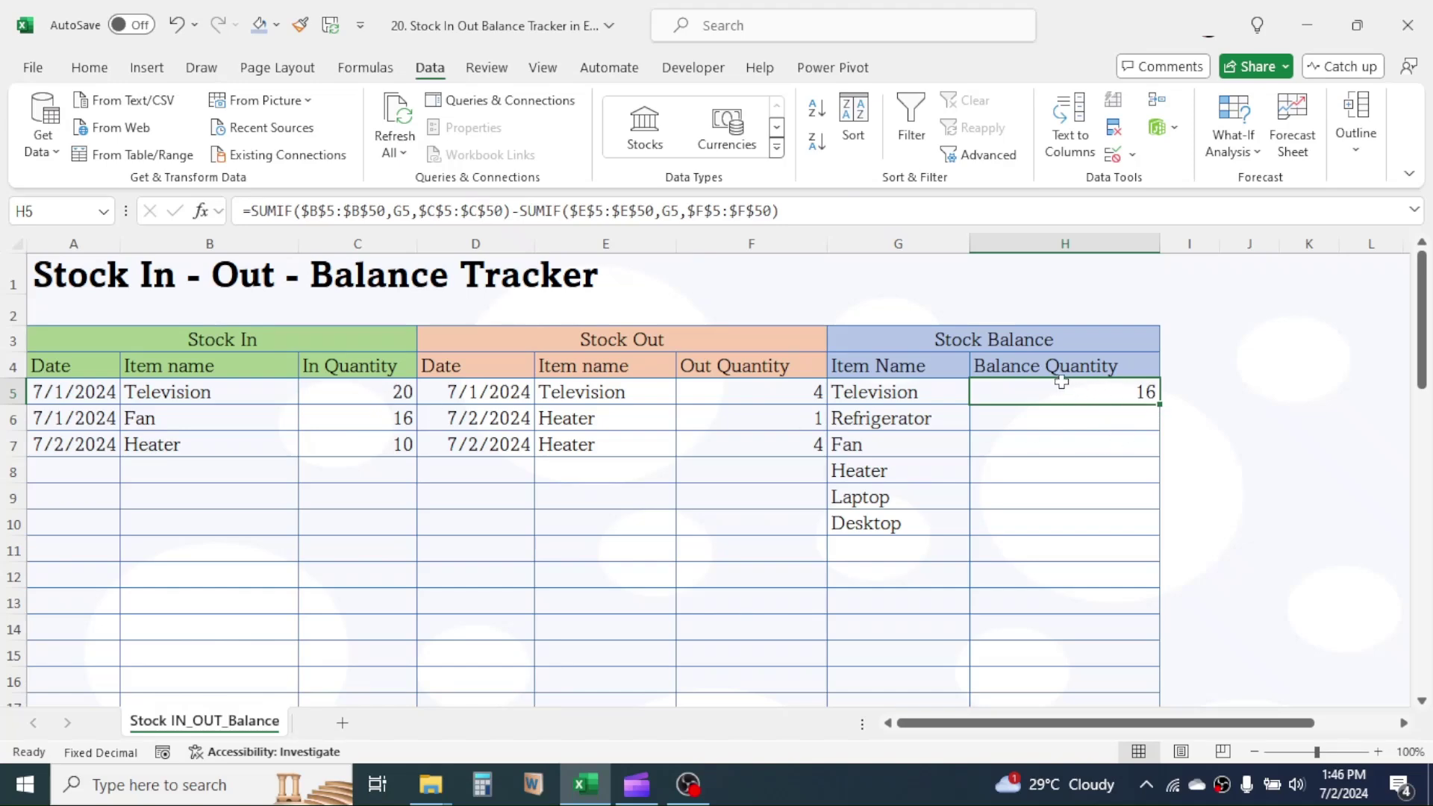
pyautogui.click(1051, 523)
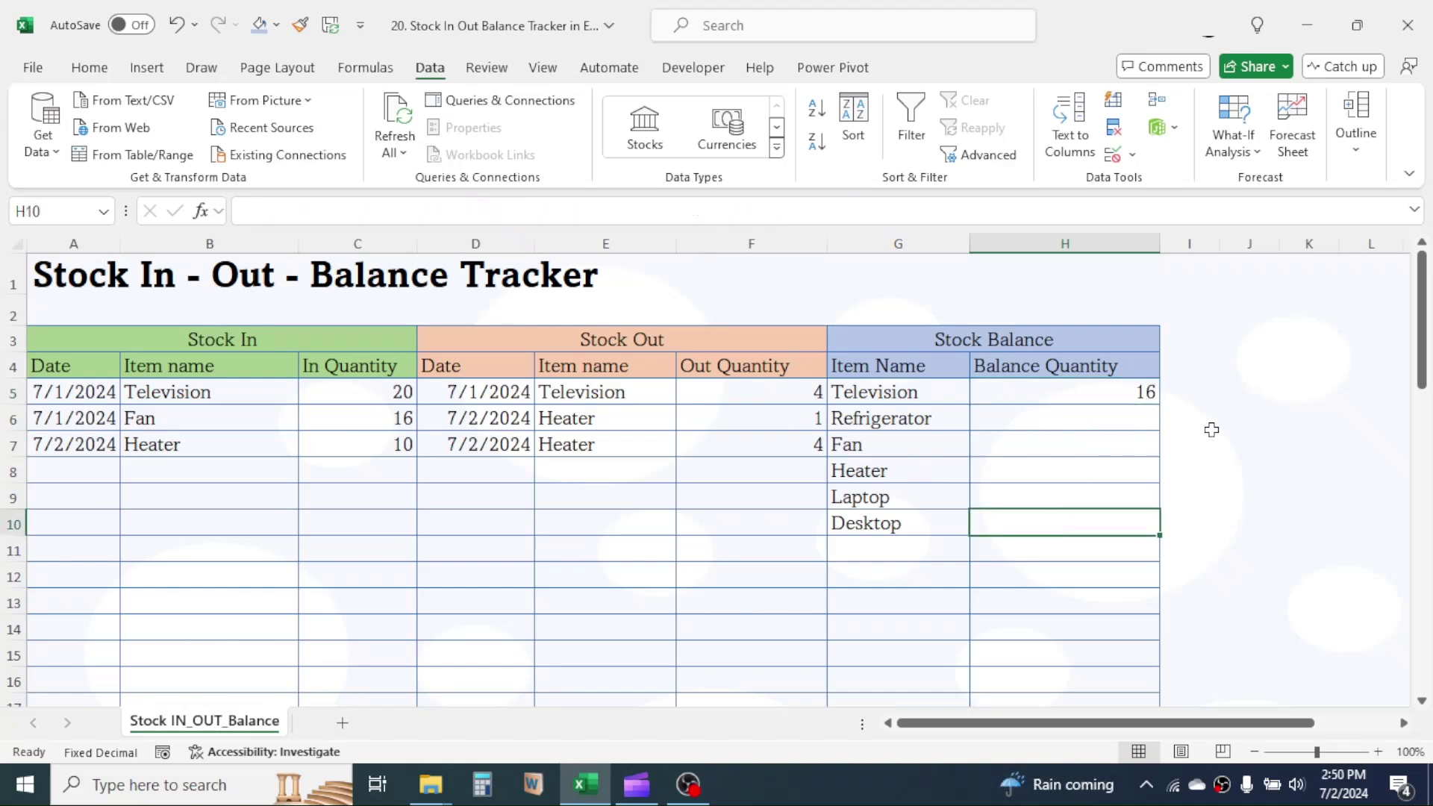
pyautogui.click(489, 471)
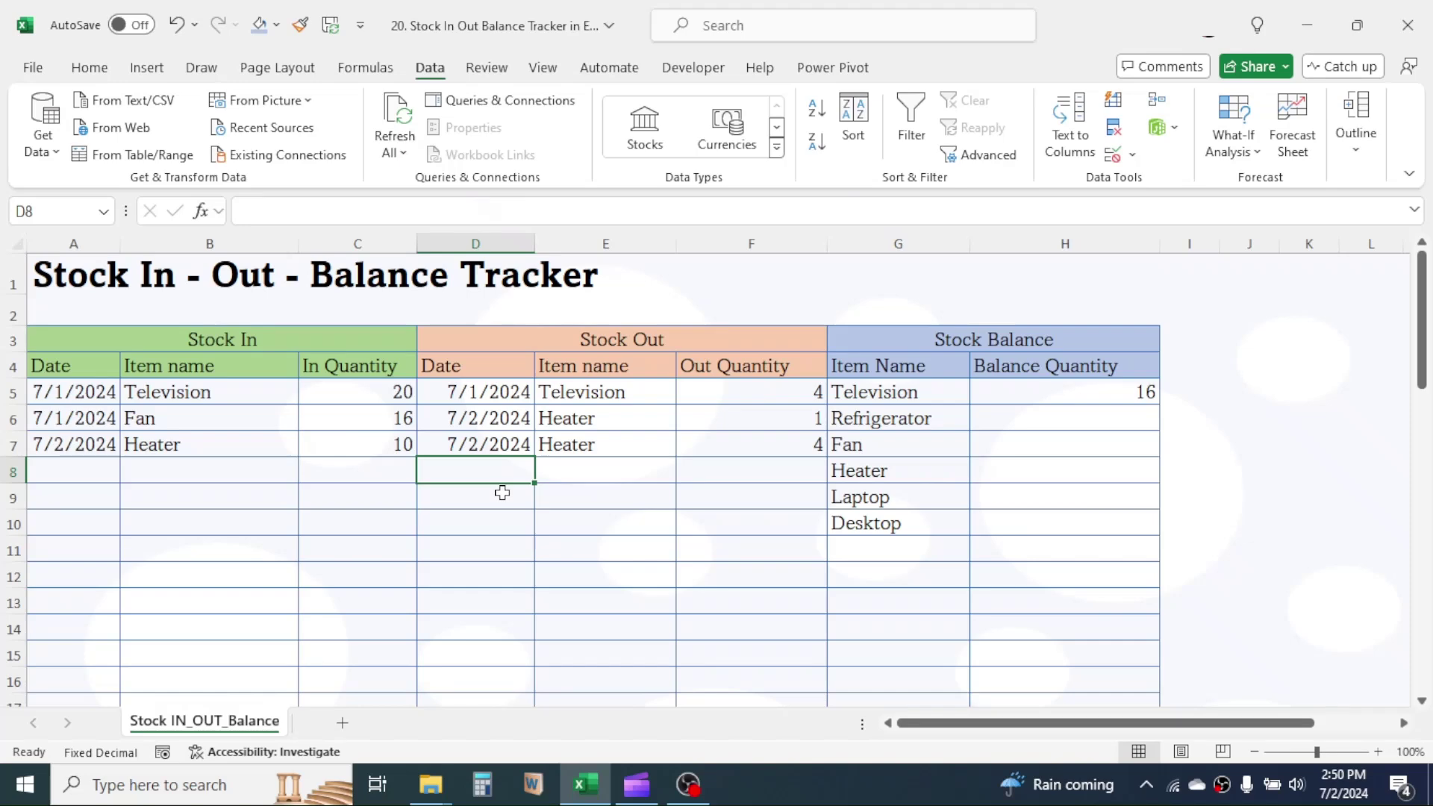
pyautogui.hotkey('ctrl', 'd')
pyautogui.click(618, 470)
pyautogui.click(685, 472)
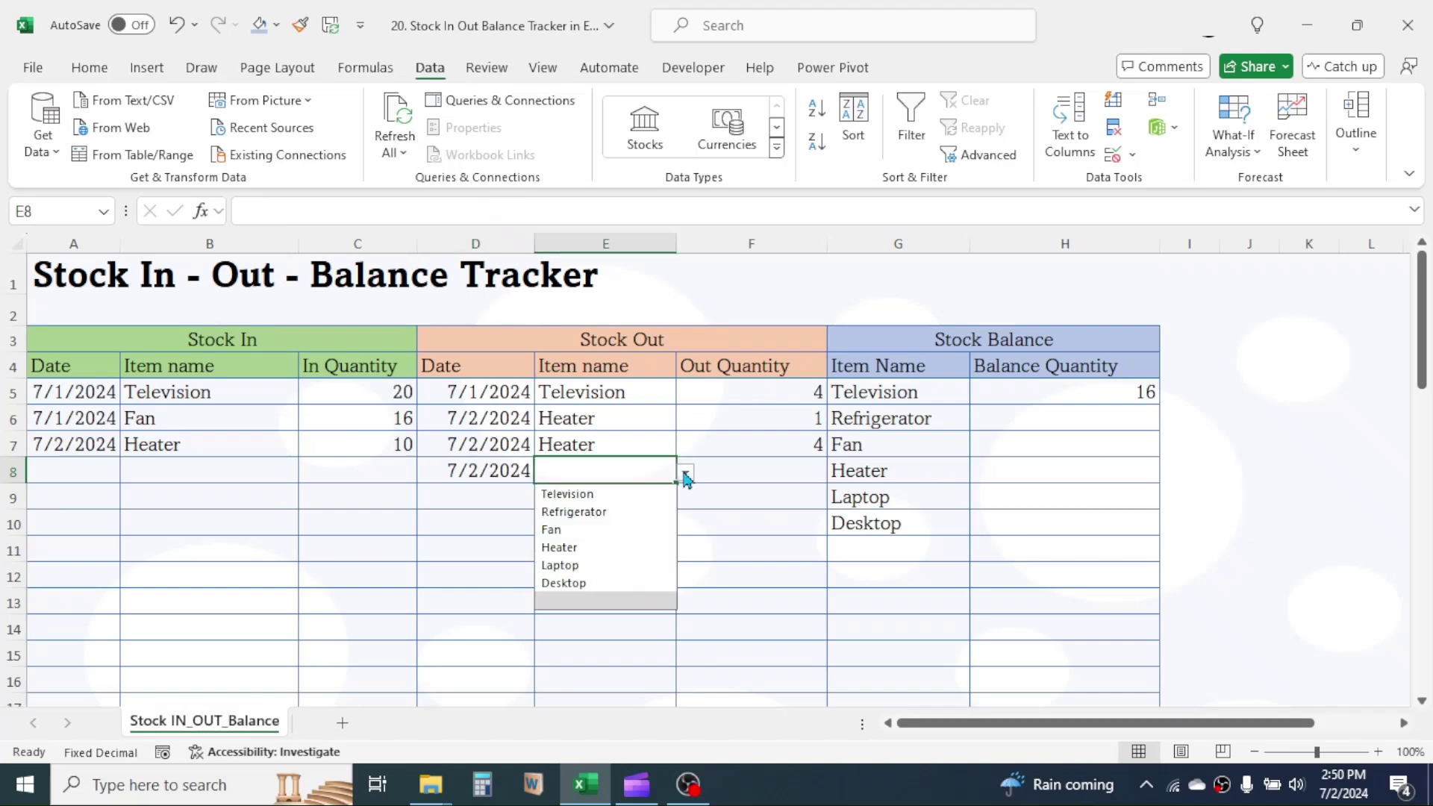
pyautogui.click(579, 494)
pyautogui.click(768, 466)
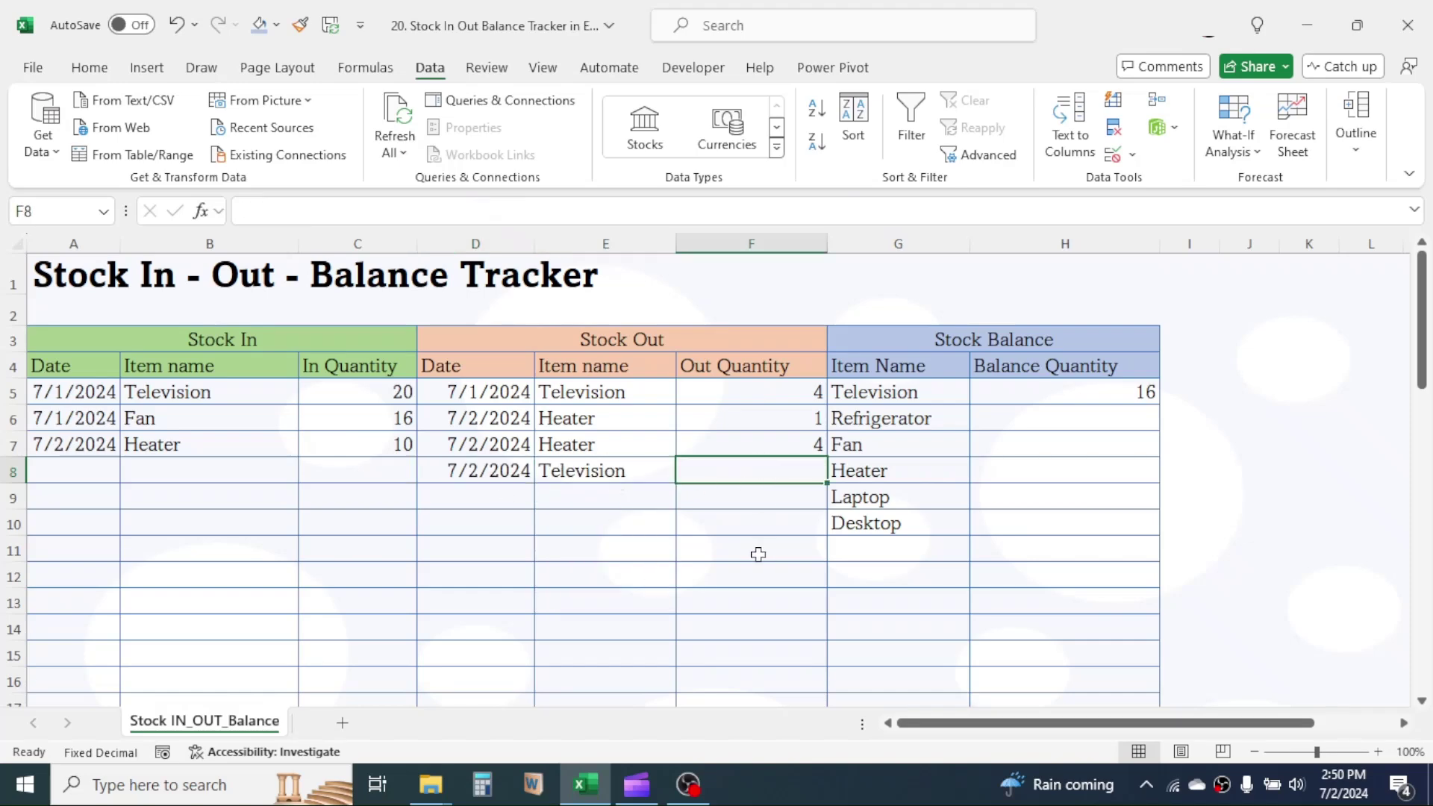
pyautogui.write('10')
pyautogui.press('Return')
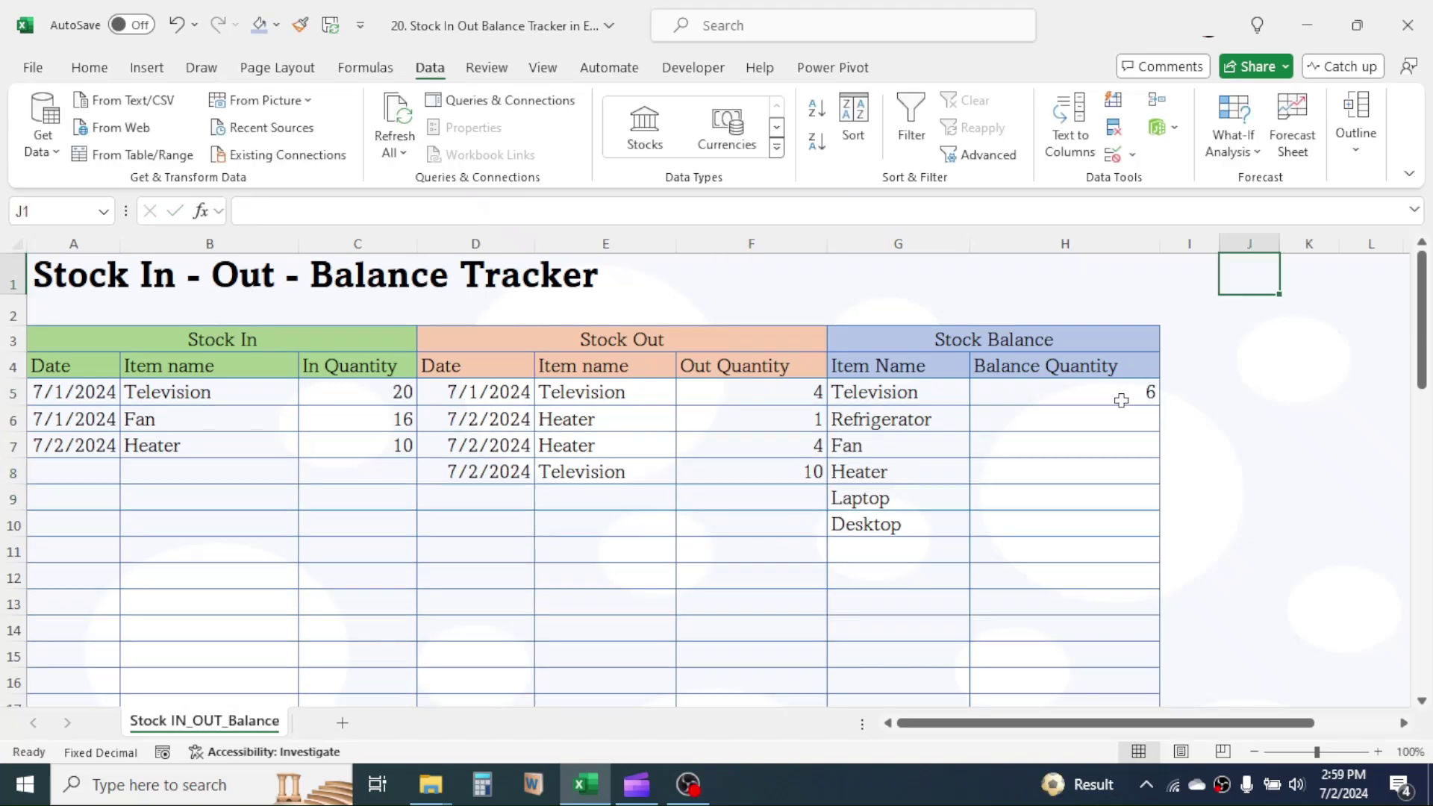
# - Fill H5's balance formula down to H50, showing Fan 16 and Heater 5
pyautogui.click(1131, 399)
pyautogui.moveTo(1159, 407); pyautogui.dragTo(1116, 640)
pyautogui.moveTo(1422, 605); pyautogui.dragTo(1422, 310)
pyautogui.click(1248, 398)
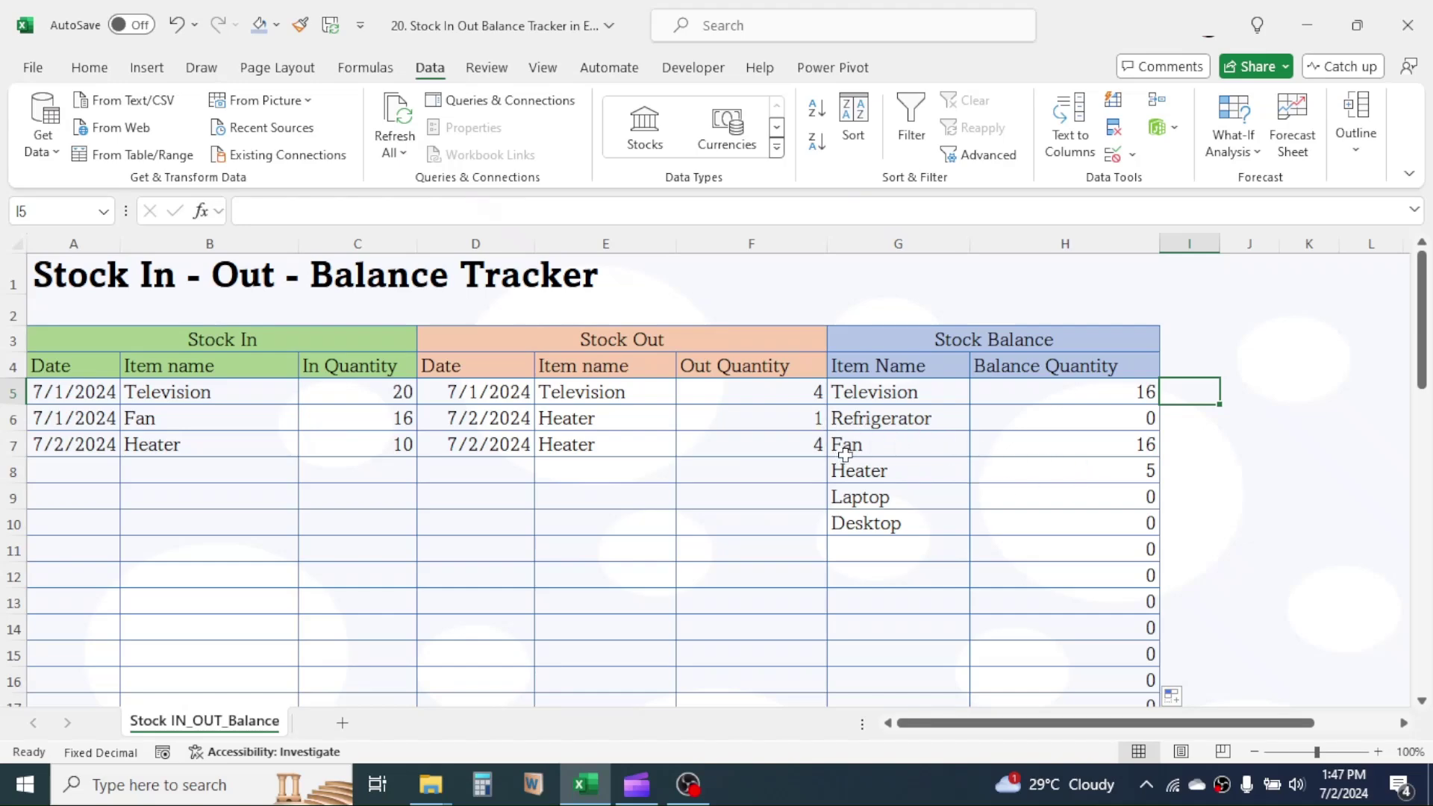
pyautogui.click(1230, 279)
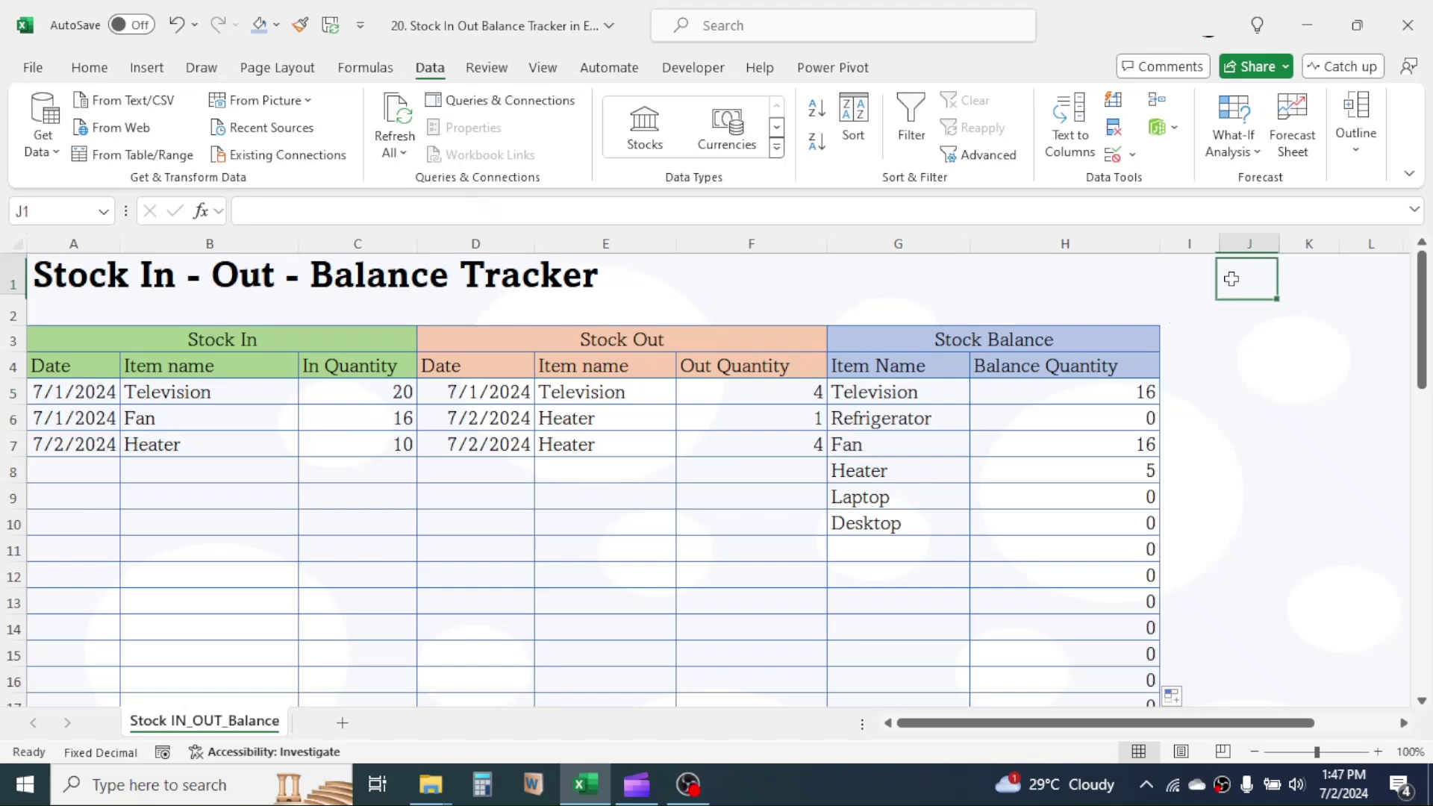